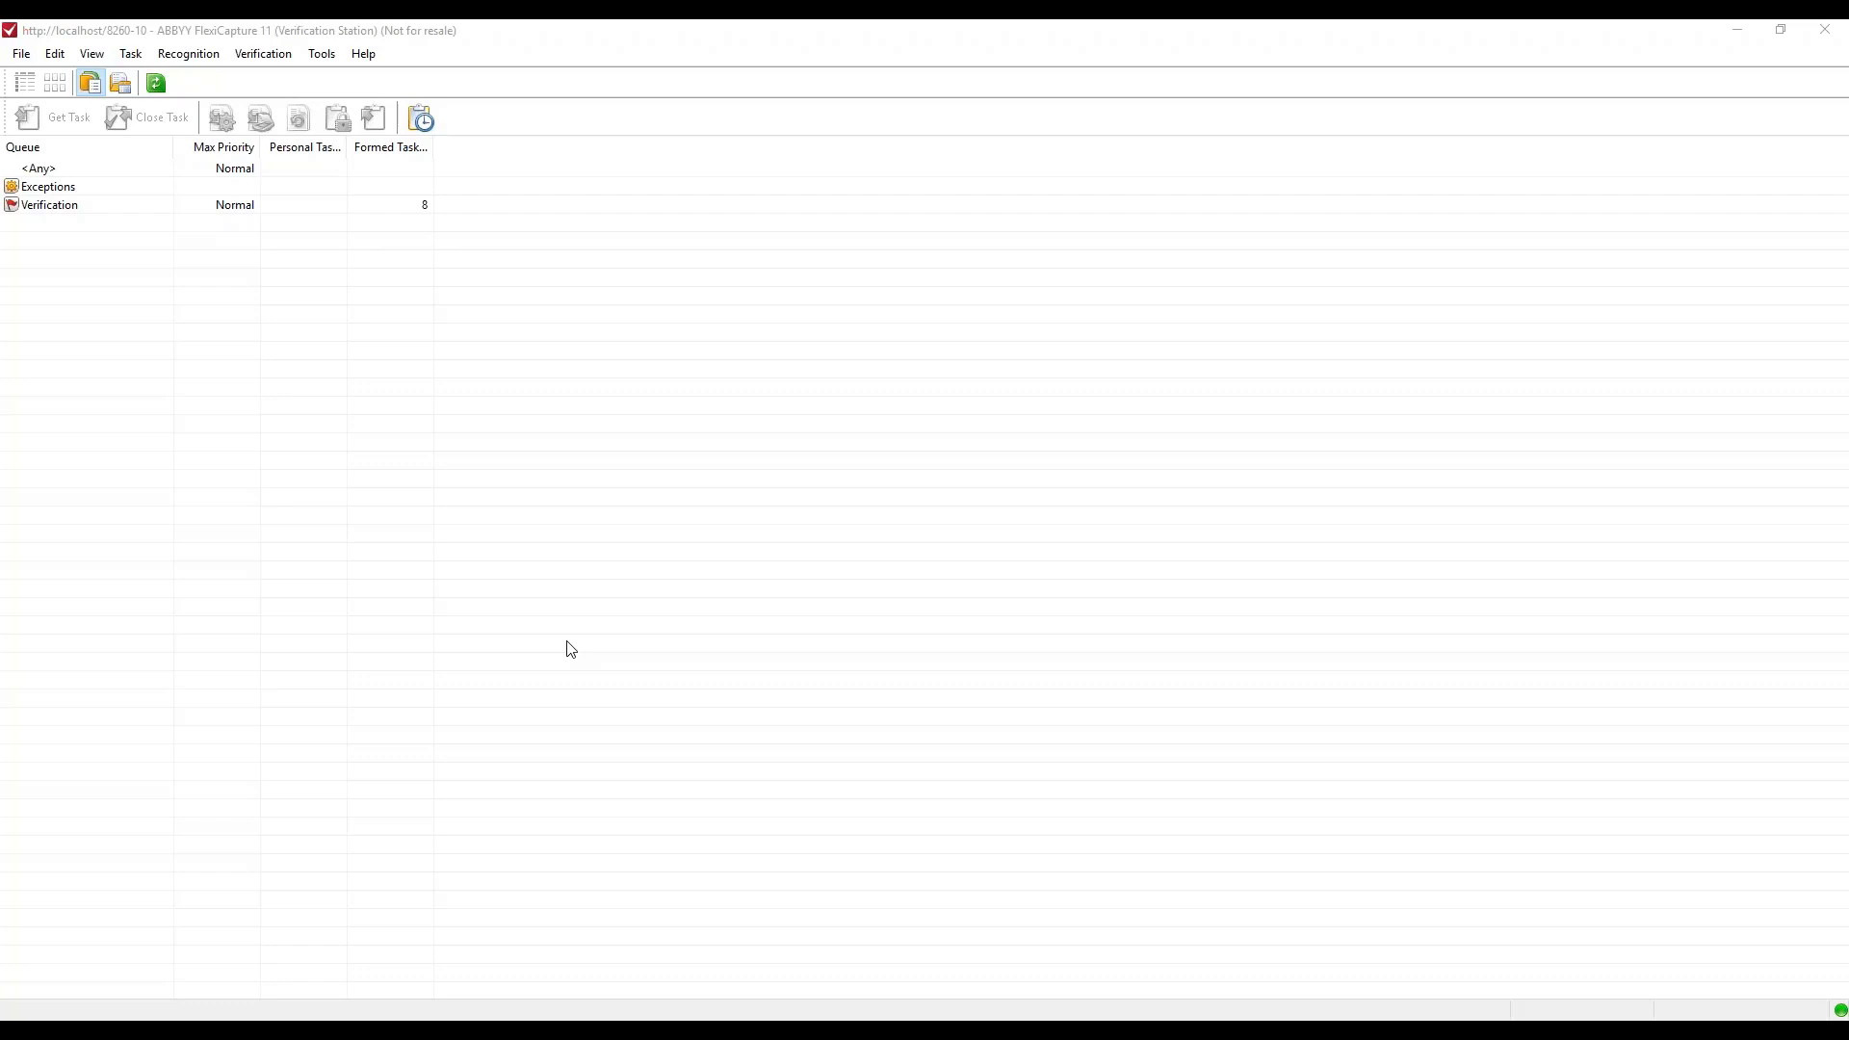
# Explore the Verification queue, open the Batch8 task and load document 8620-10-5.
pyautogui.click(387, 33)
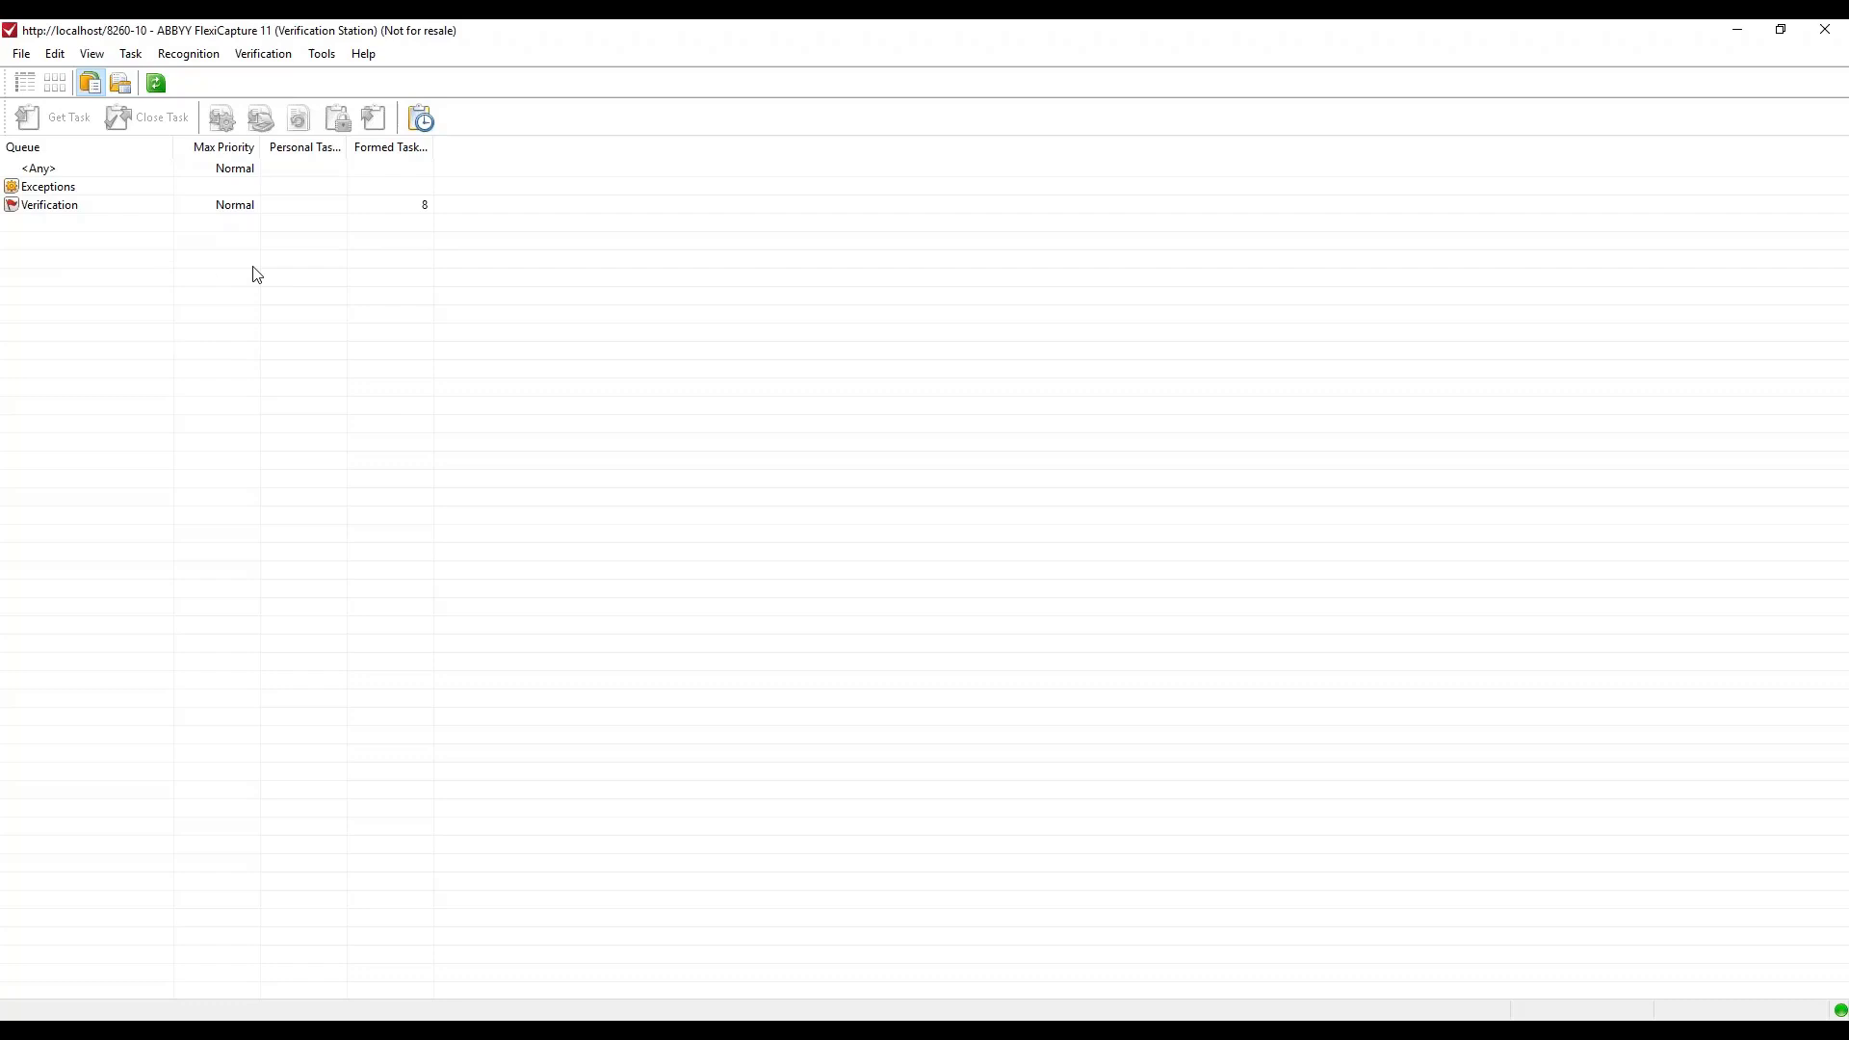
pyautogui.click(73, 213)
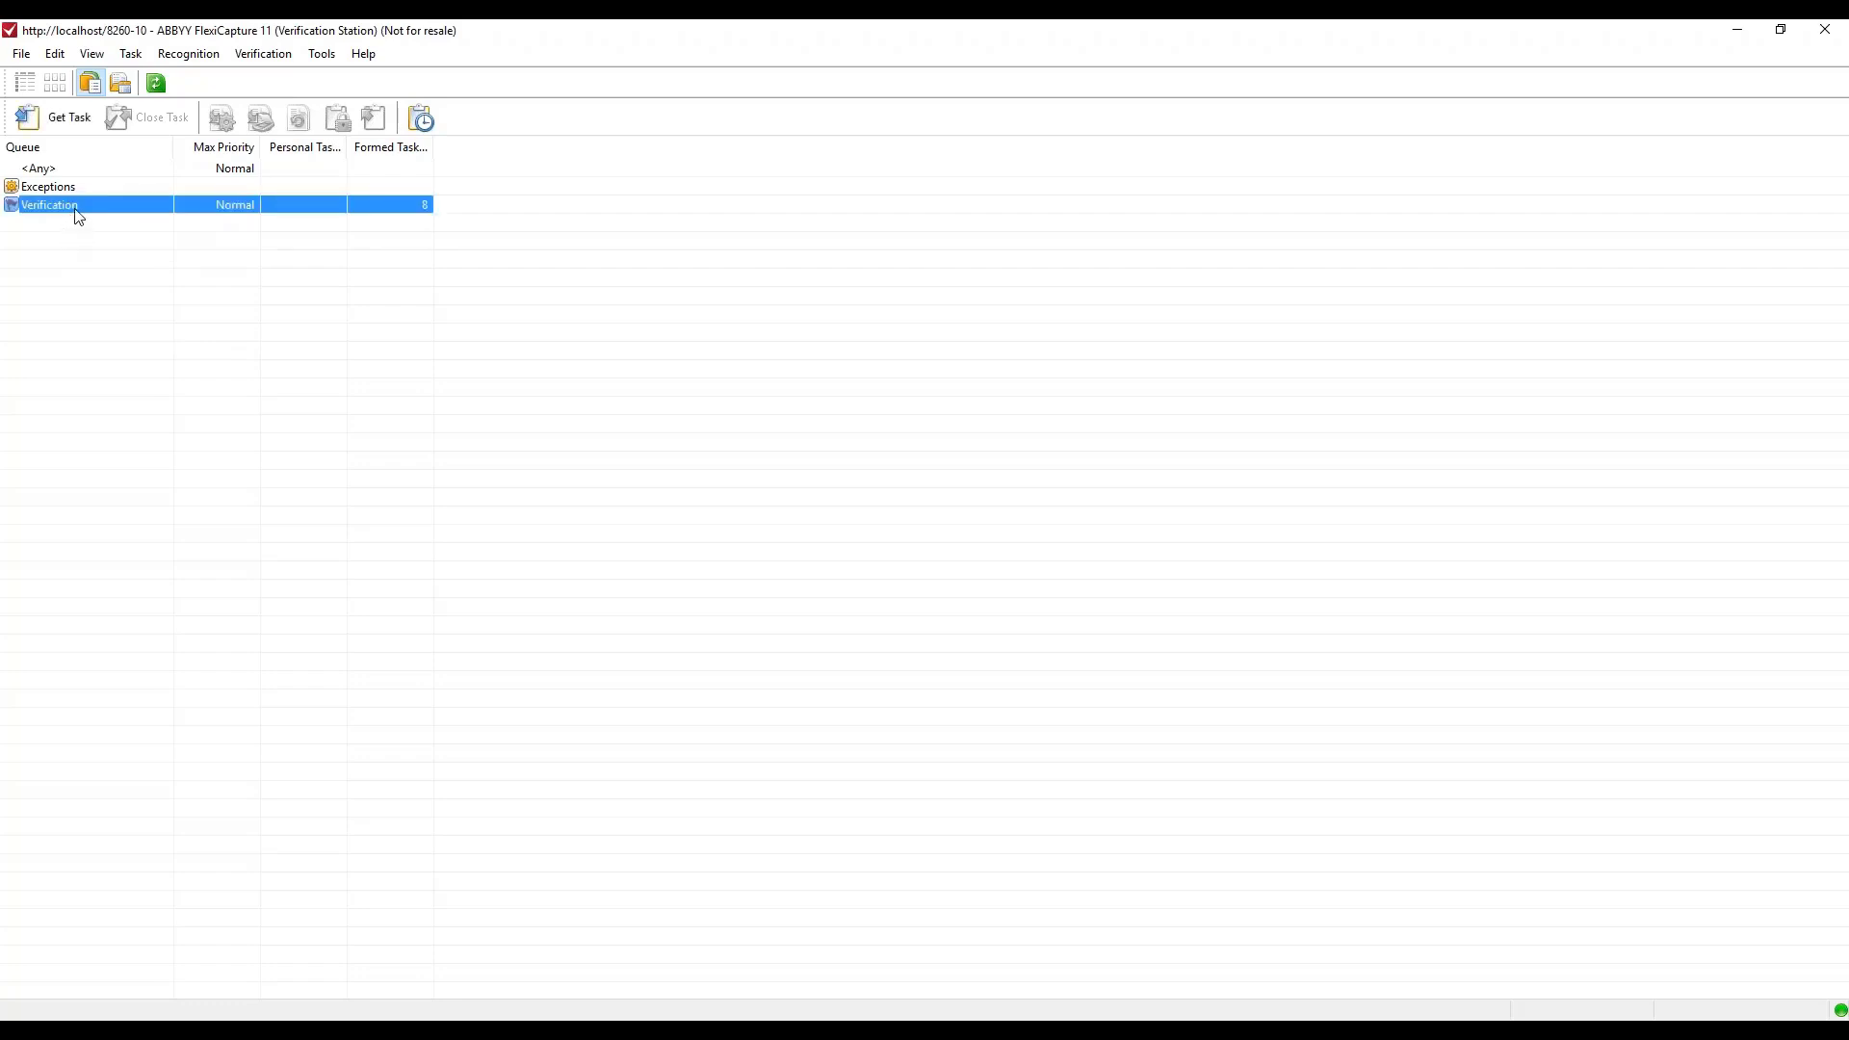
pyautogui.rightClick(81, 219)
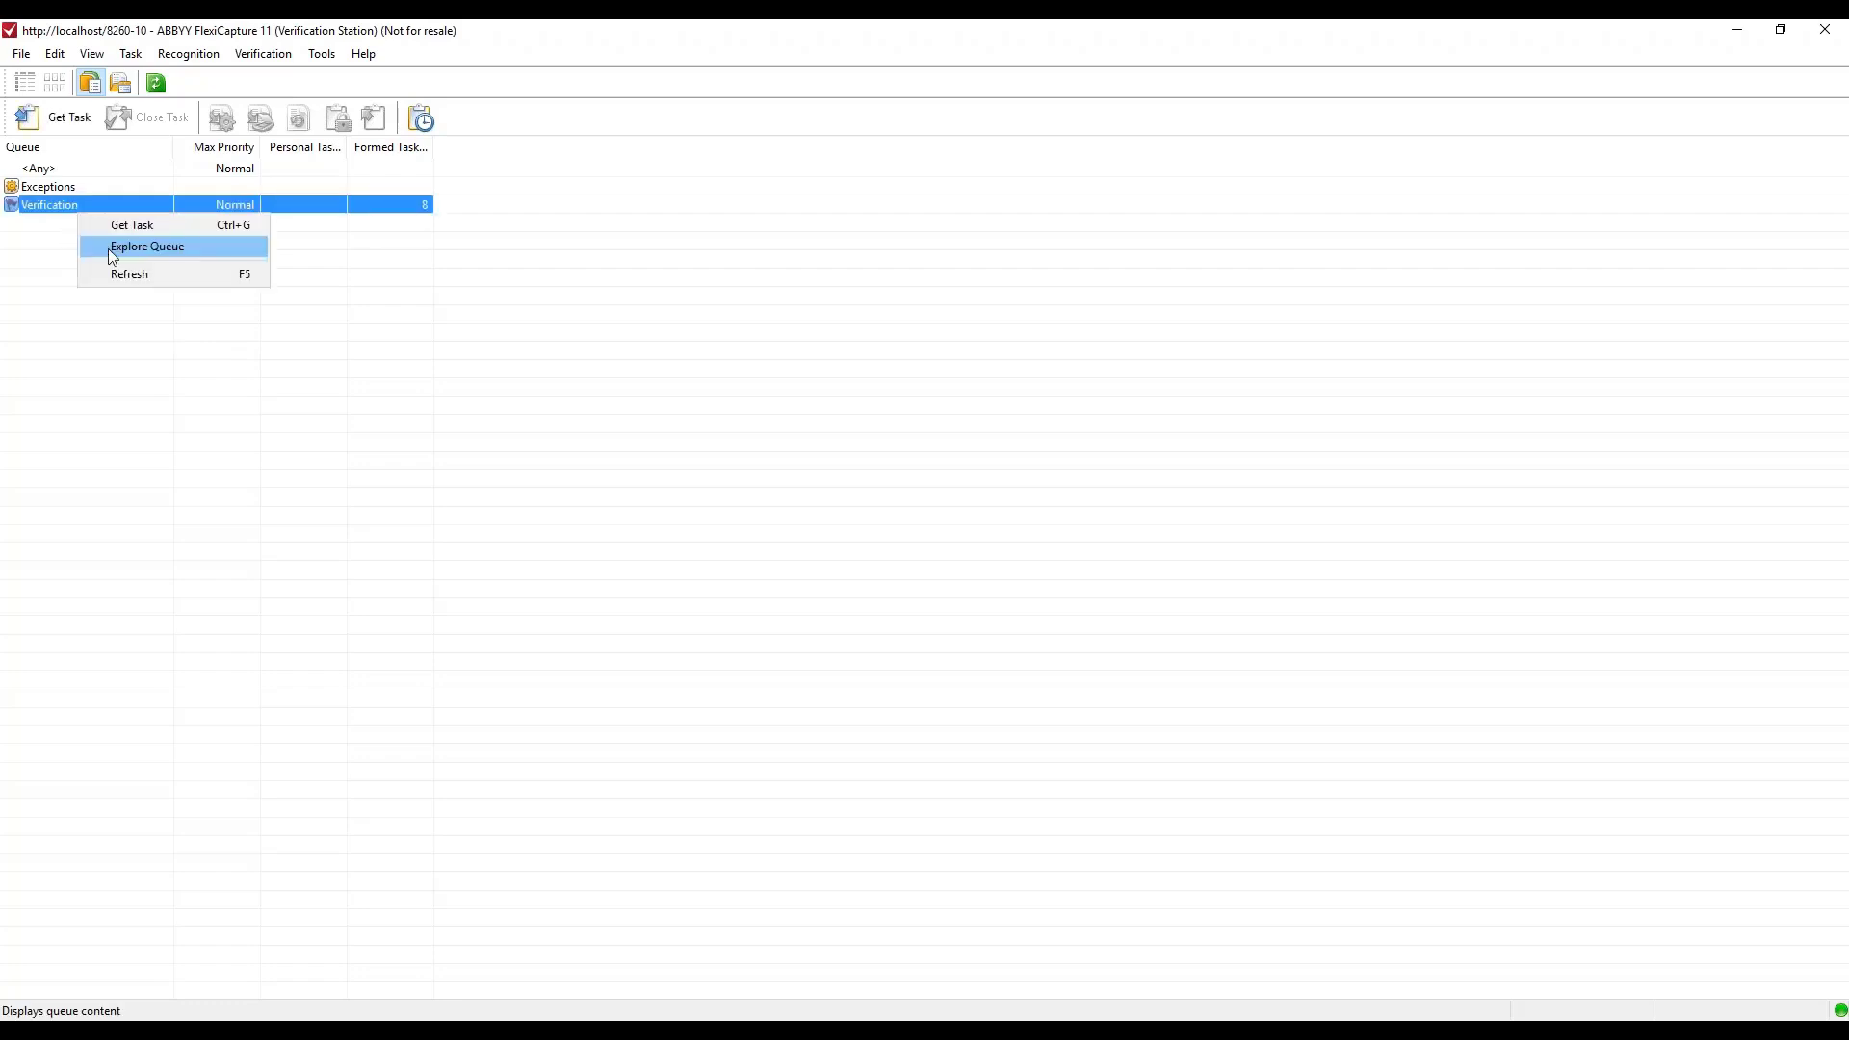
pyautogui.click(110, 249)
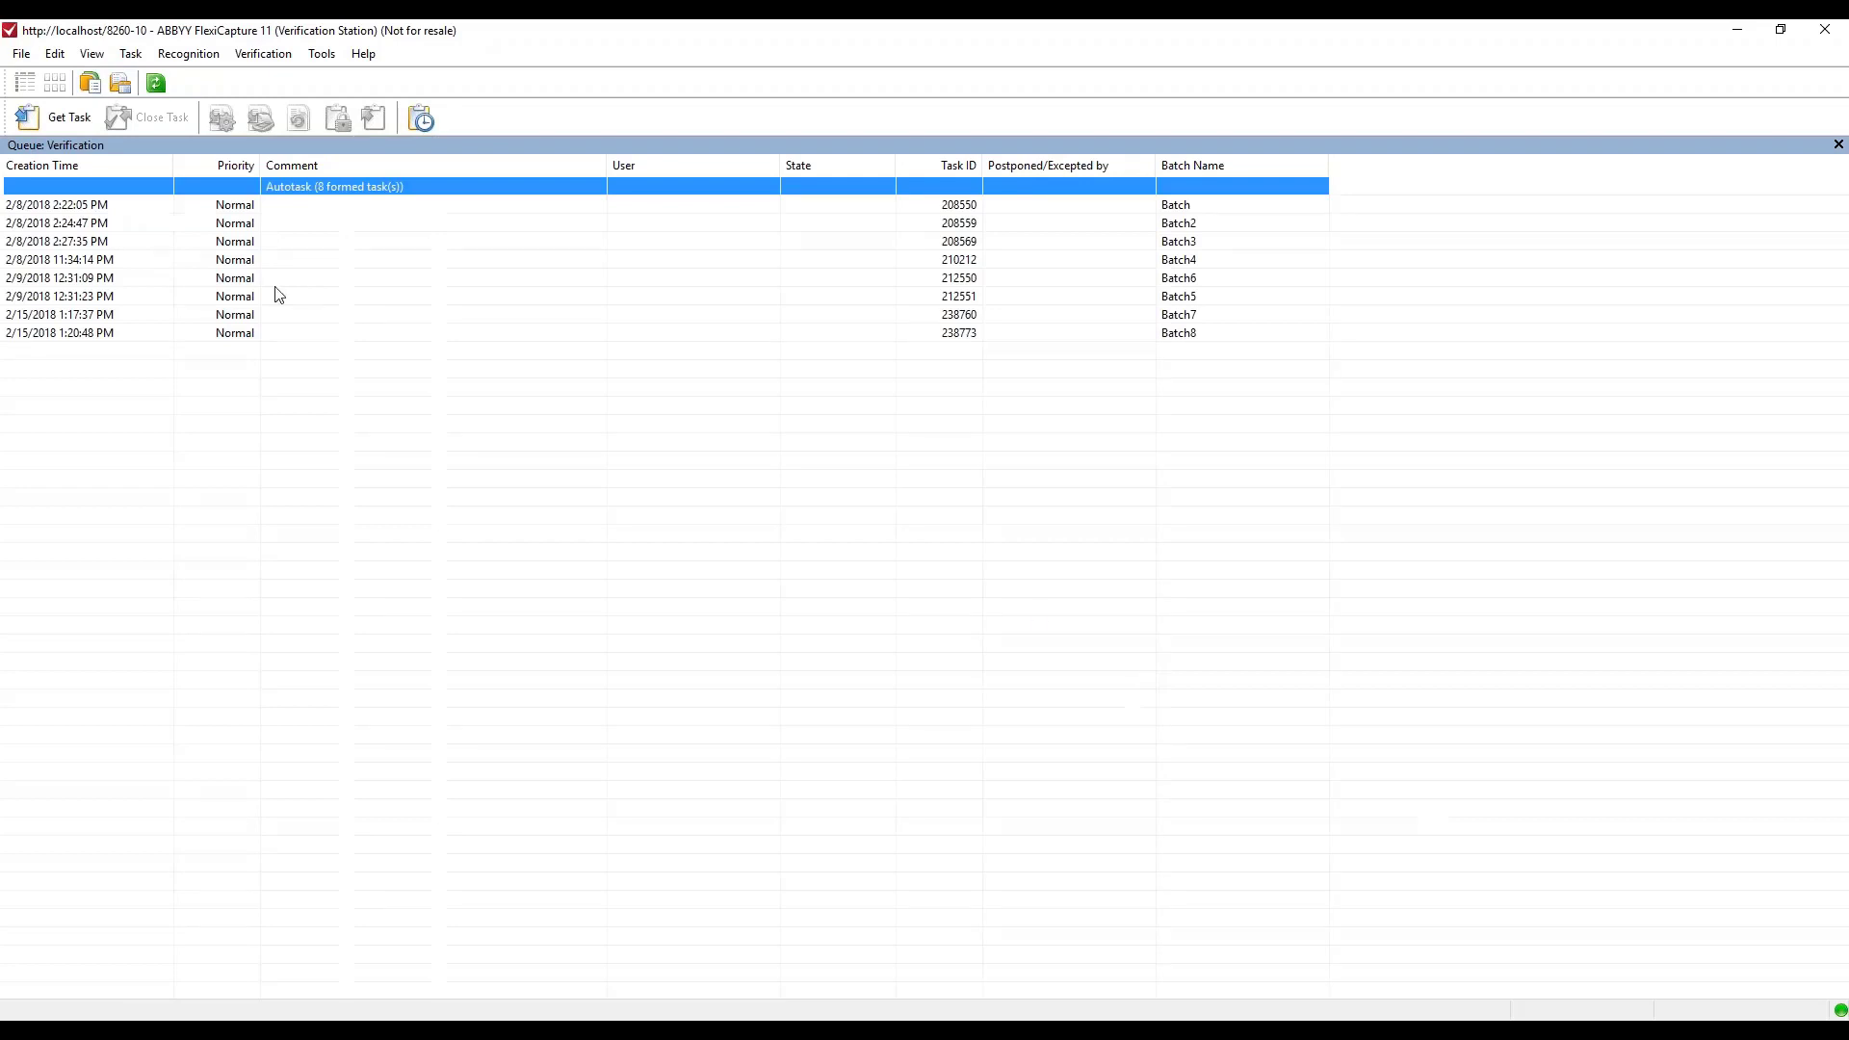
pyautogui.doubleClick(73, 337)
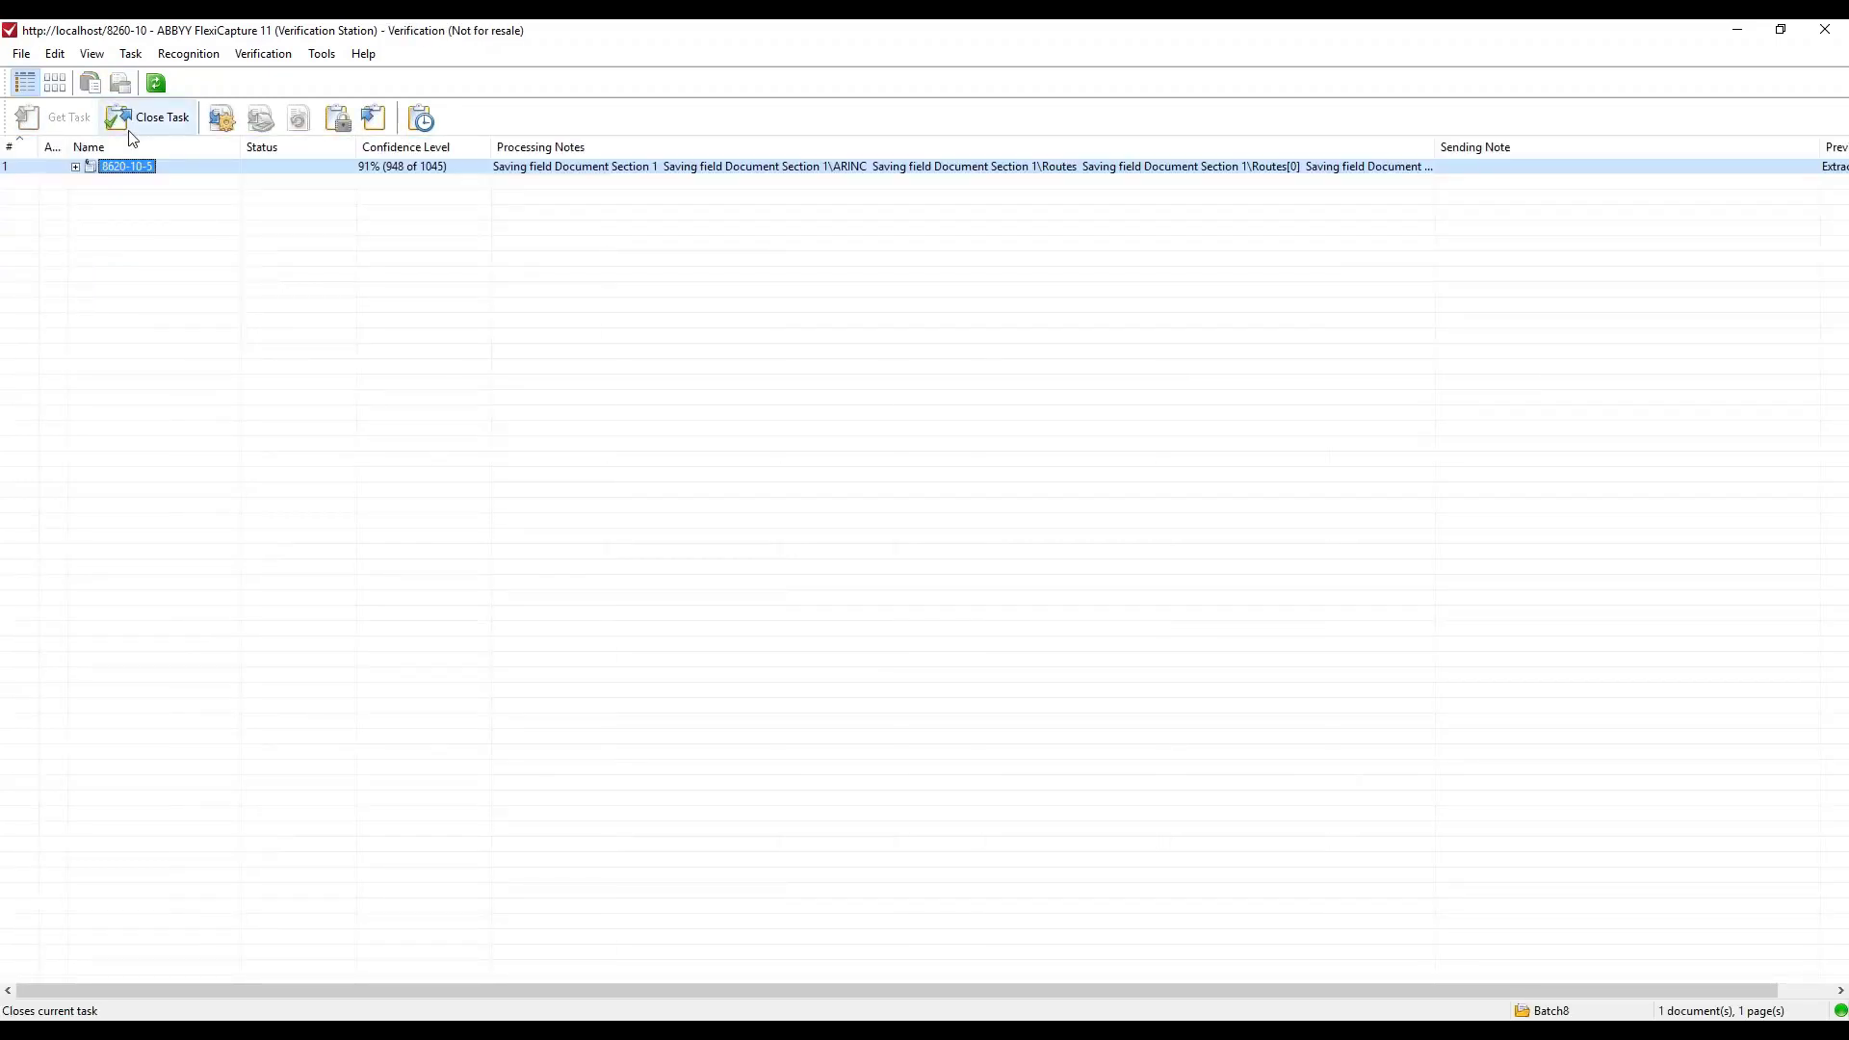
pyautogui.doubleClick(121, 168)
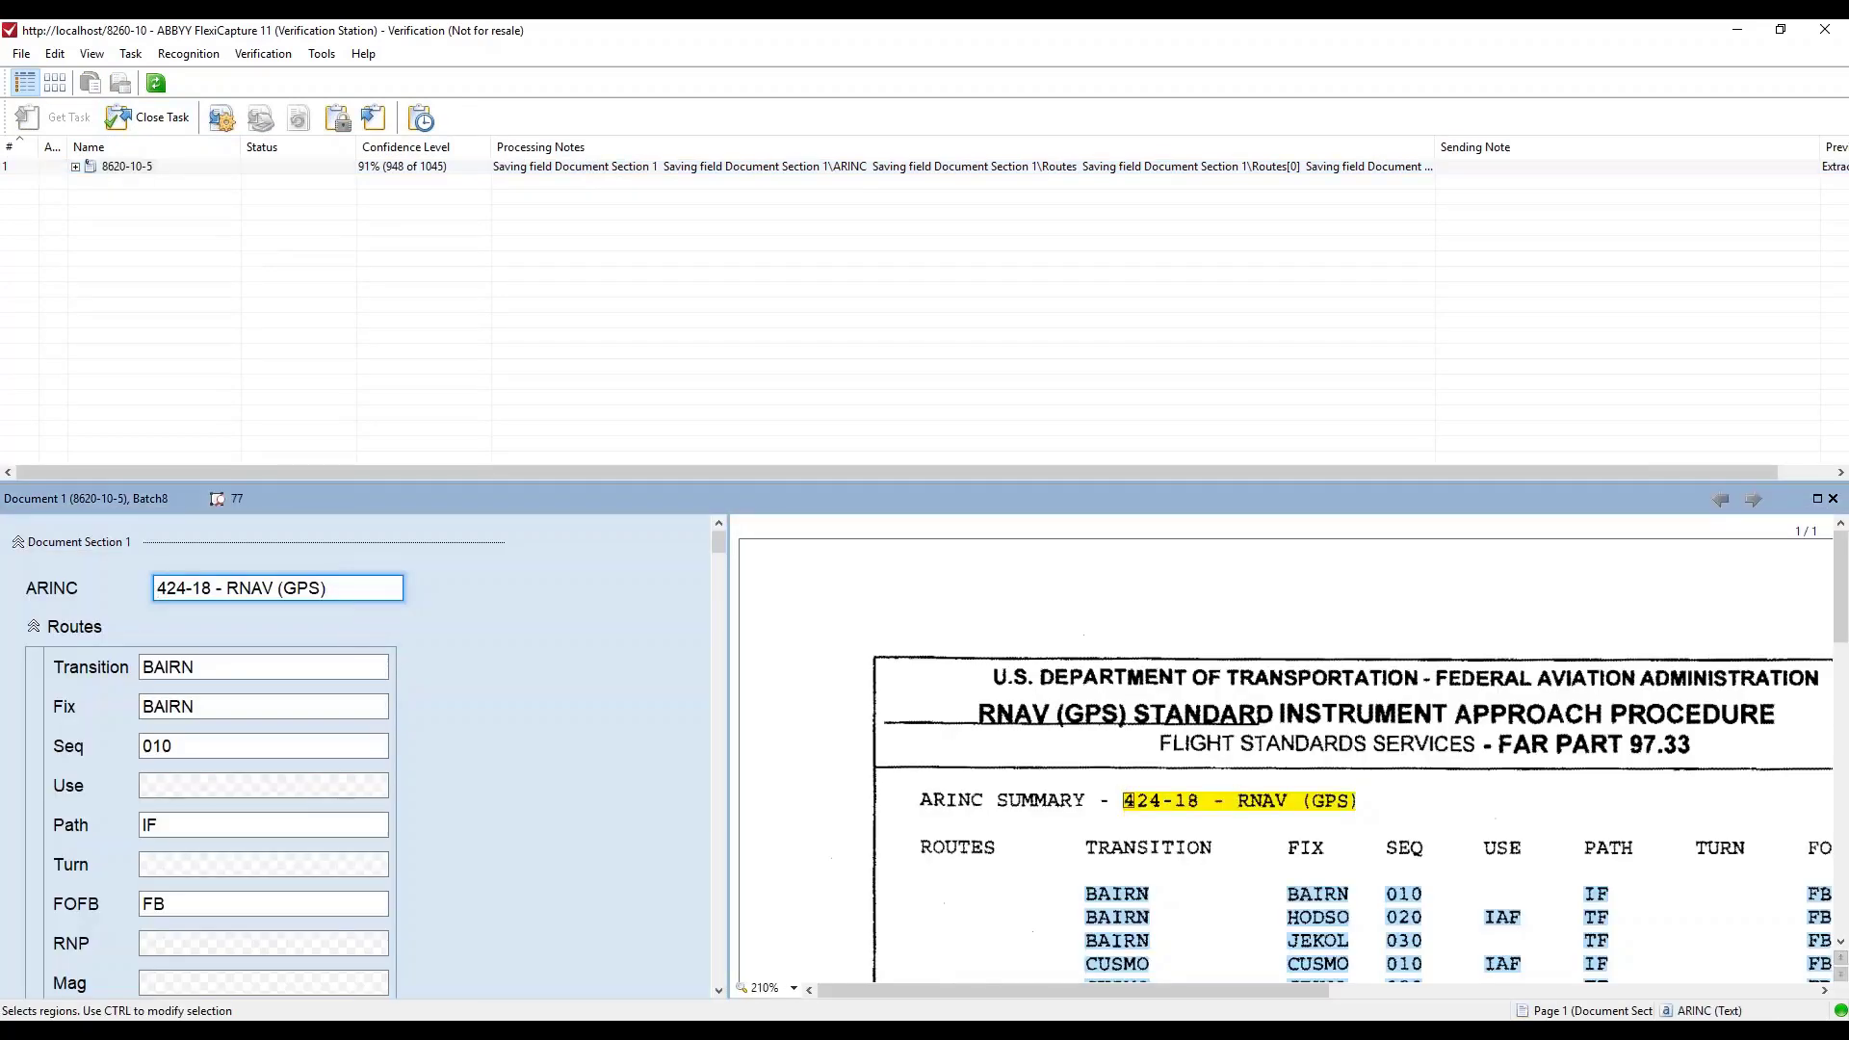
pyautogui.click(361, 587)
pyautogui.click(217, 674)
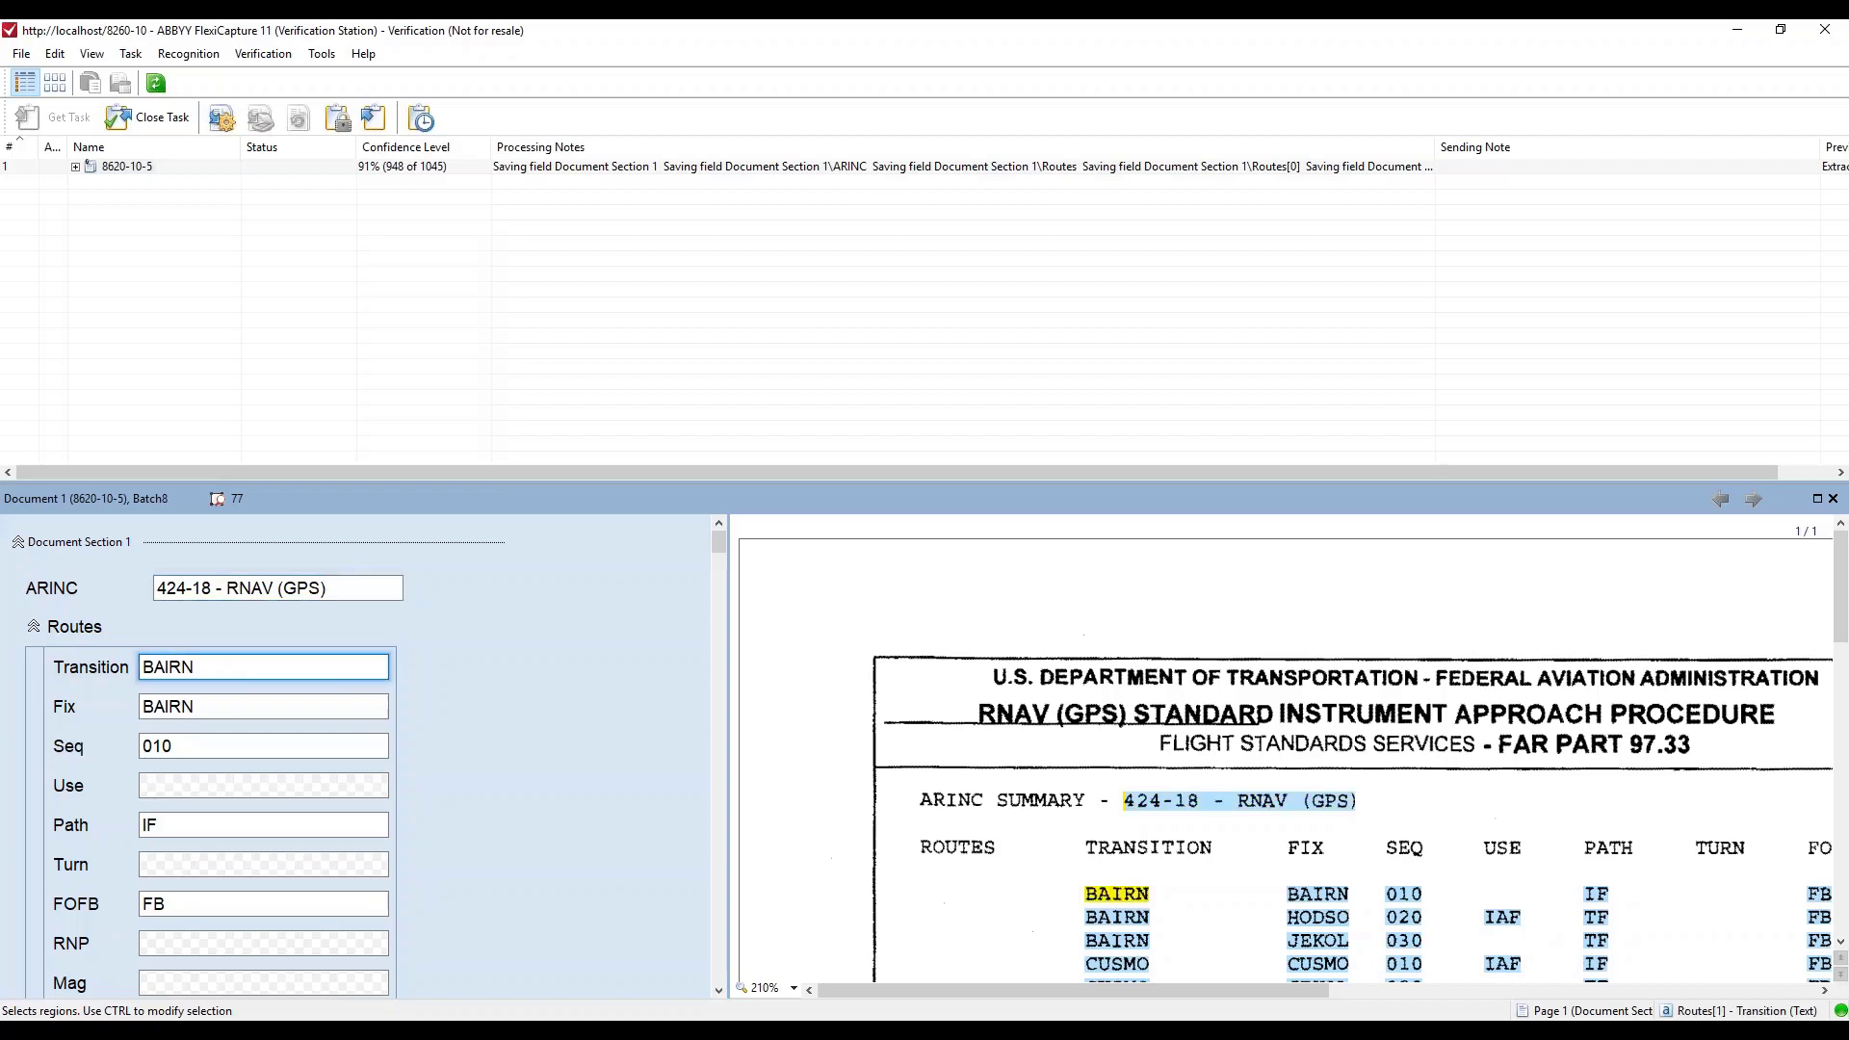
pyautogui.click(218, 709)
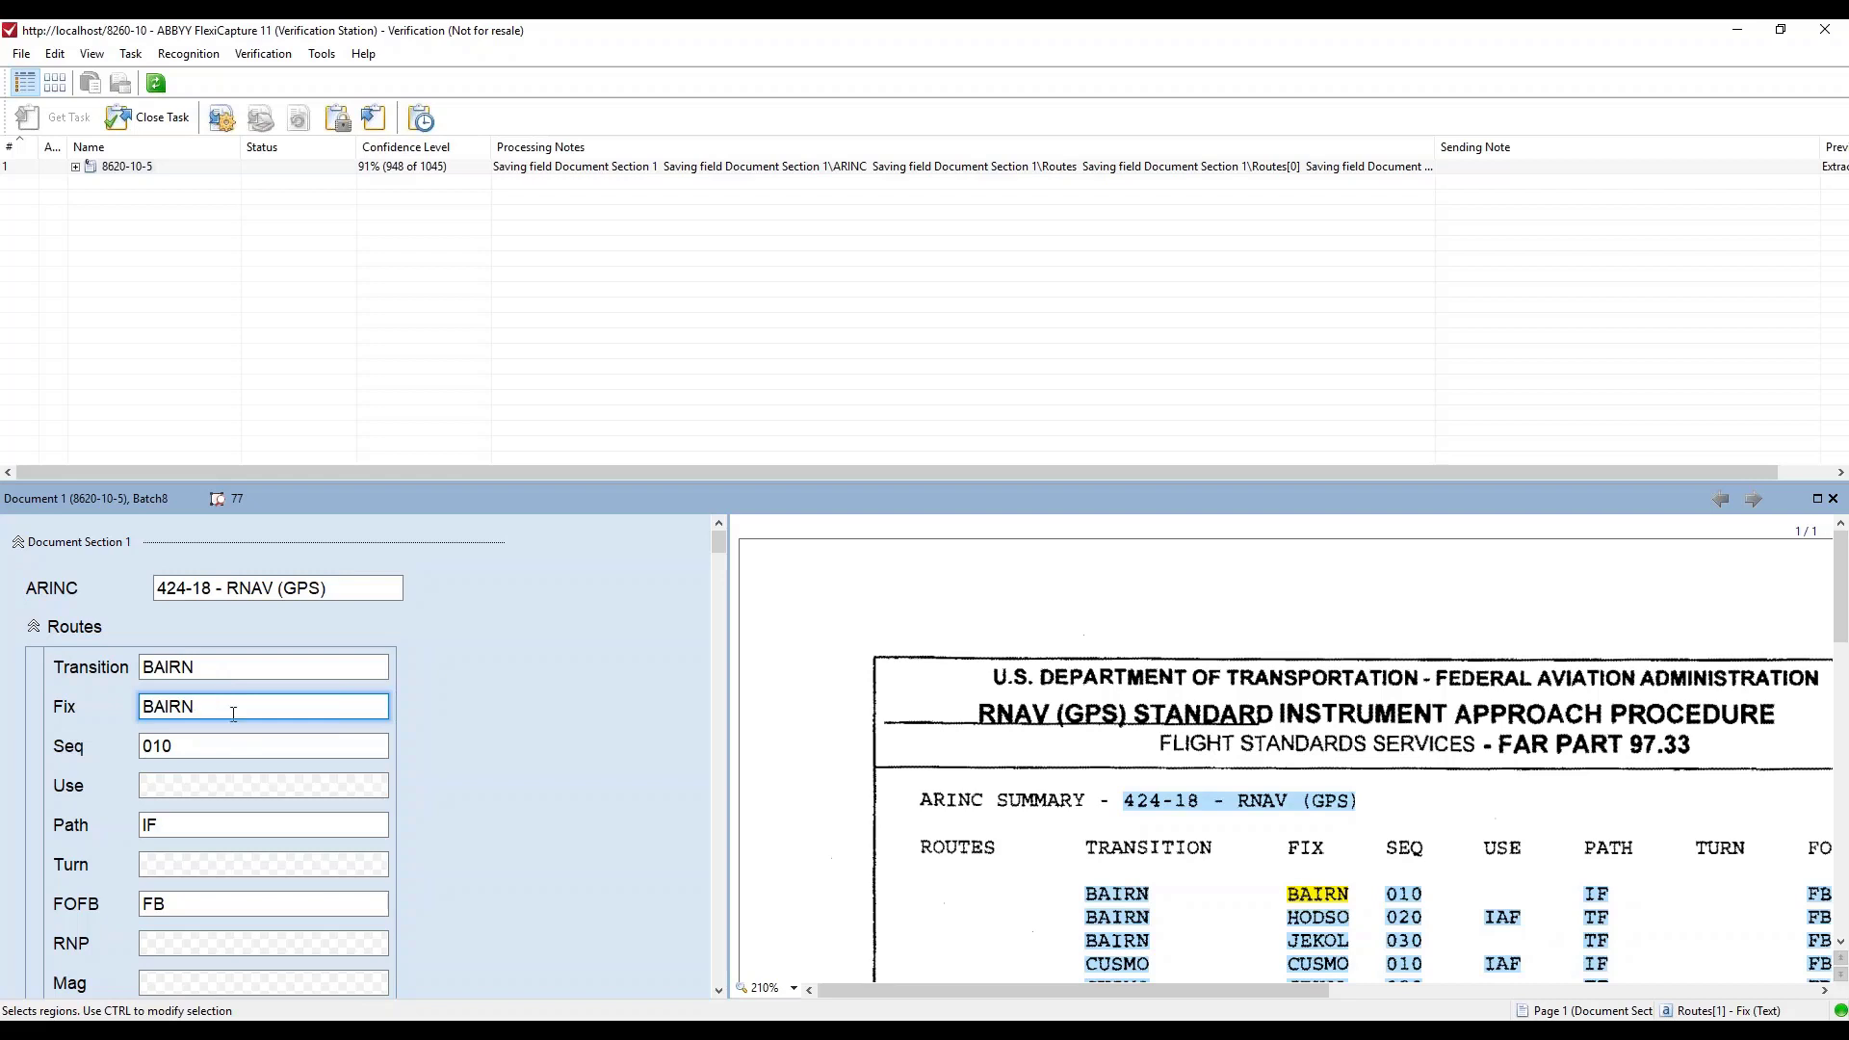
pyautogui.click(202, 755)
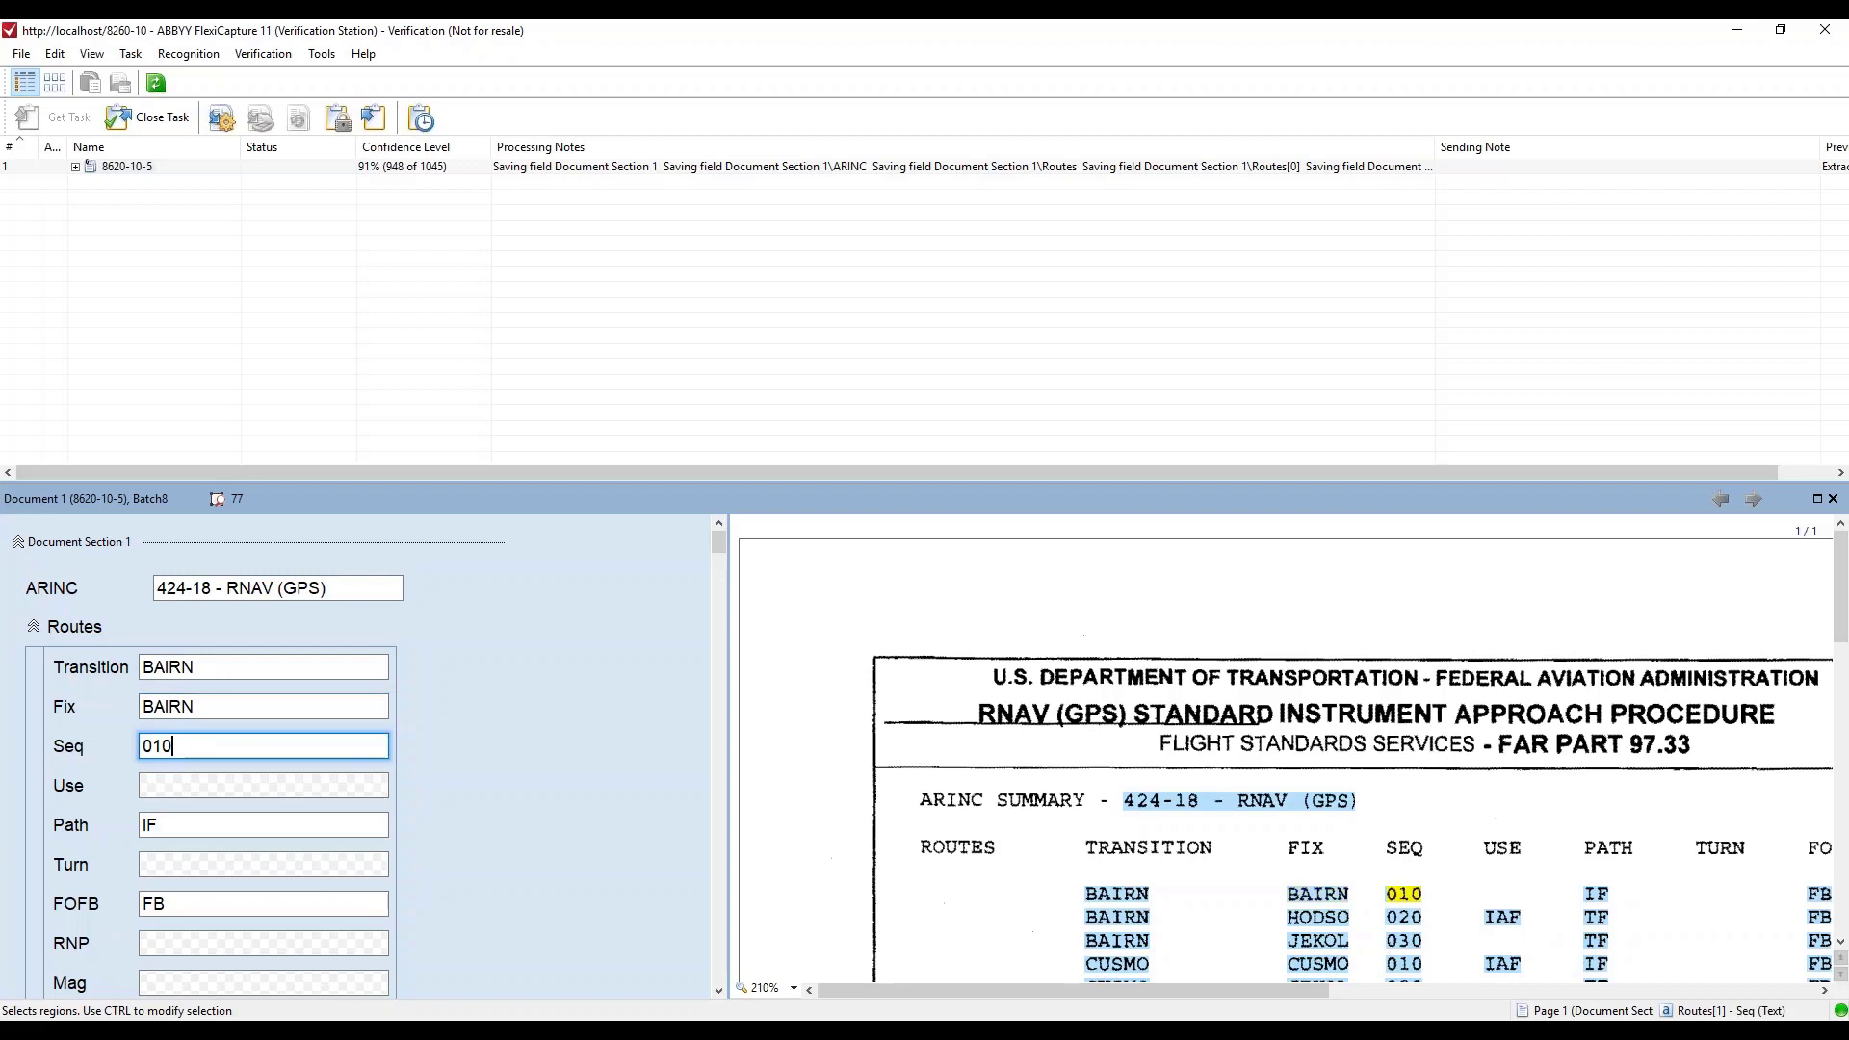
pyautogui.click(1842, 677)
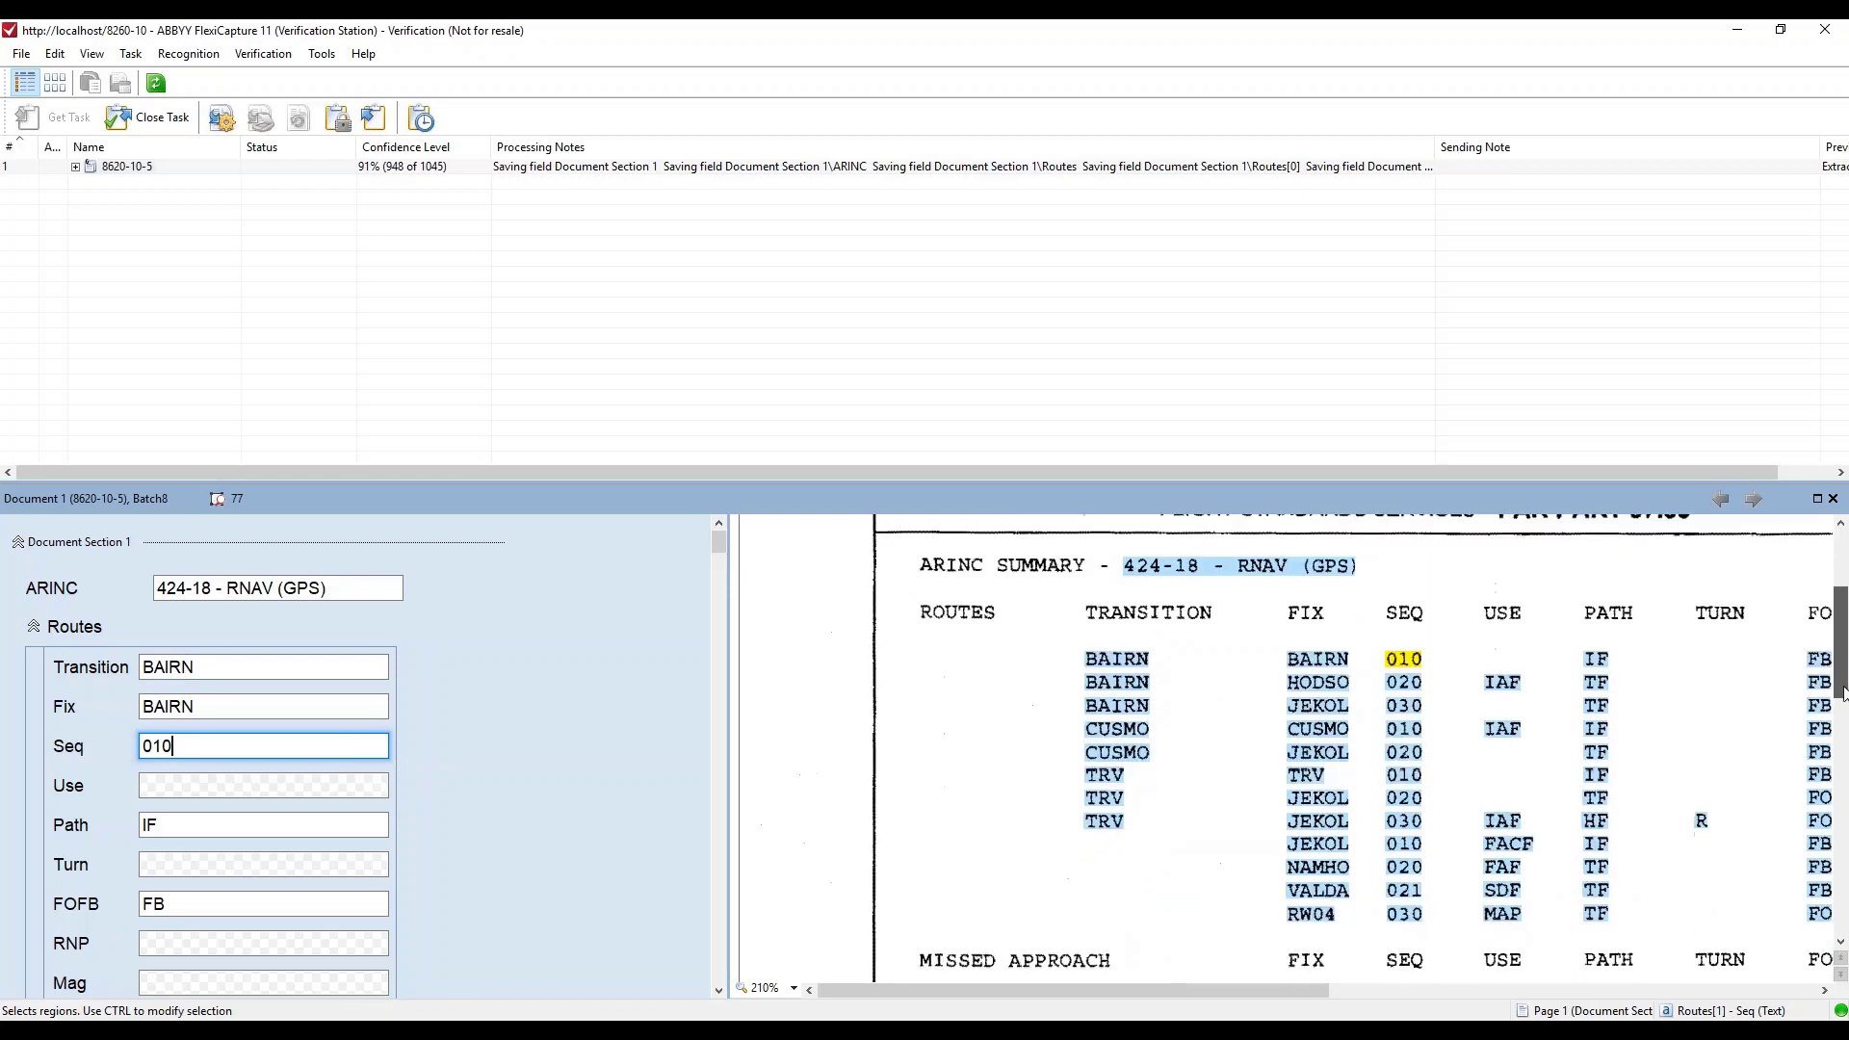
pyautogui.scroll(-4, 1842, 691)
pyautogui.scroll(5, 1842, 684)
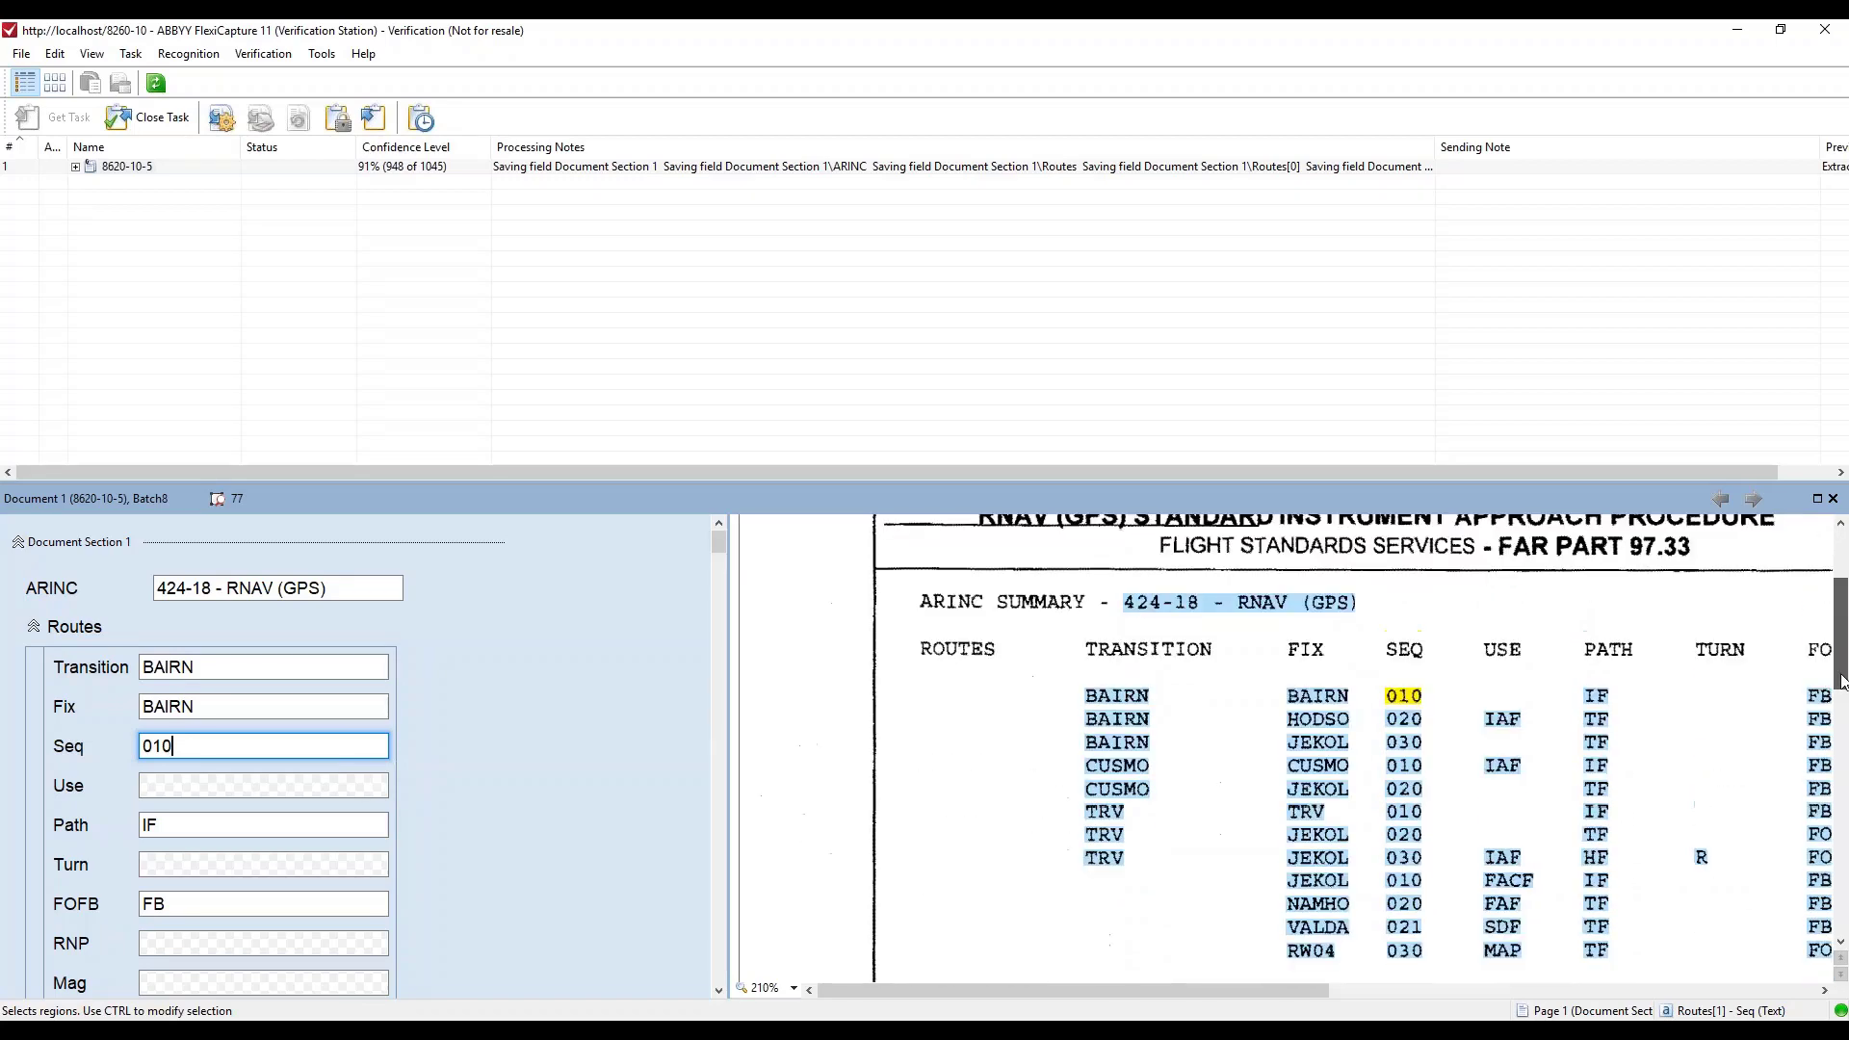
pyautogui.moveTo(1842, 679); pyautogui.dragTo(1842, 619)
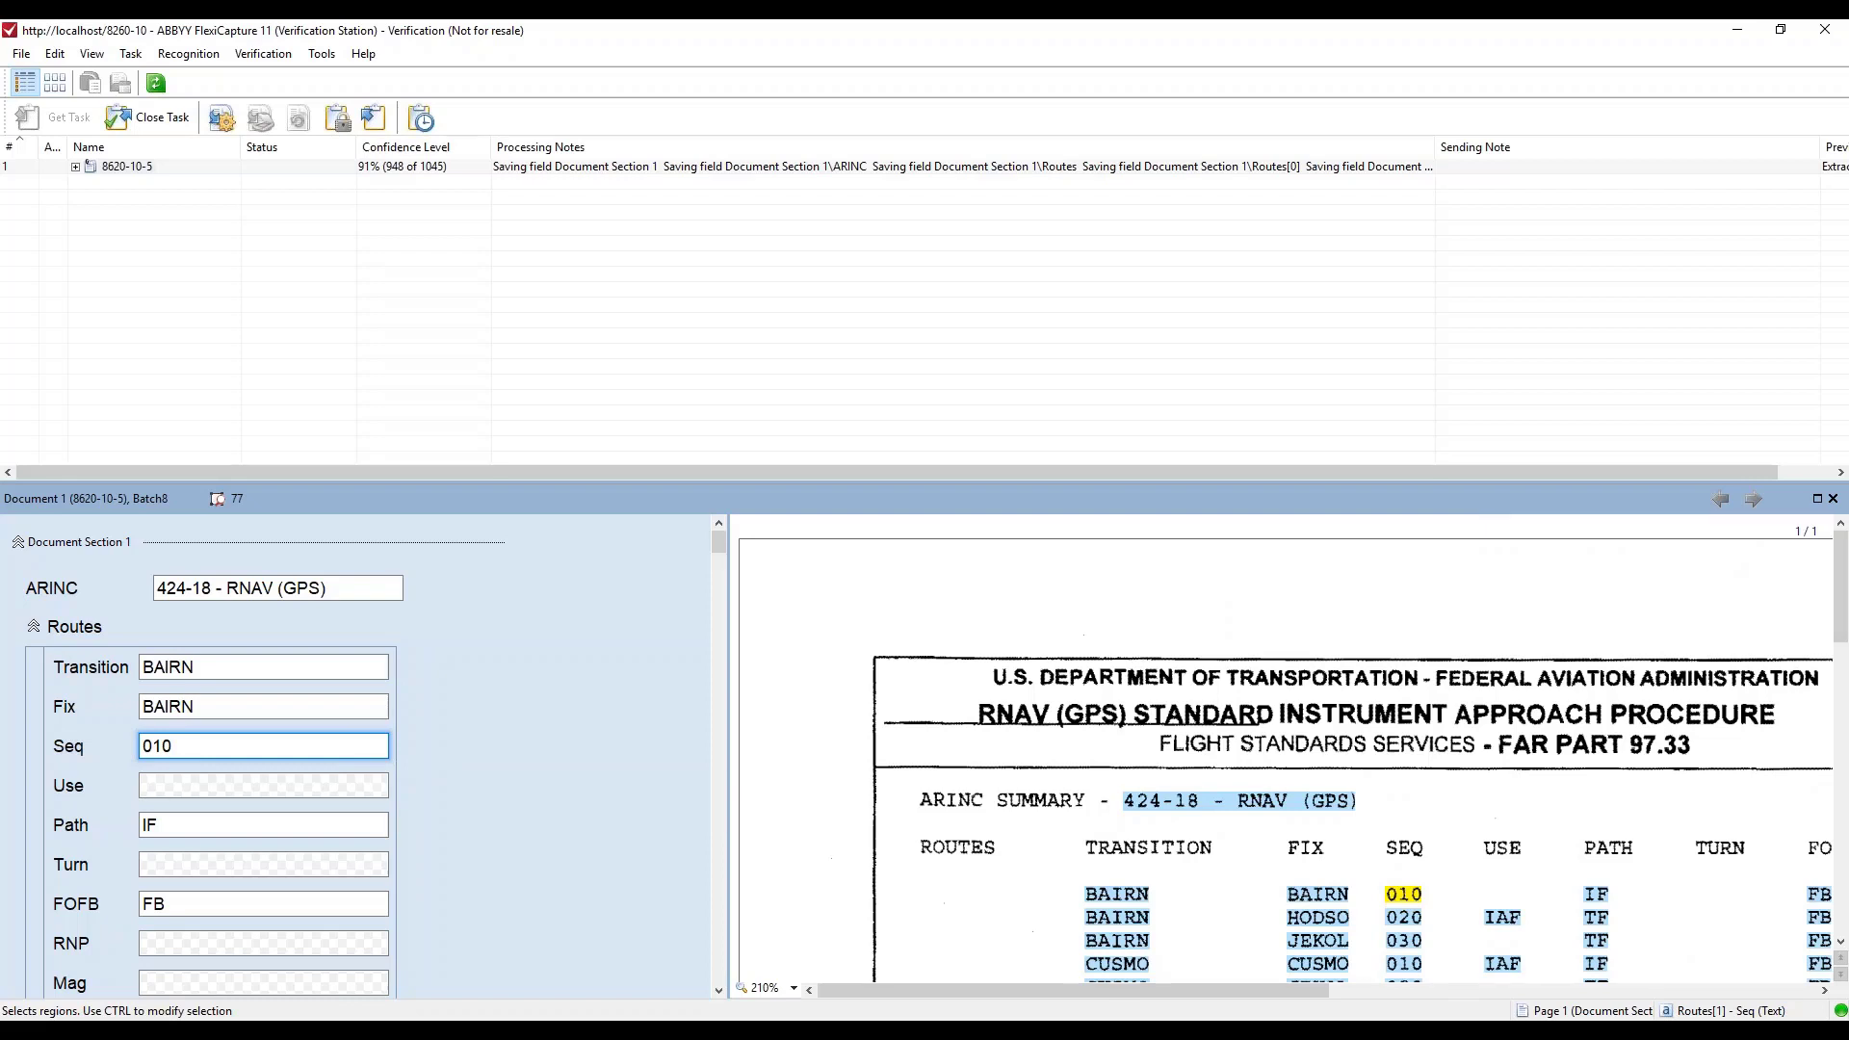
pyautogui.click(335, 588)
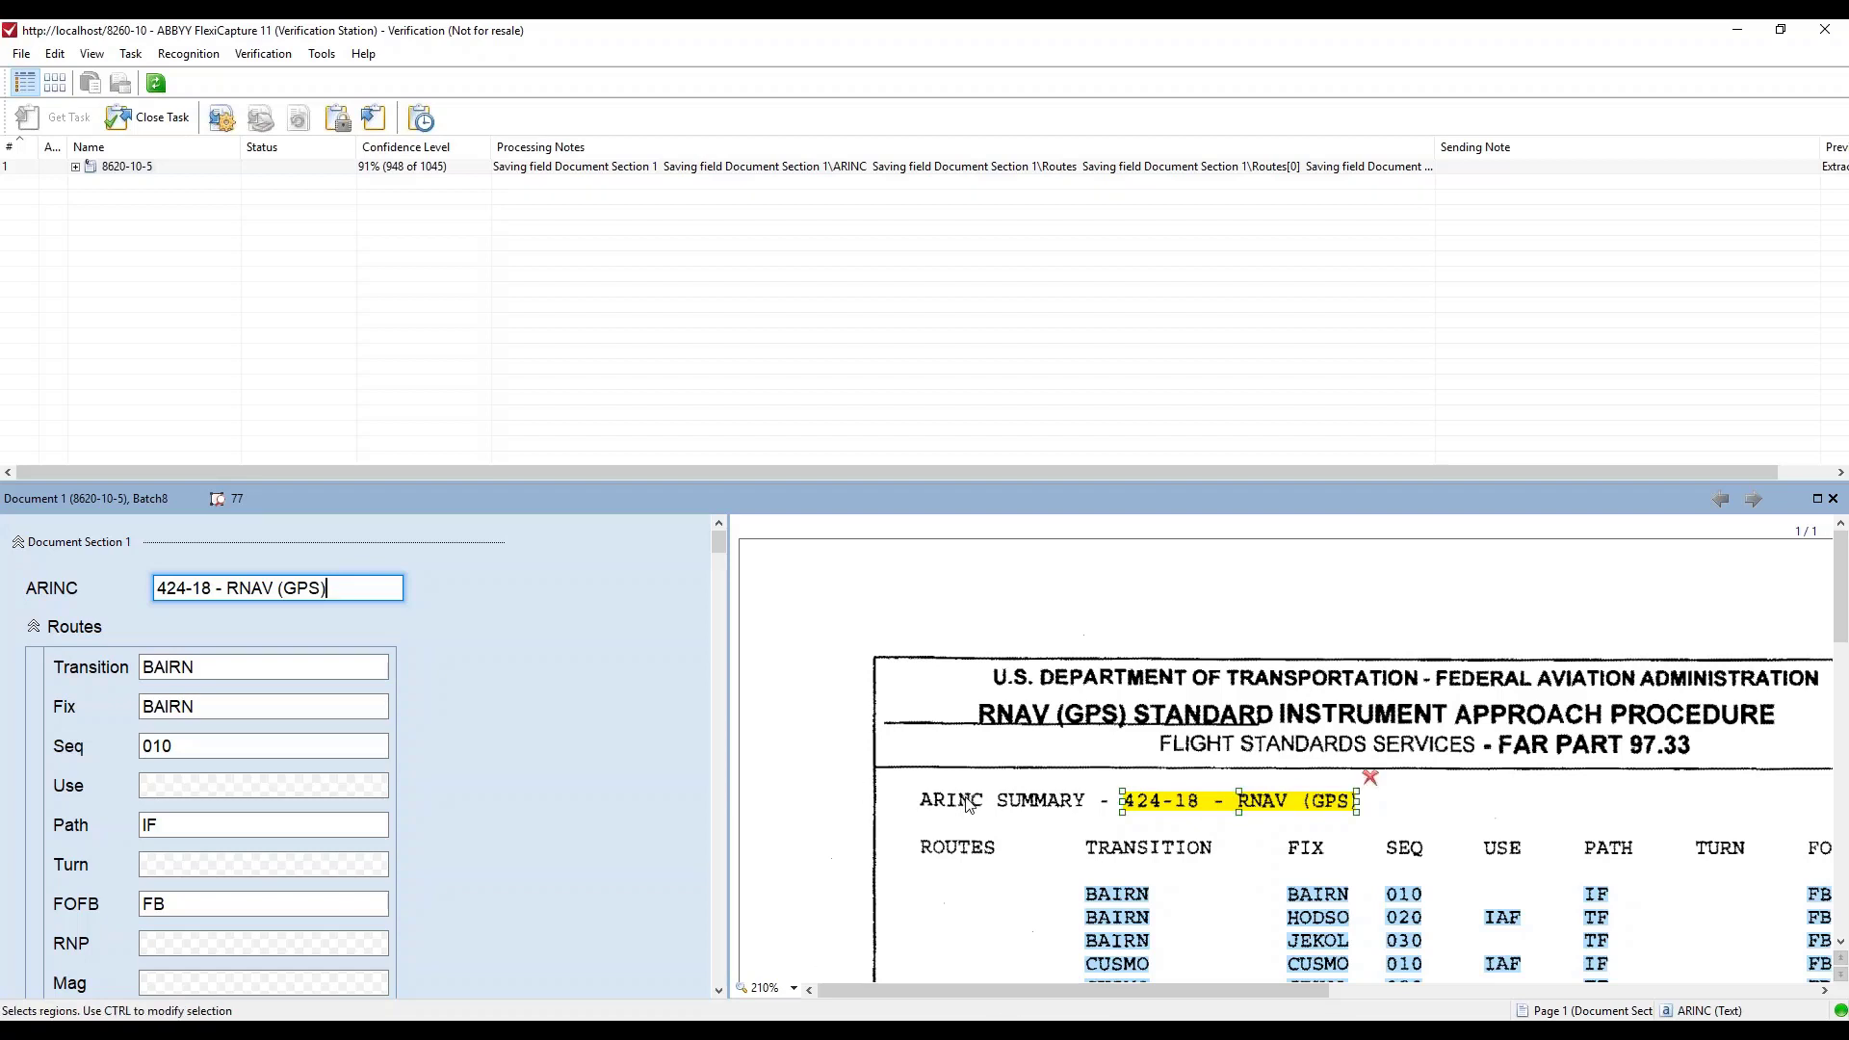
pyautogui.click(240, 675)
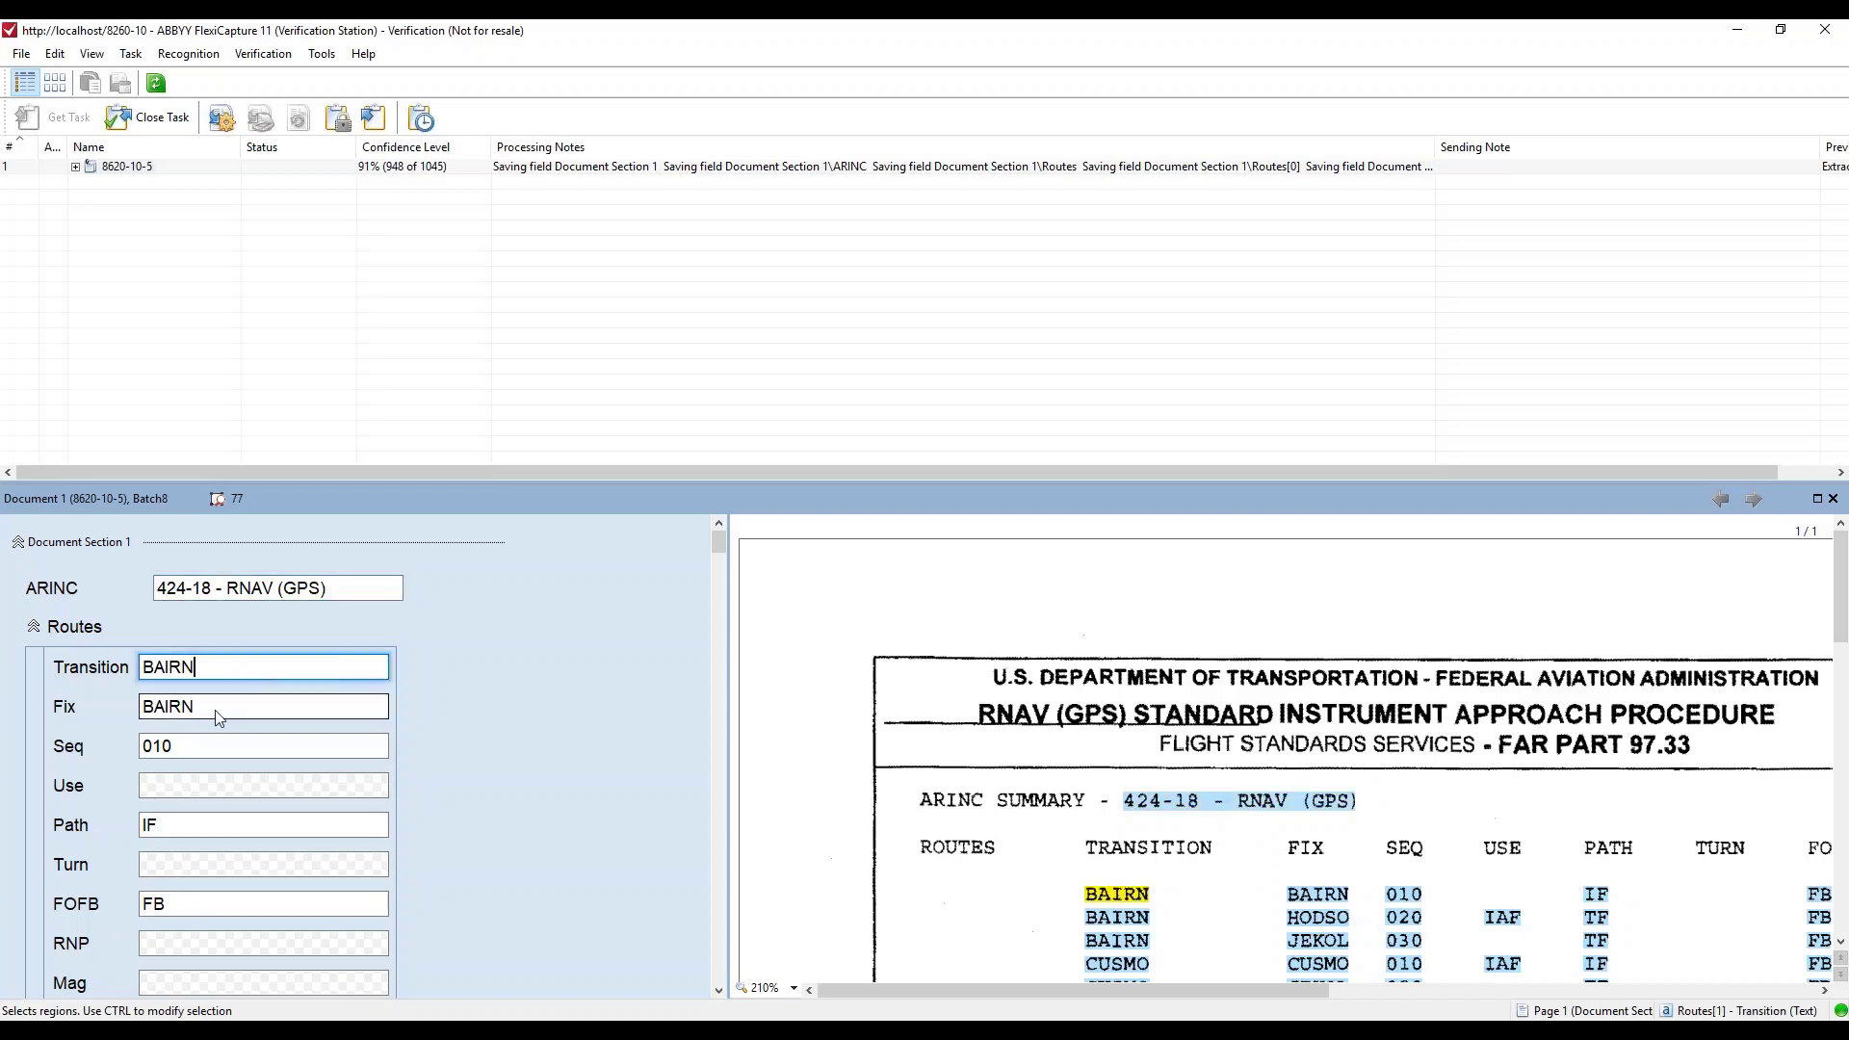
pyautogui.click(215, 709)
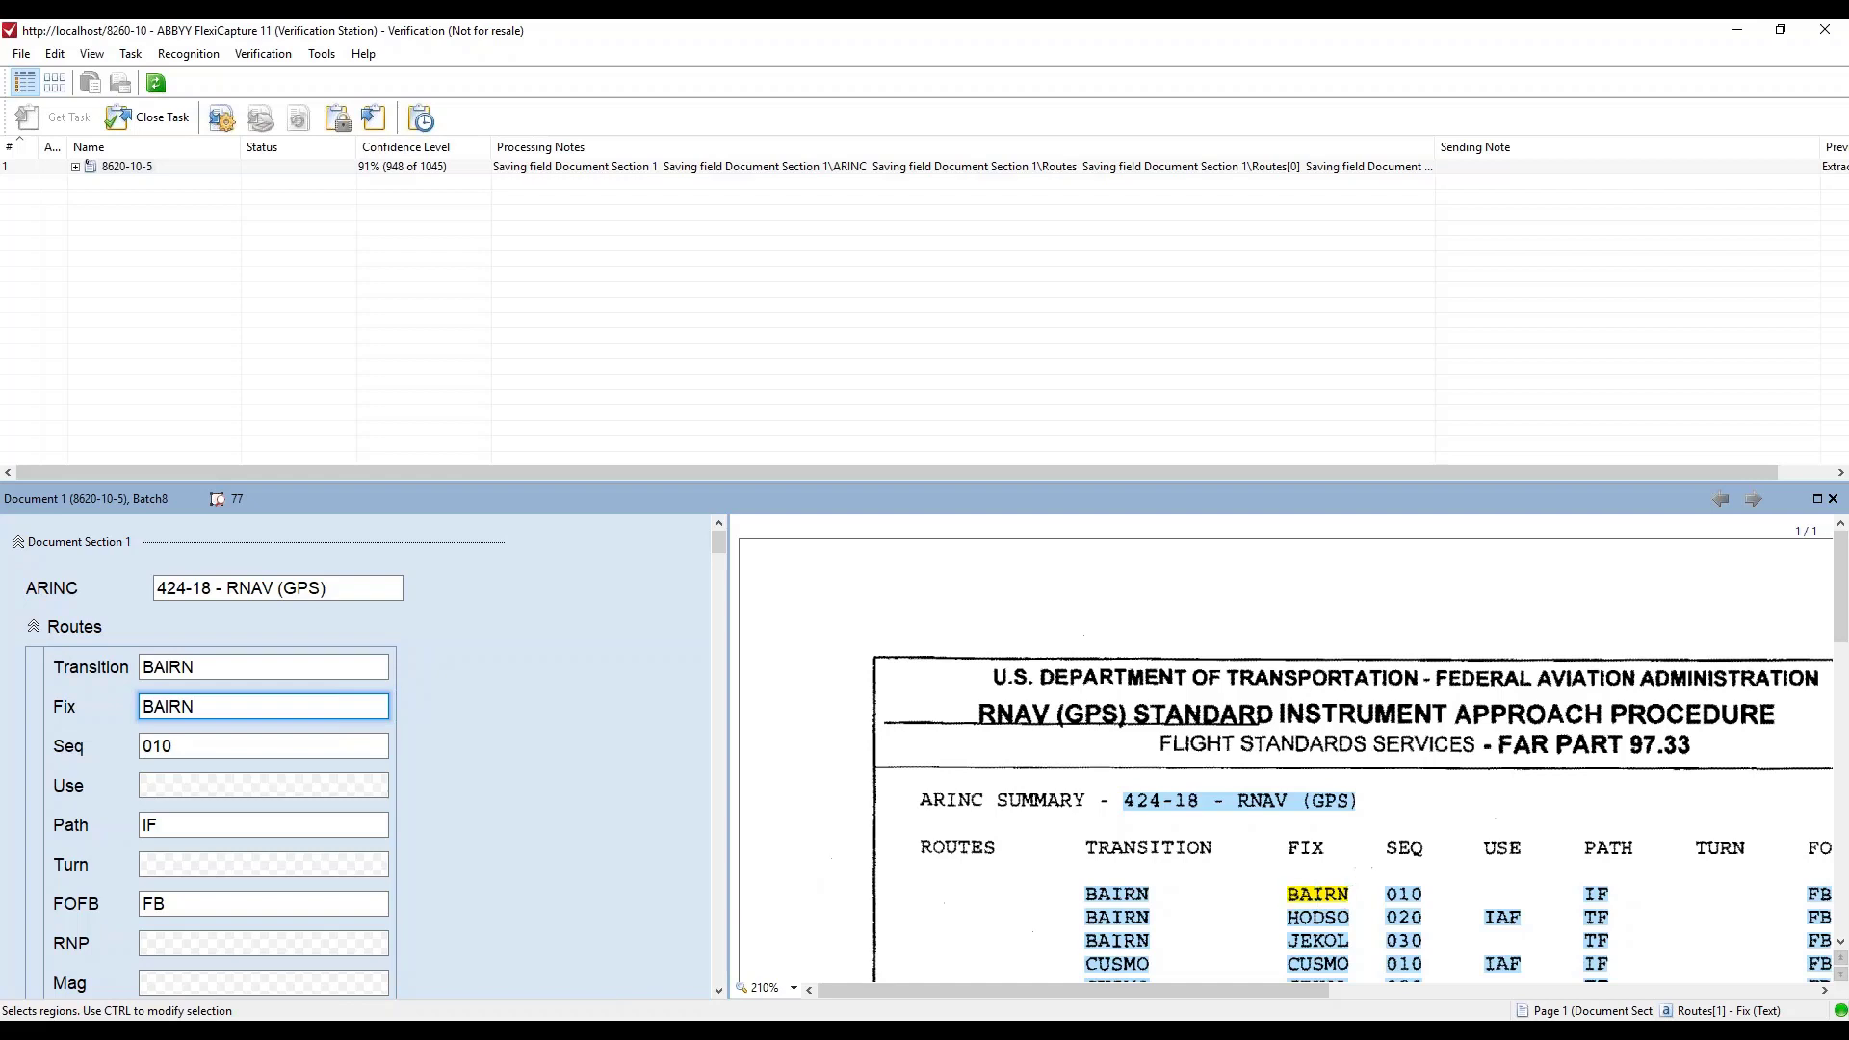
pyautogui.moveTo(780, 1031)
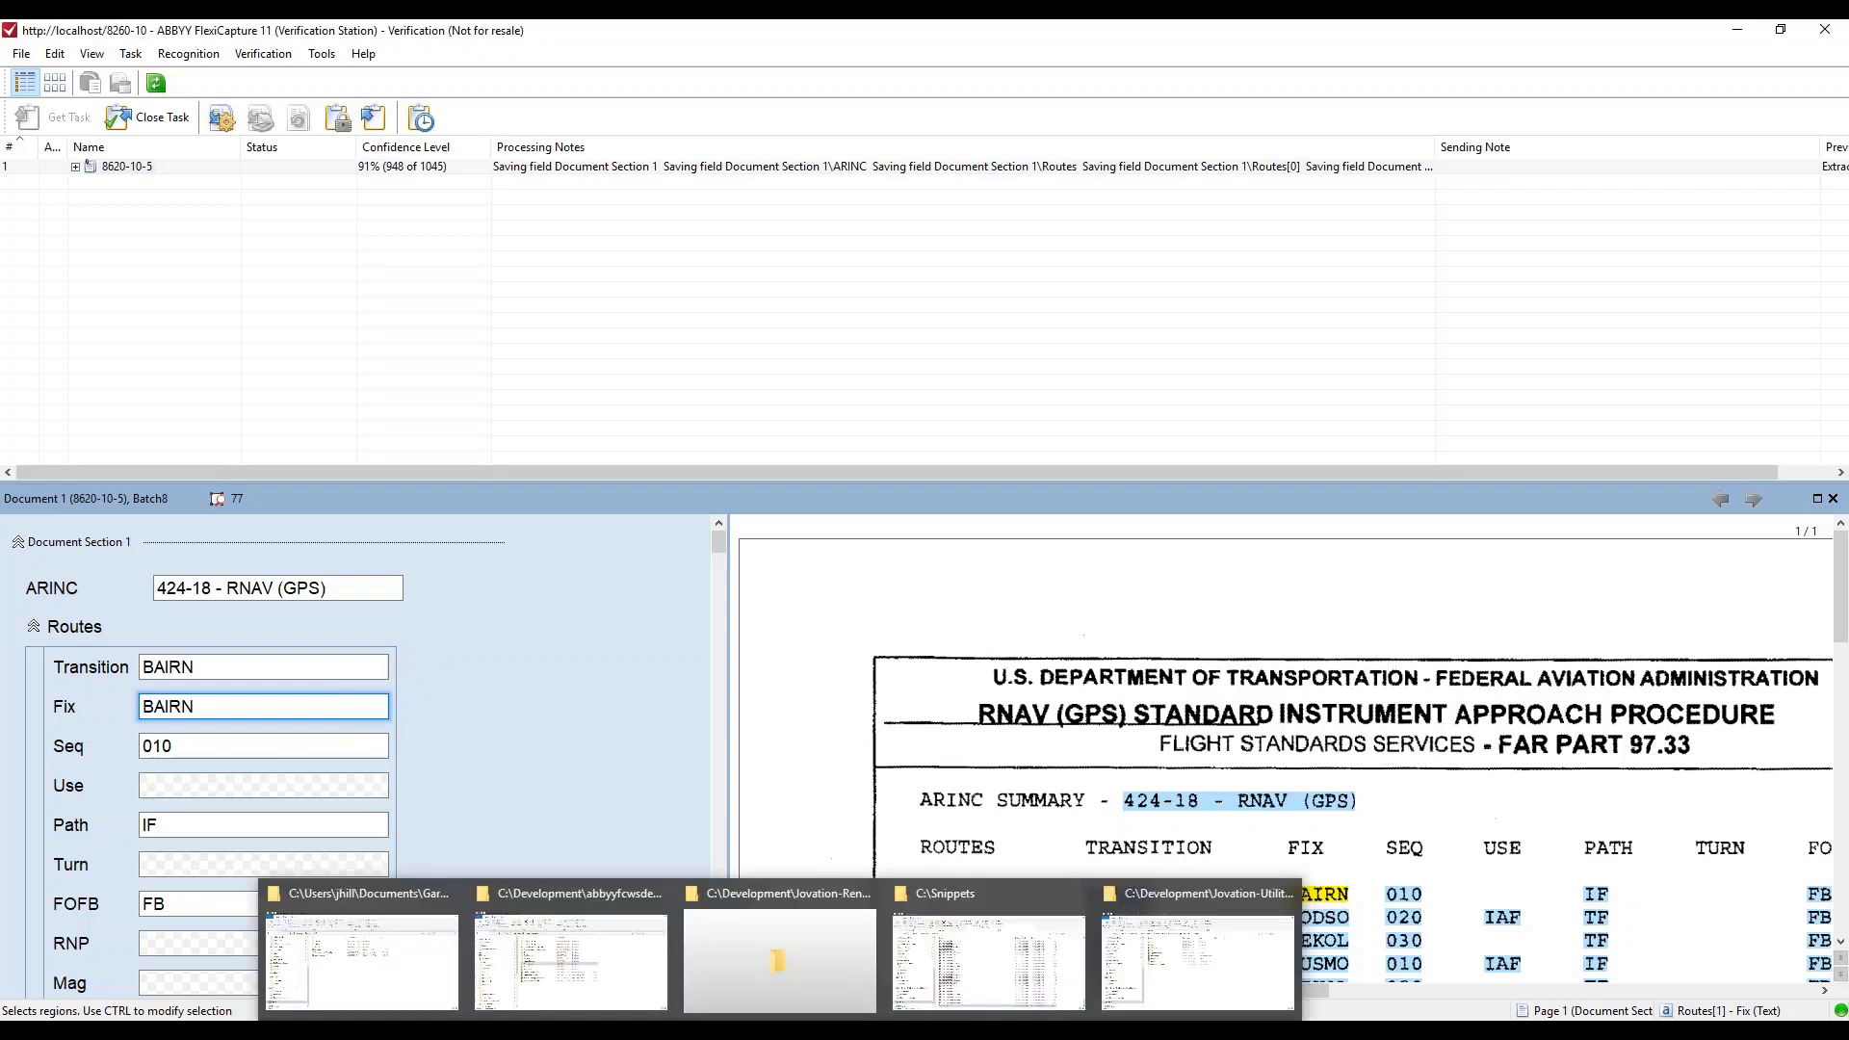
# Bring up the C:\Snippets folder and scroll its file list back to the top.
pyautogui.click(1002, 966)
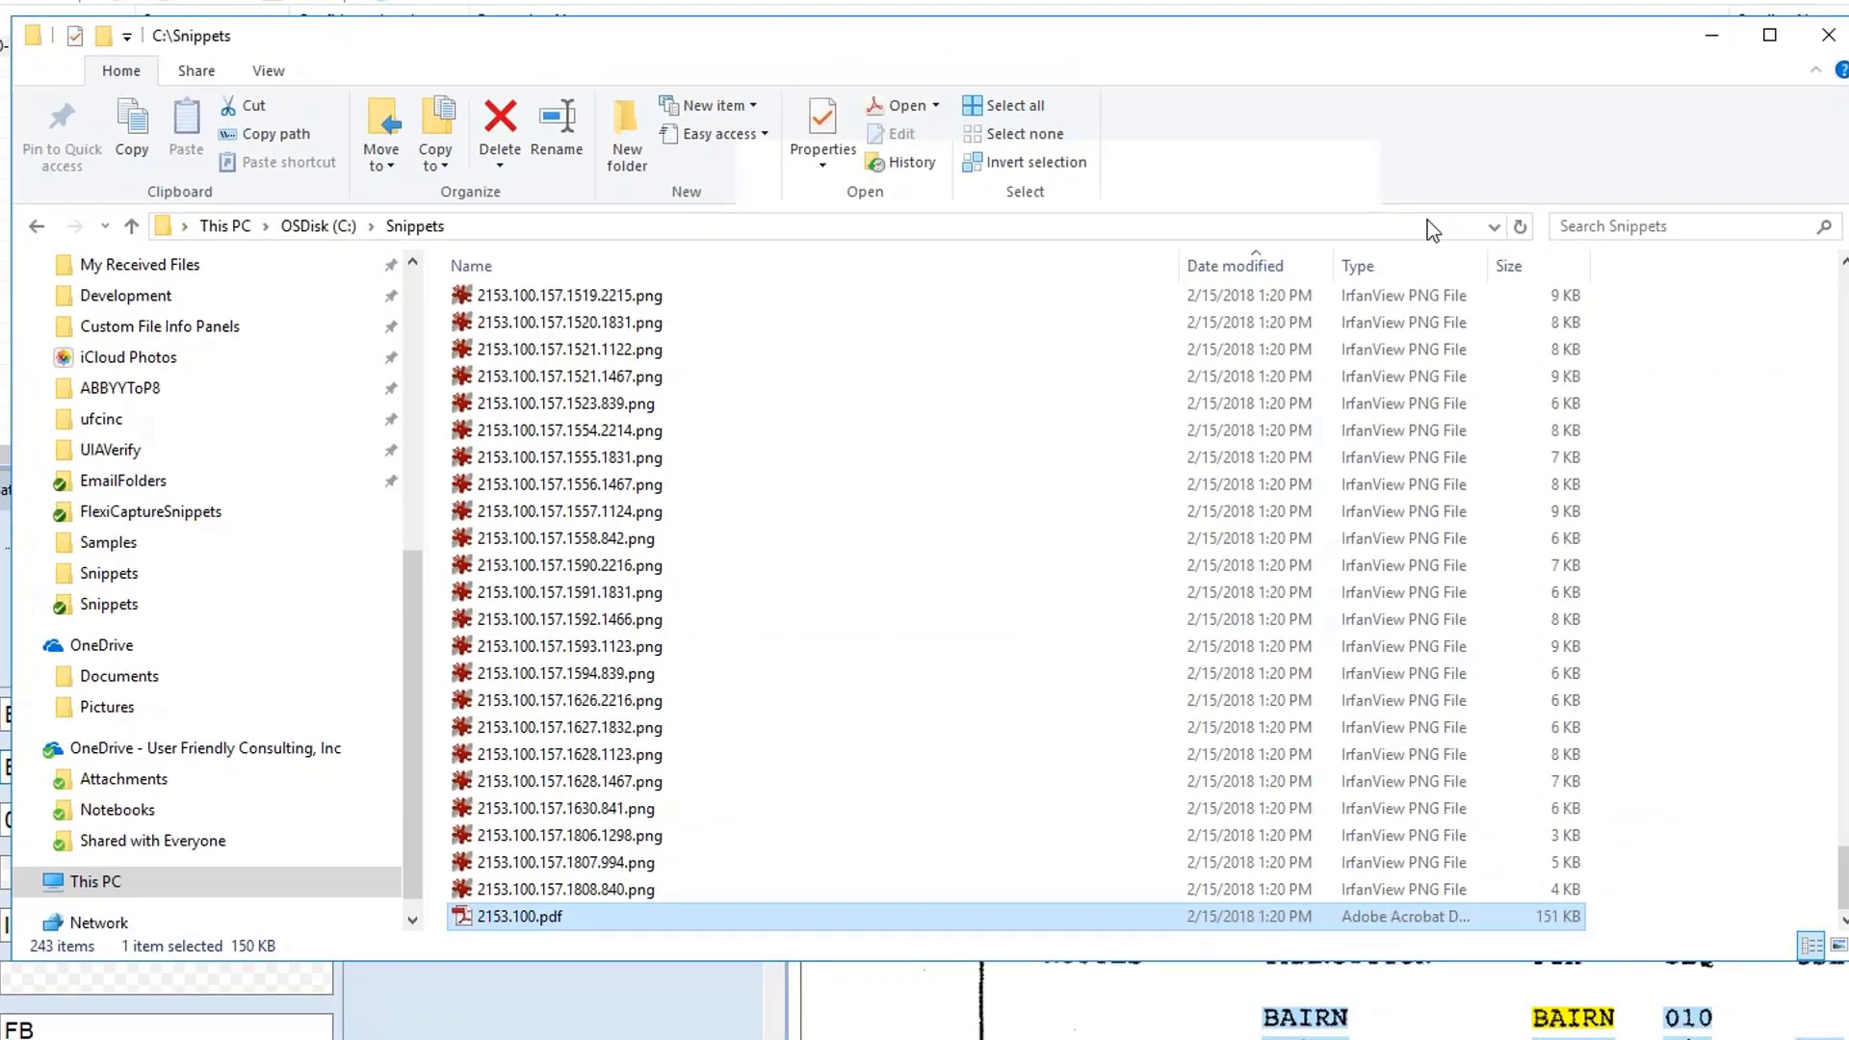
pyautogui.moveTo(1843, 879); pyautogui.dragTo(1843, 304)
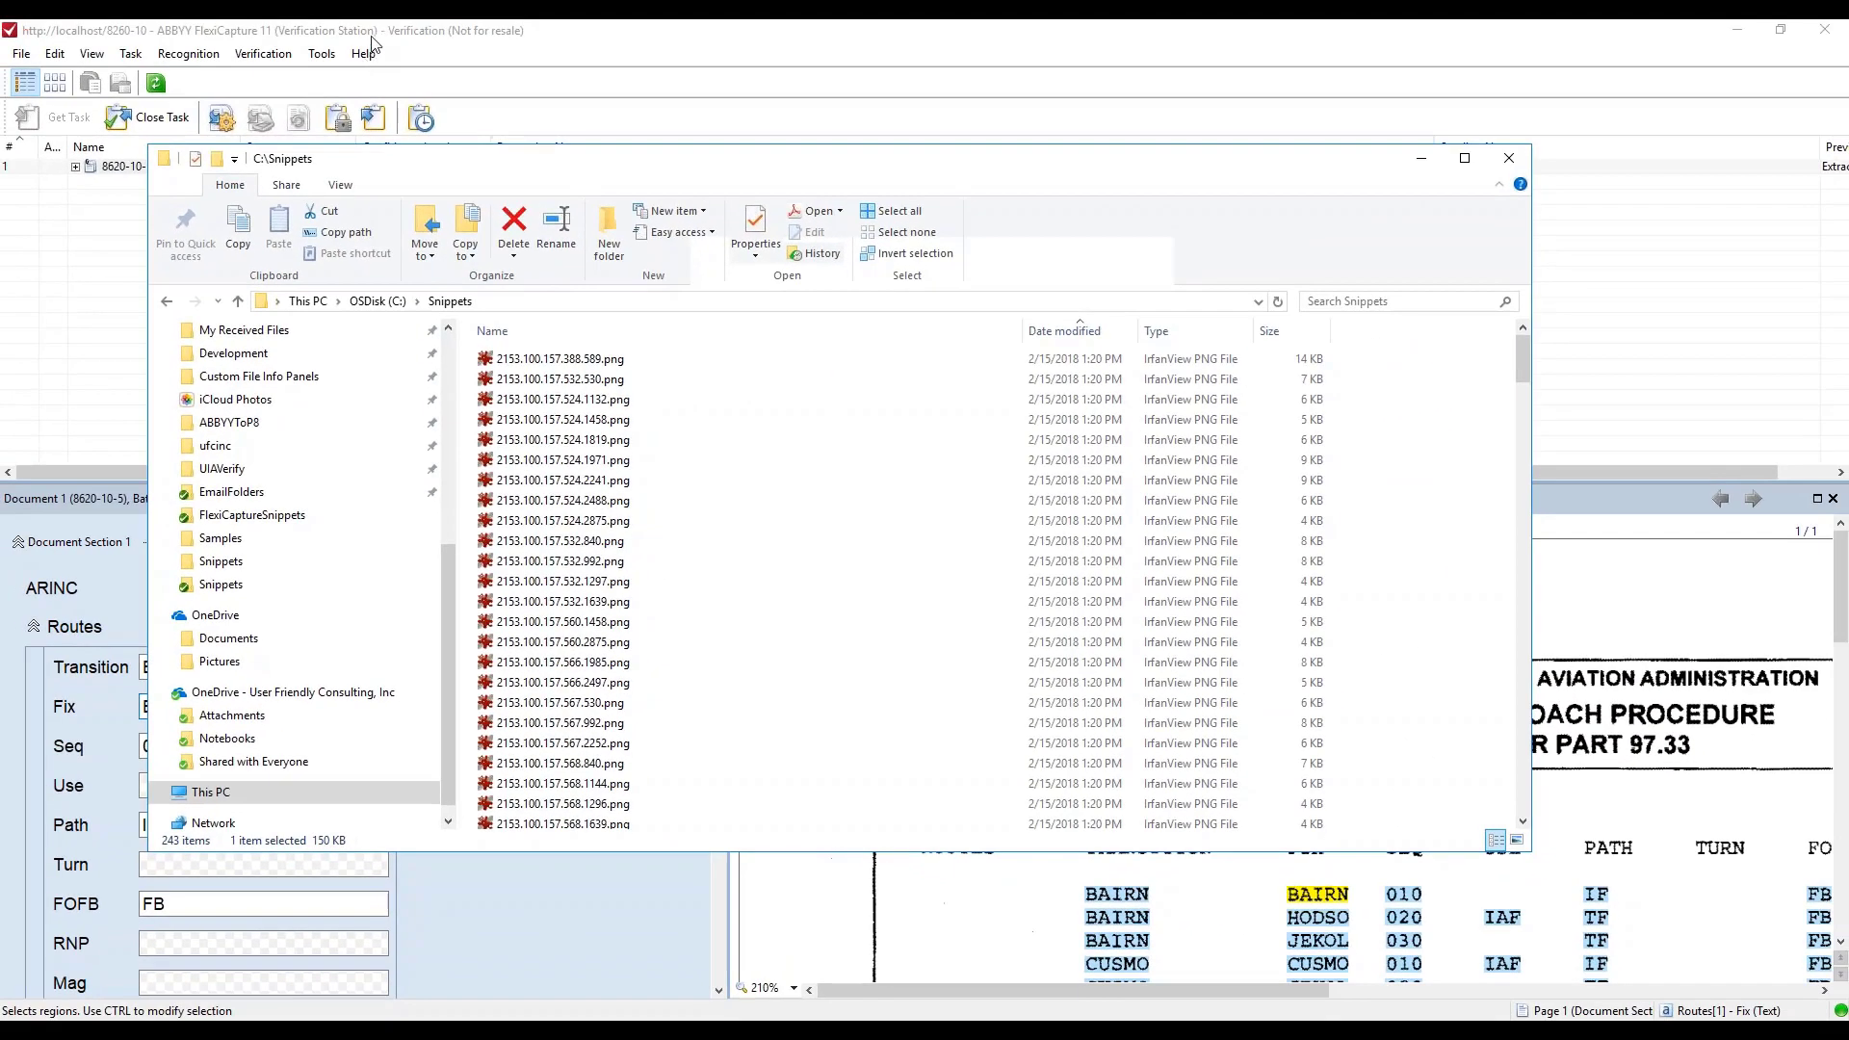
pyautogui.click(372, 38)
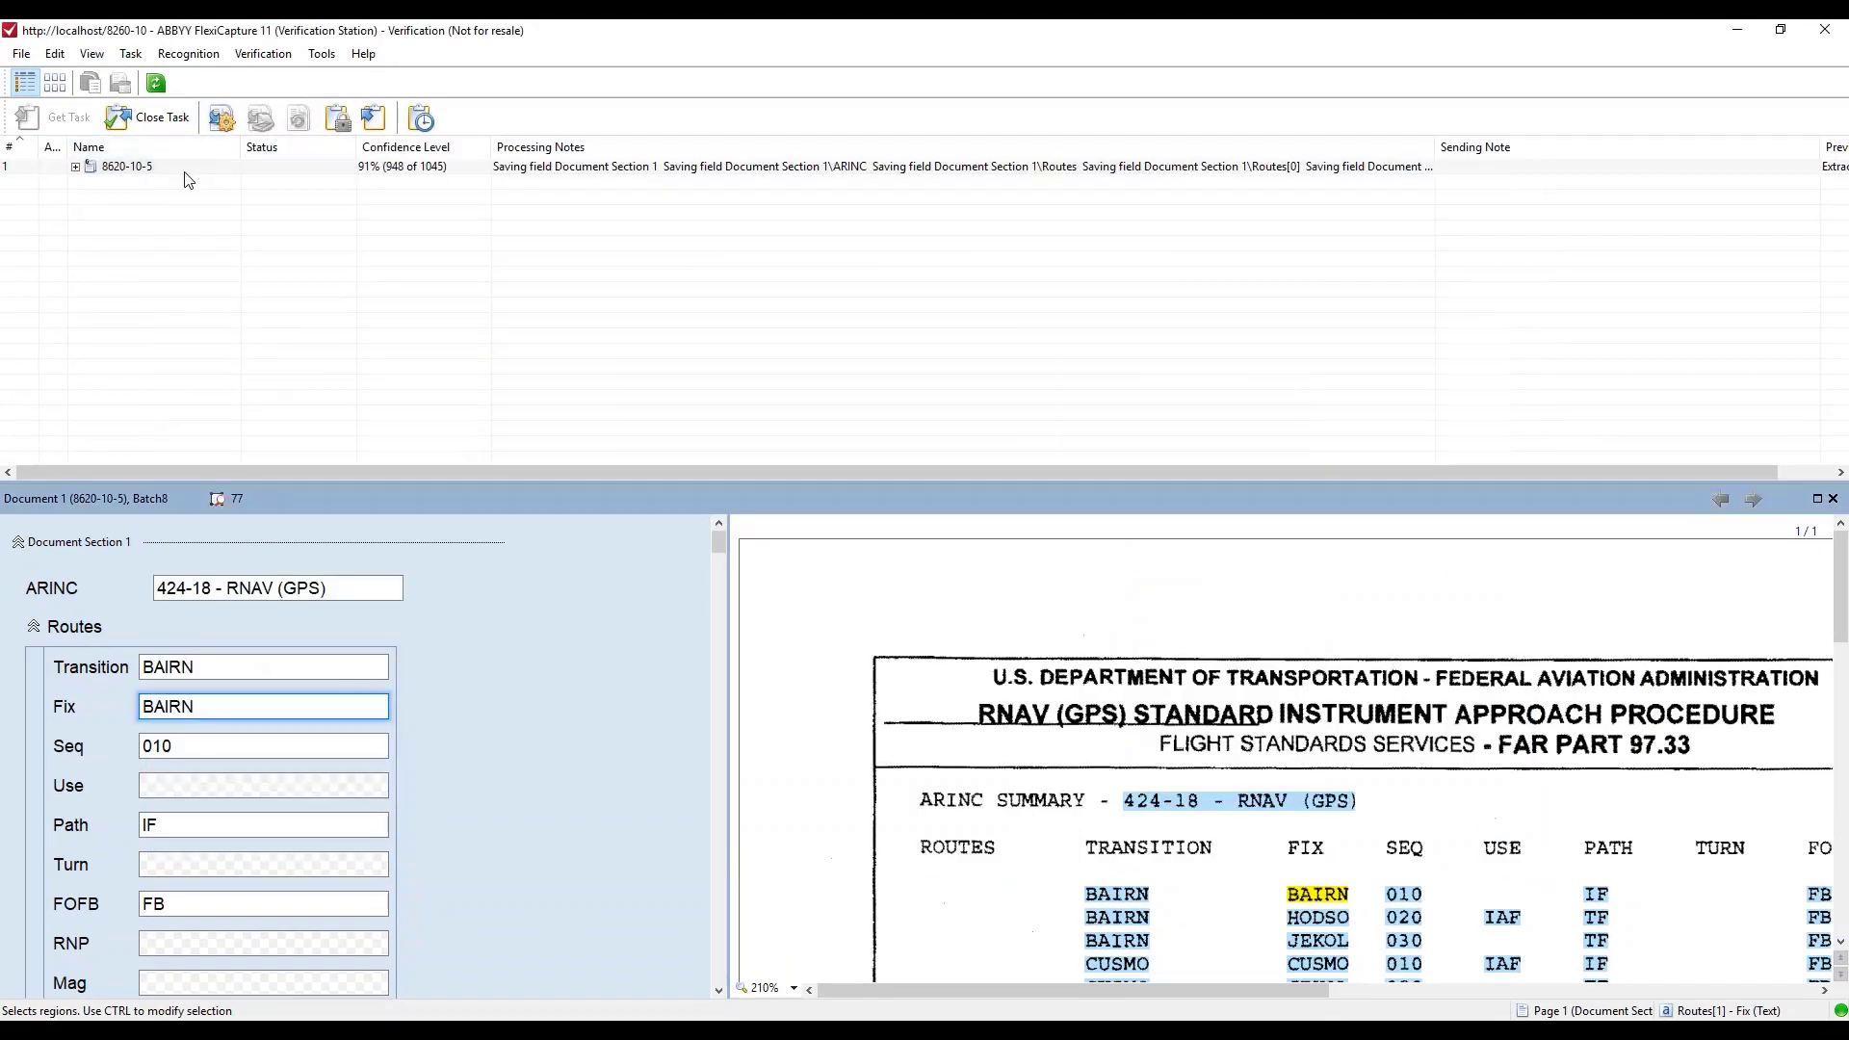
pyautogui.rightClick(125, 168)
pyautogui.click(186, 614)
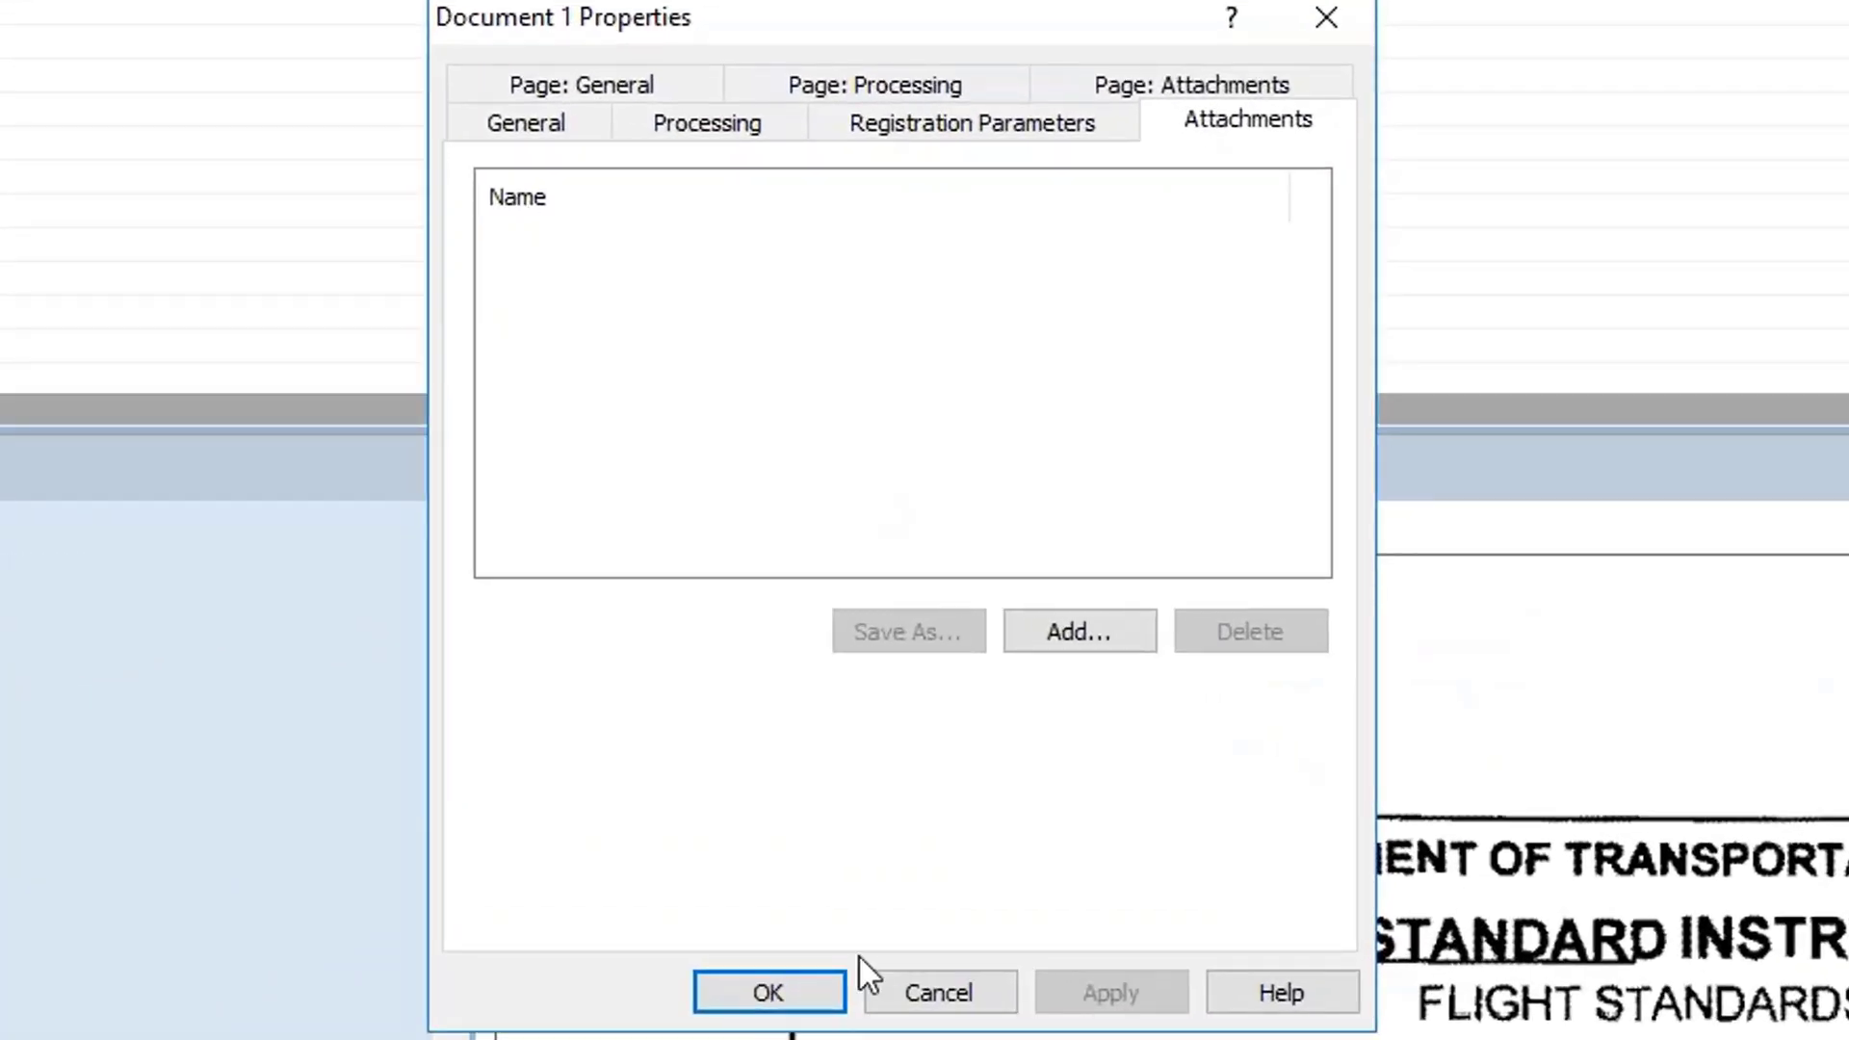
pyautogui.click(947, 990)
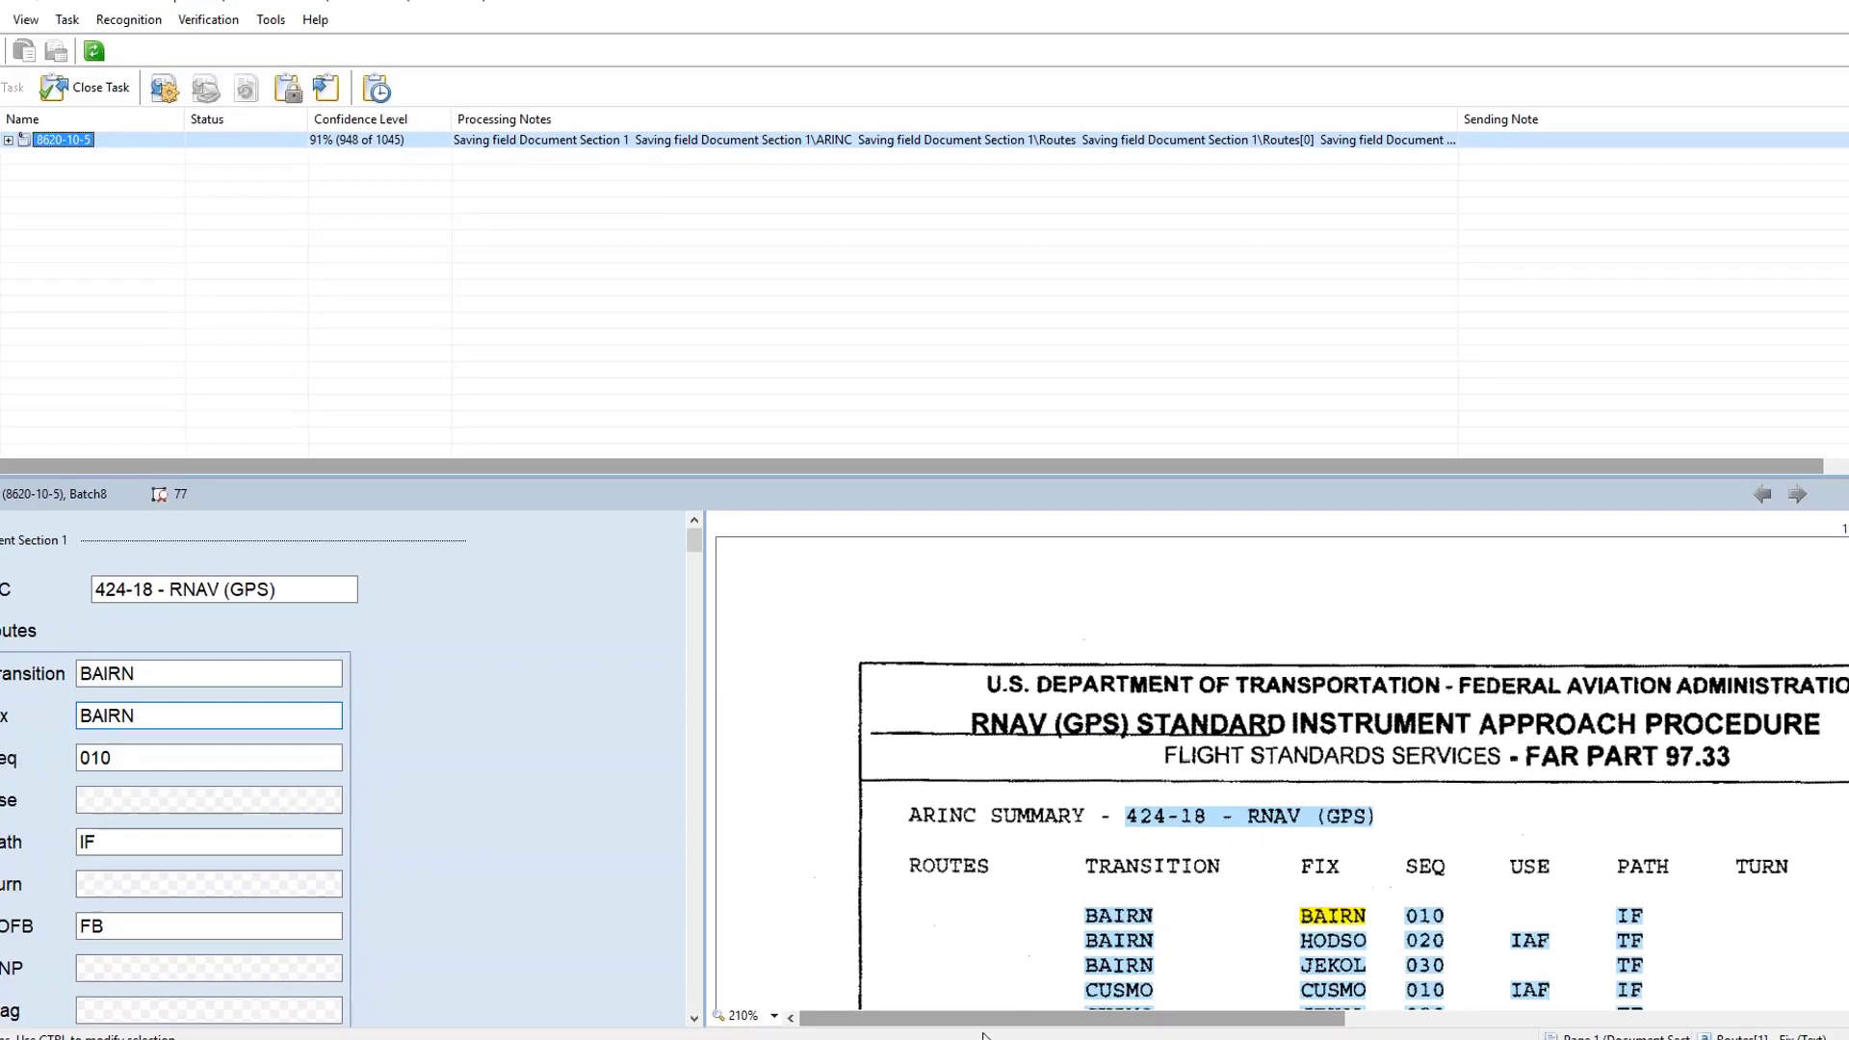
pyautogui.moveTo(1189, 980)
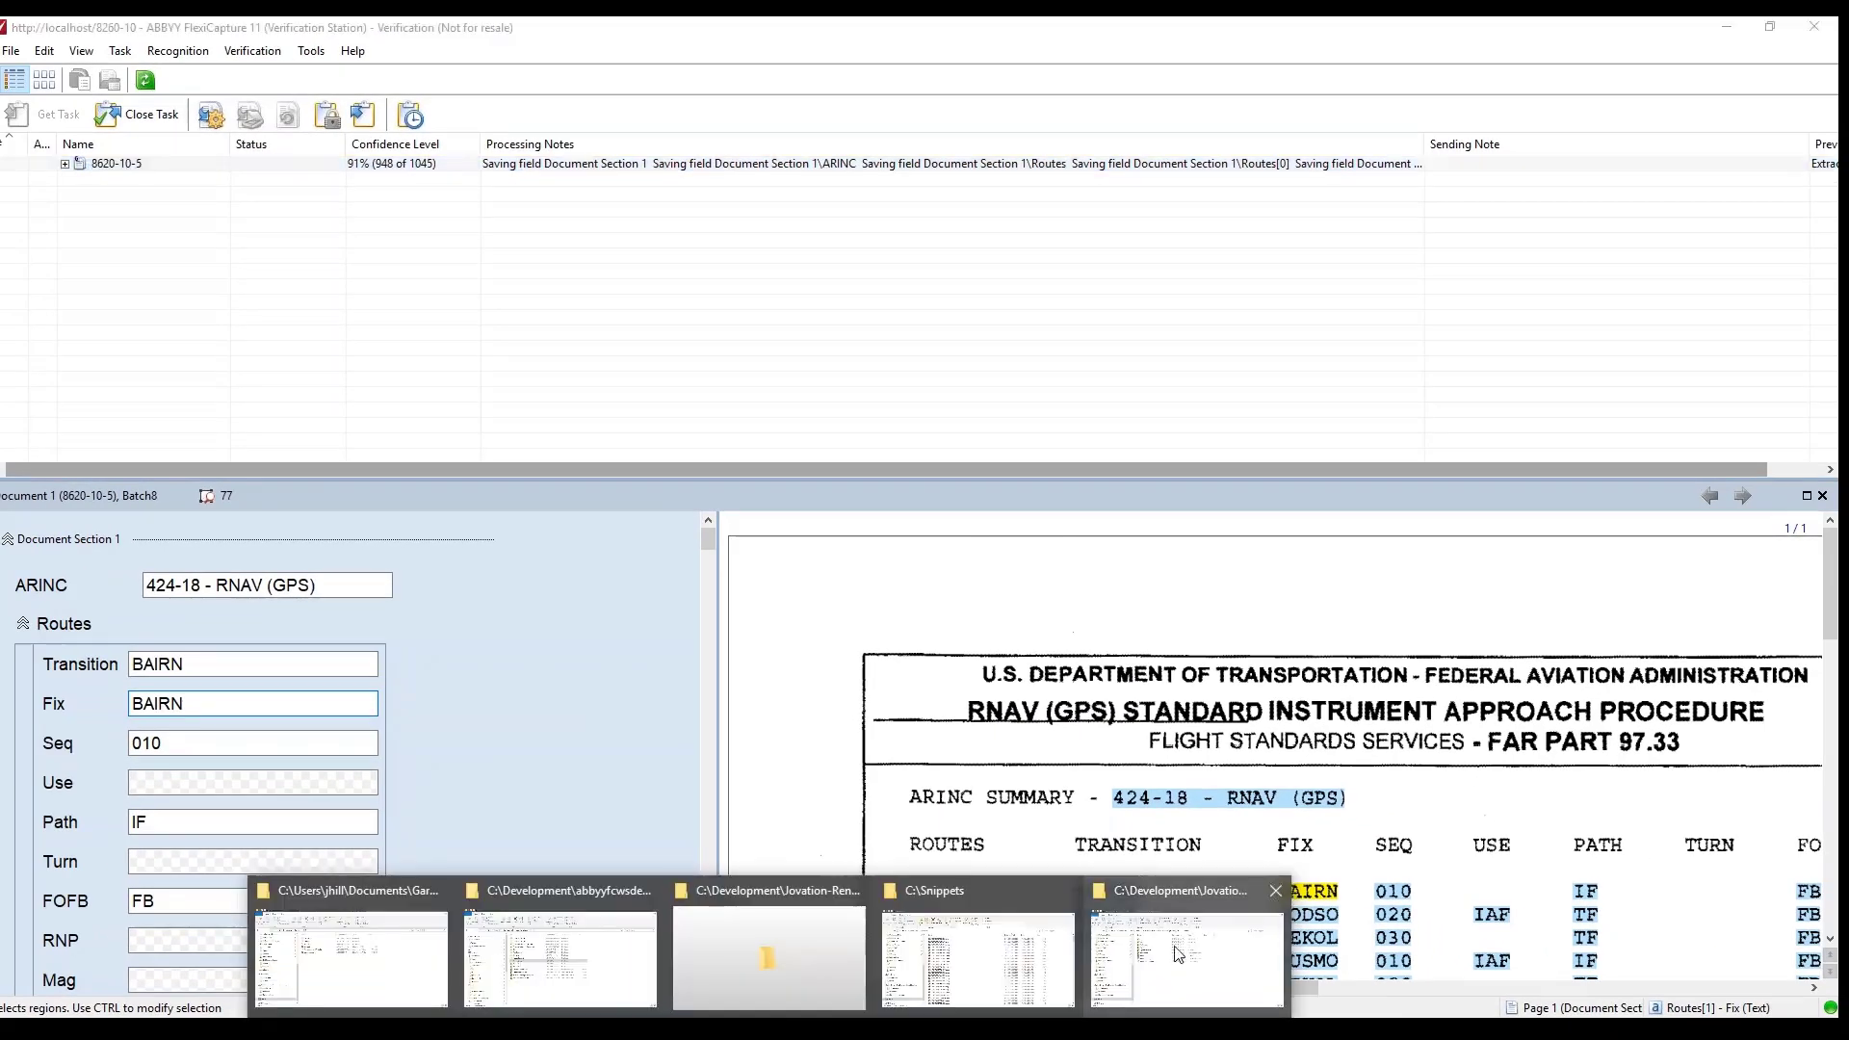
# Open 2153.100.157.388.589.png full-screen to see the boxed 424-18 - RNAV (GPS) value.
pyautogui.click(977, 958)
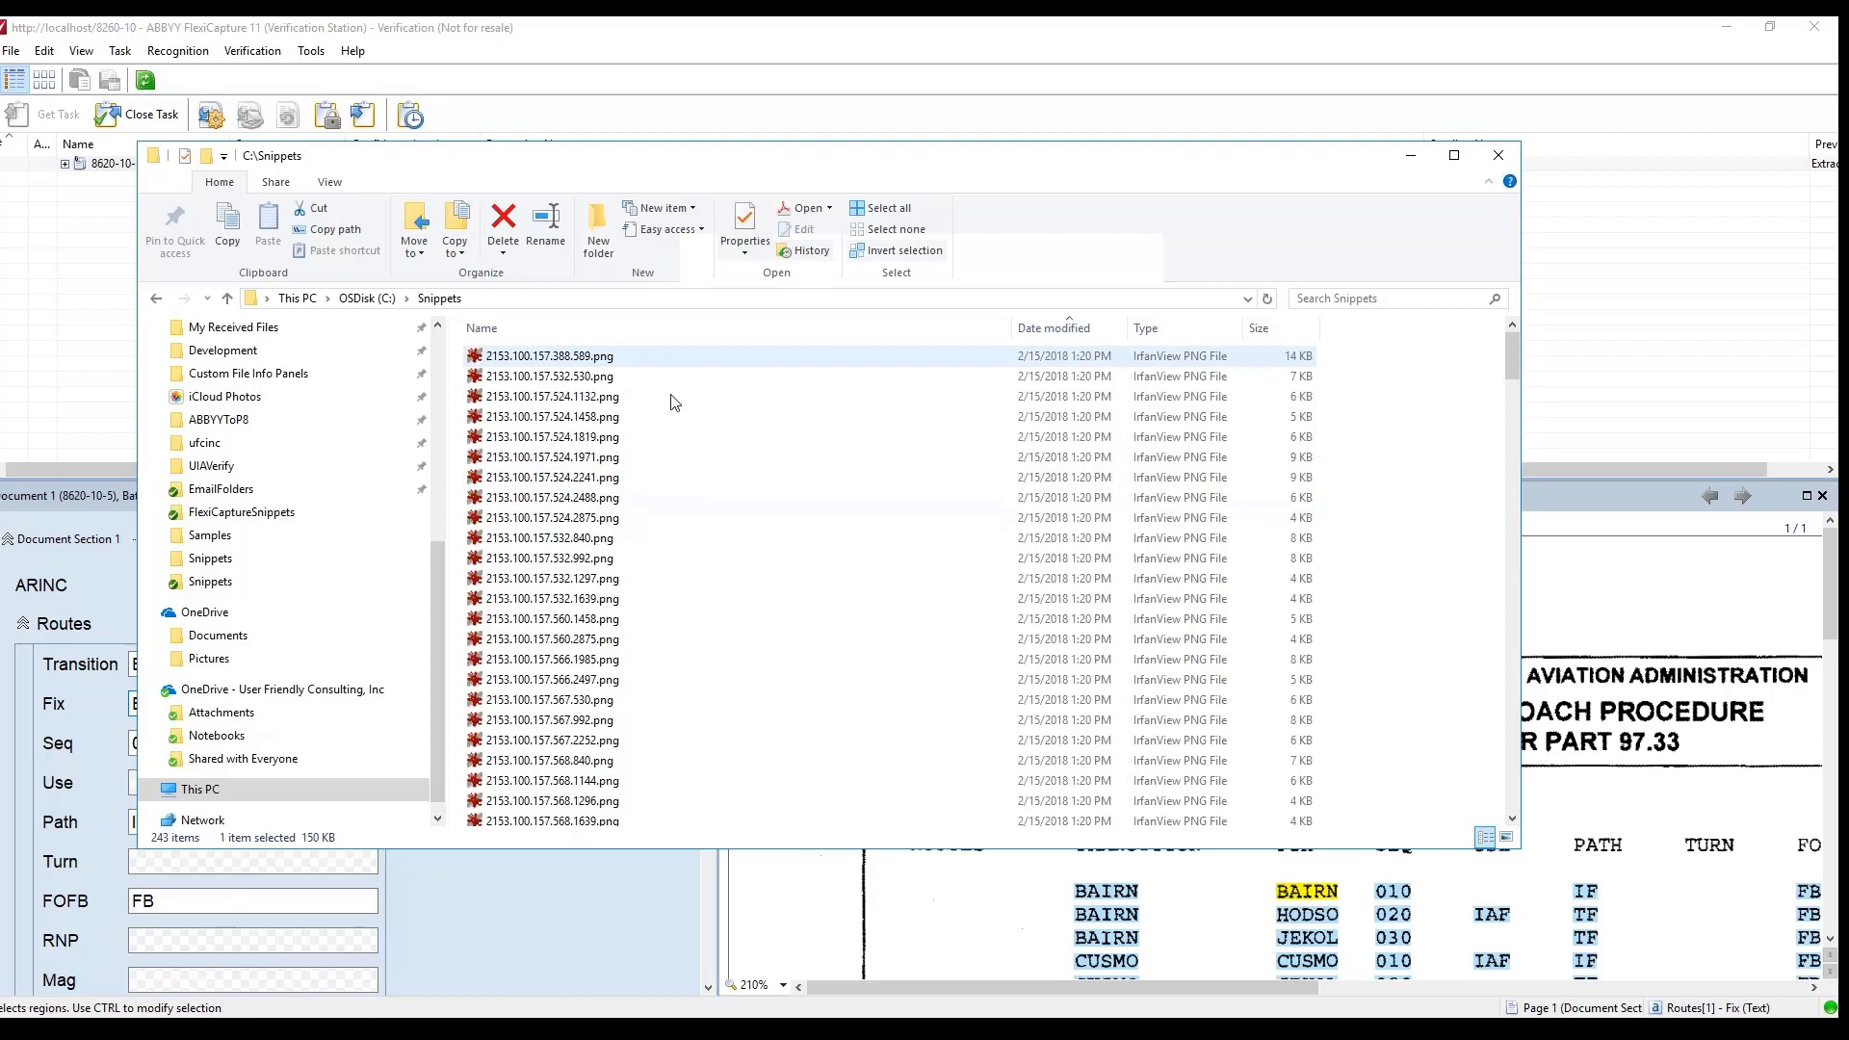
pyautogui.click(511, 358)
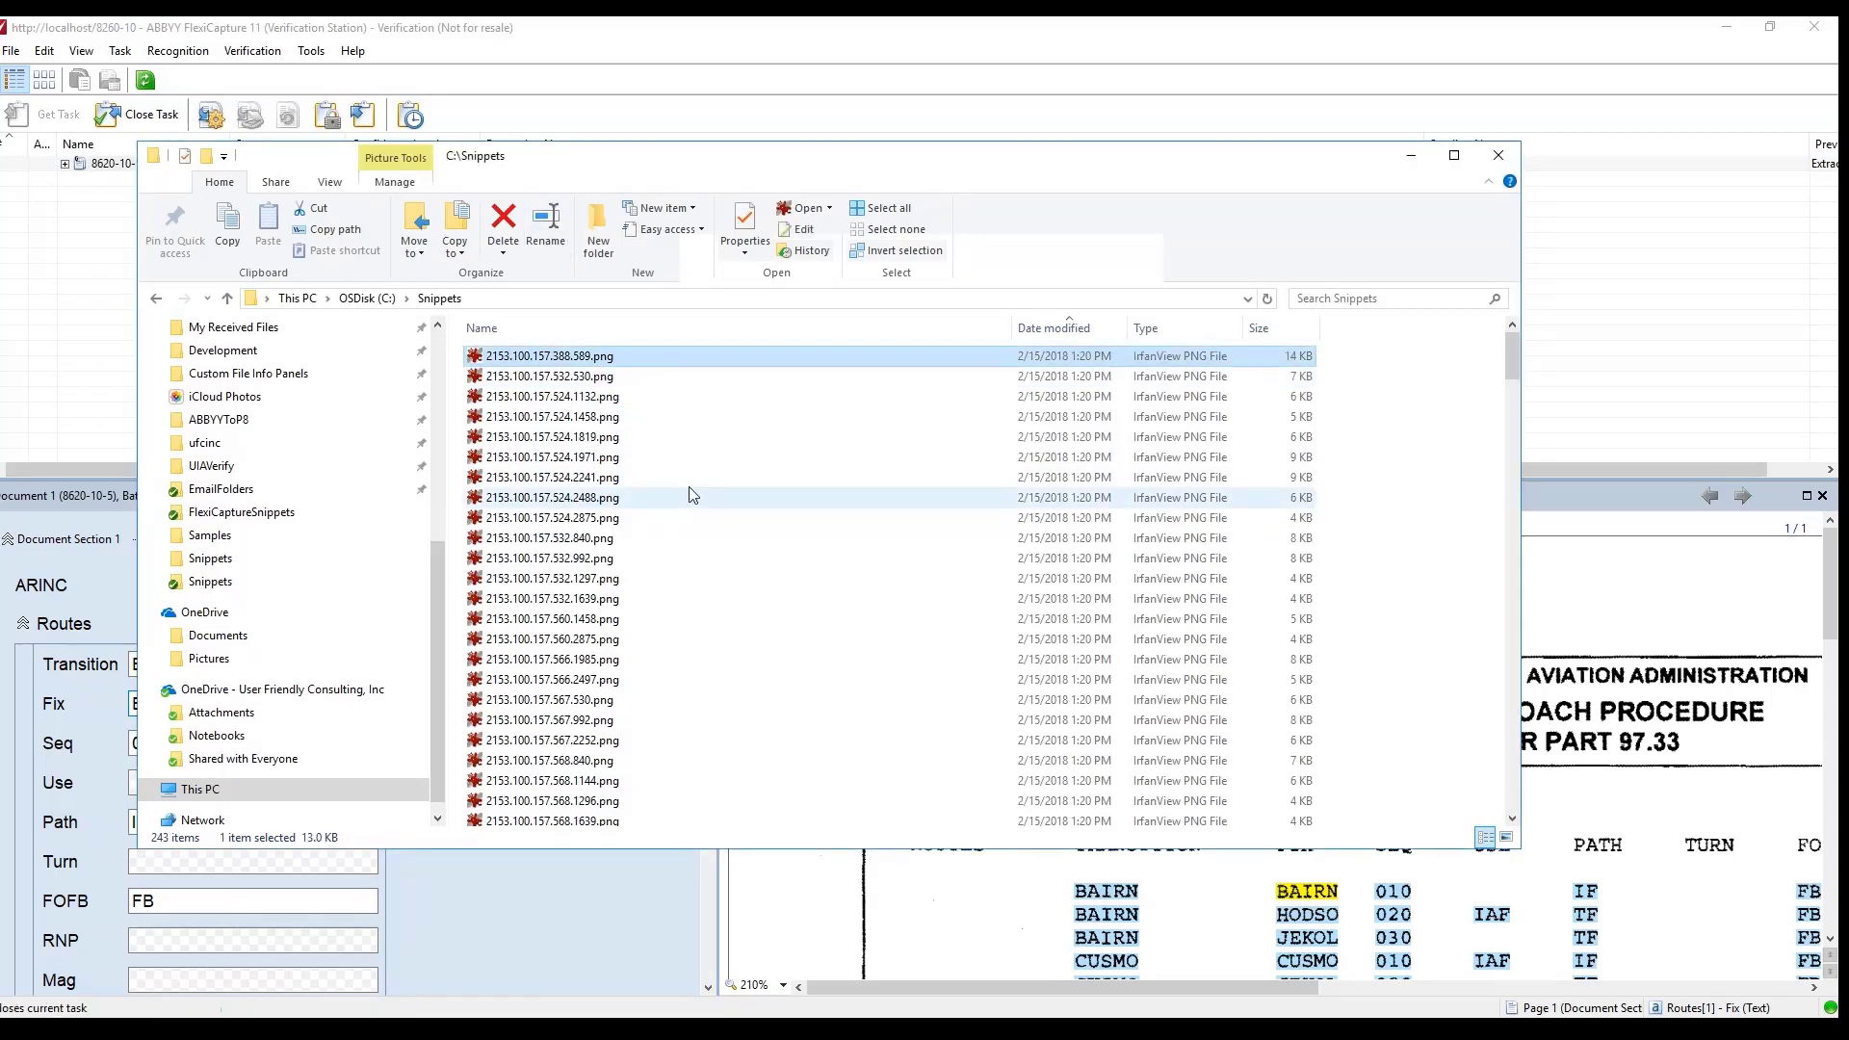
pyautogui.click(570, 358)
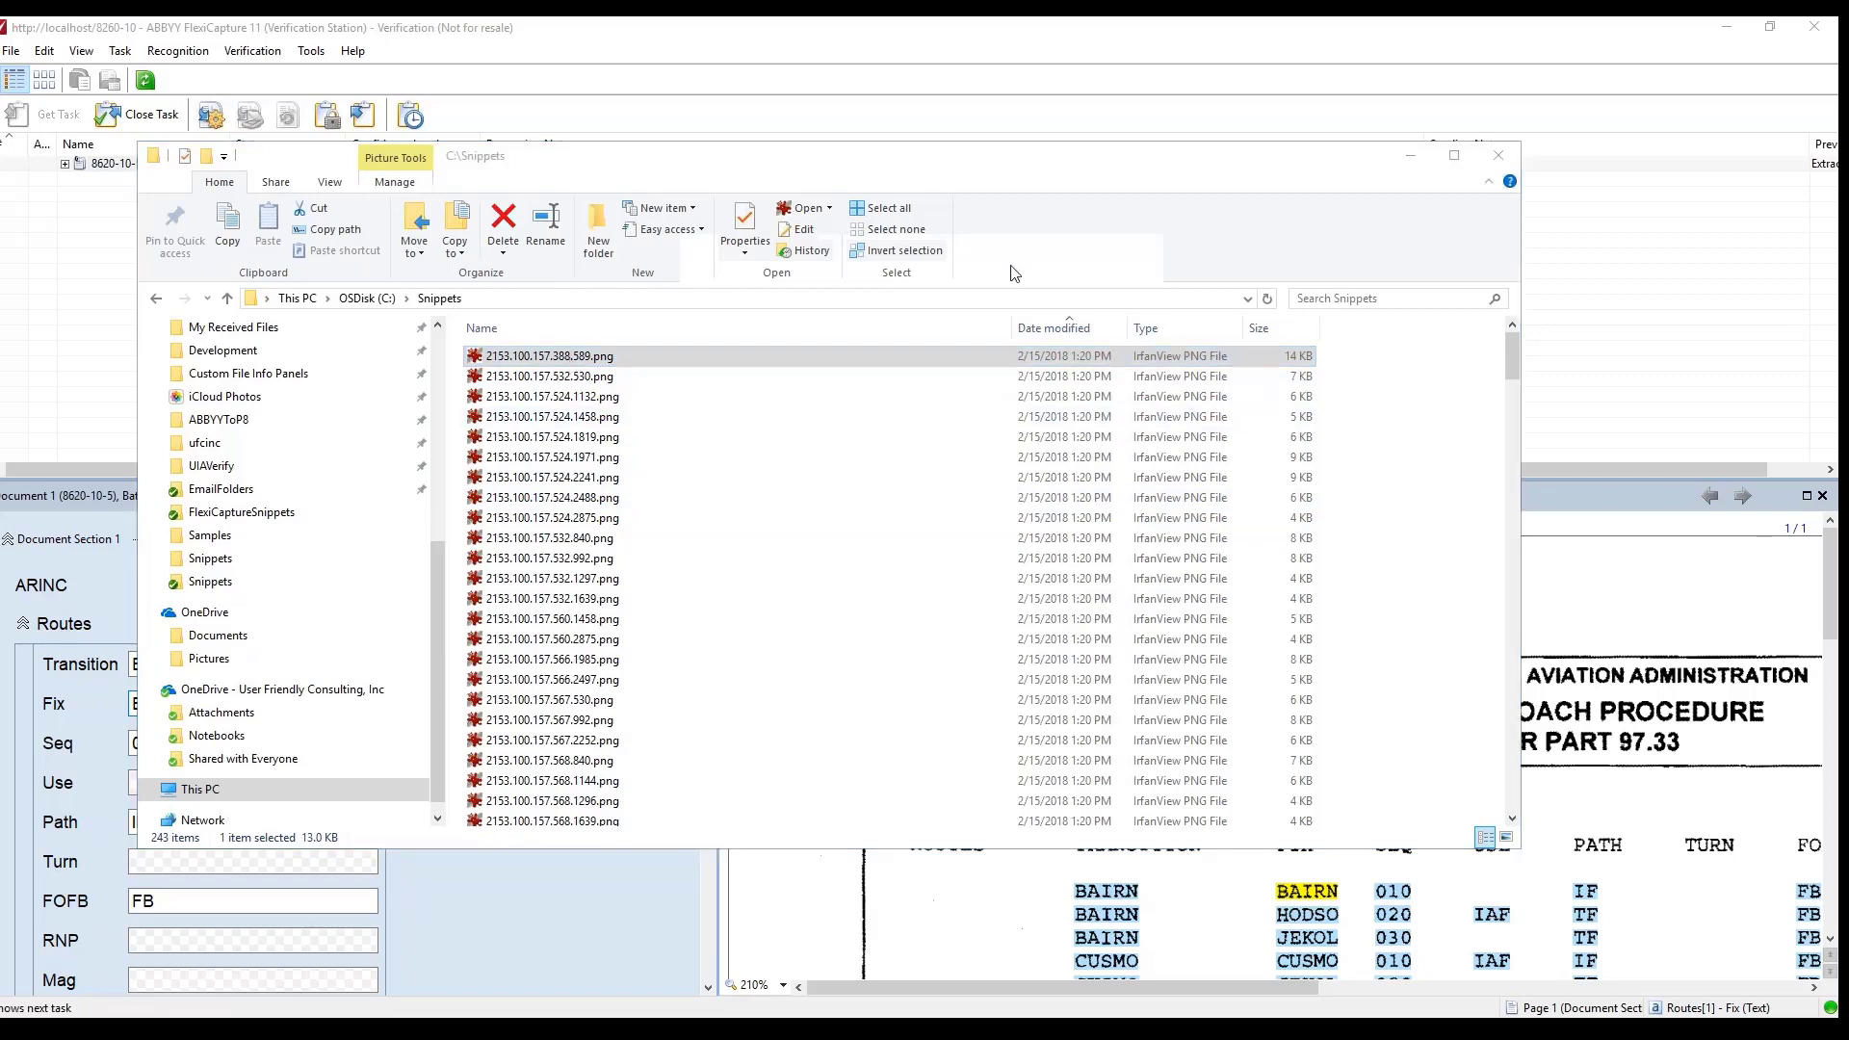
pyautogui.click(1175, 61)
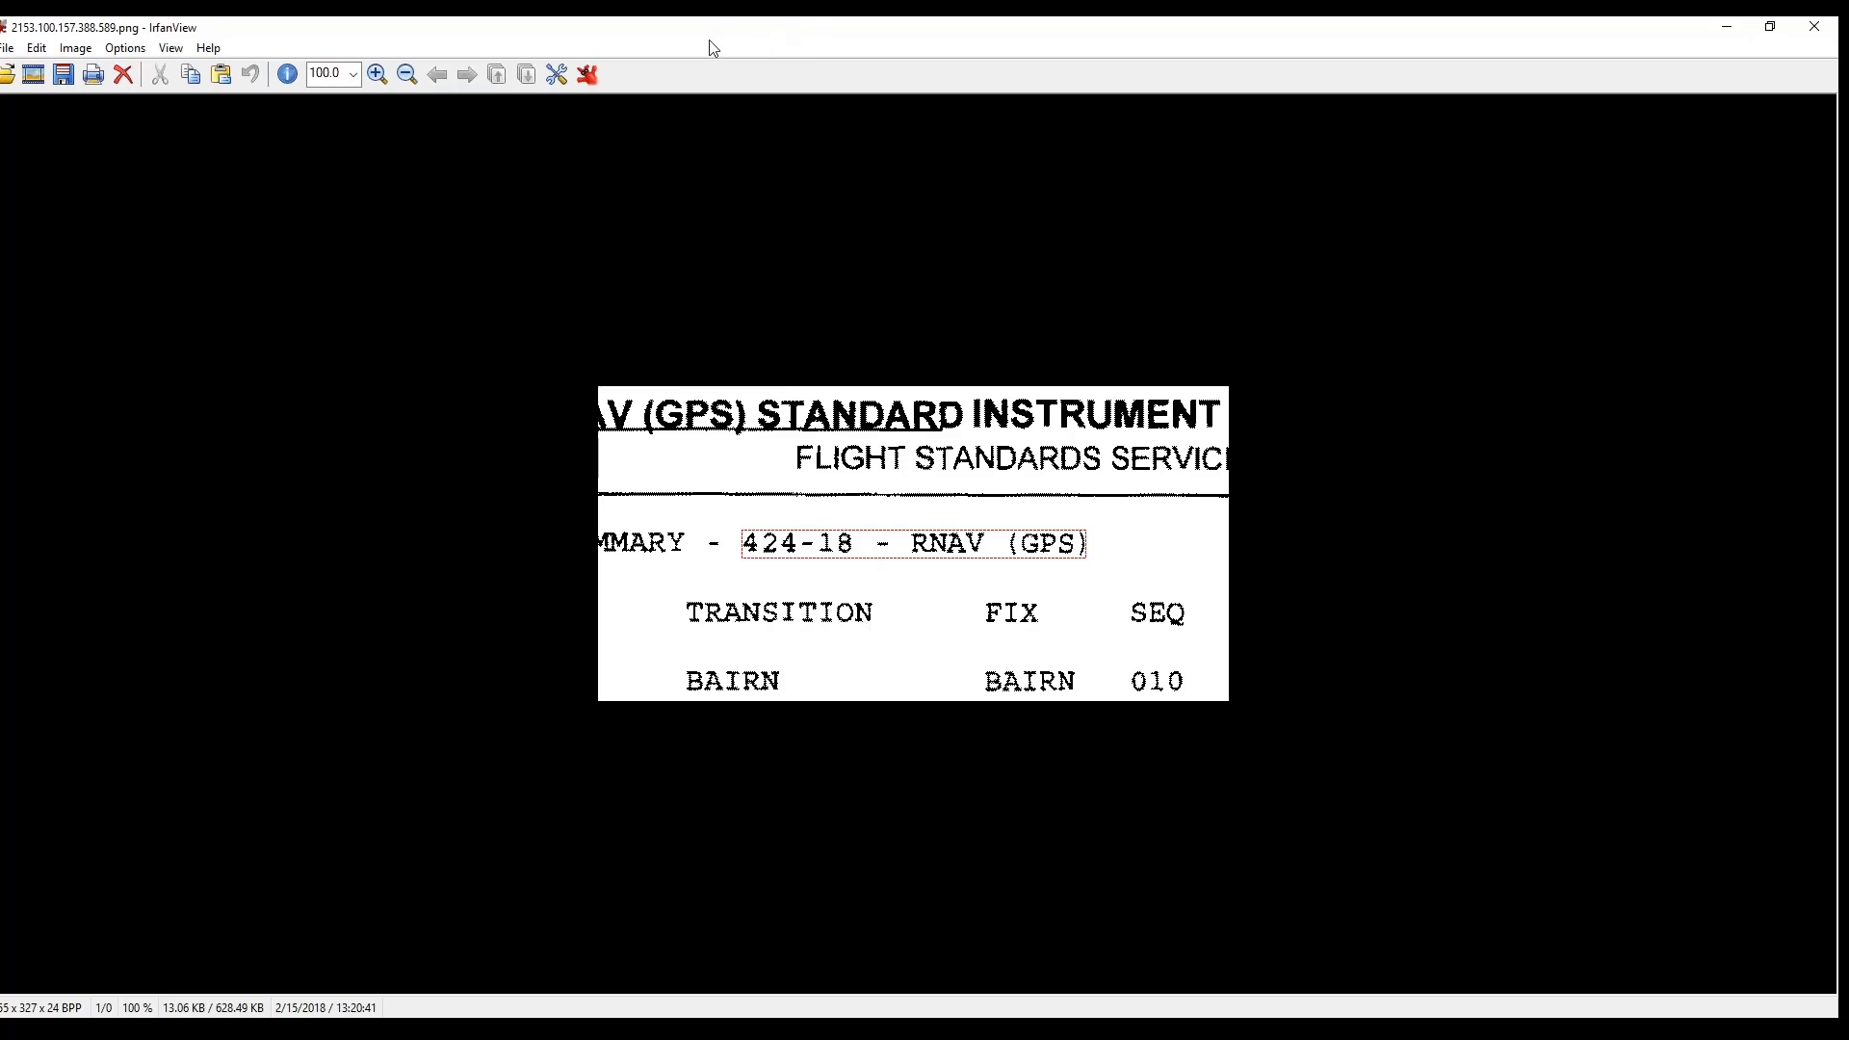
# Open 2153.100.157.532.530.png, enlarge the viewer and zoom in on the dashed-boxed BAIRN.
pyautogui.press('Escape')
pyautogui.click(599, 379)
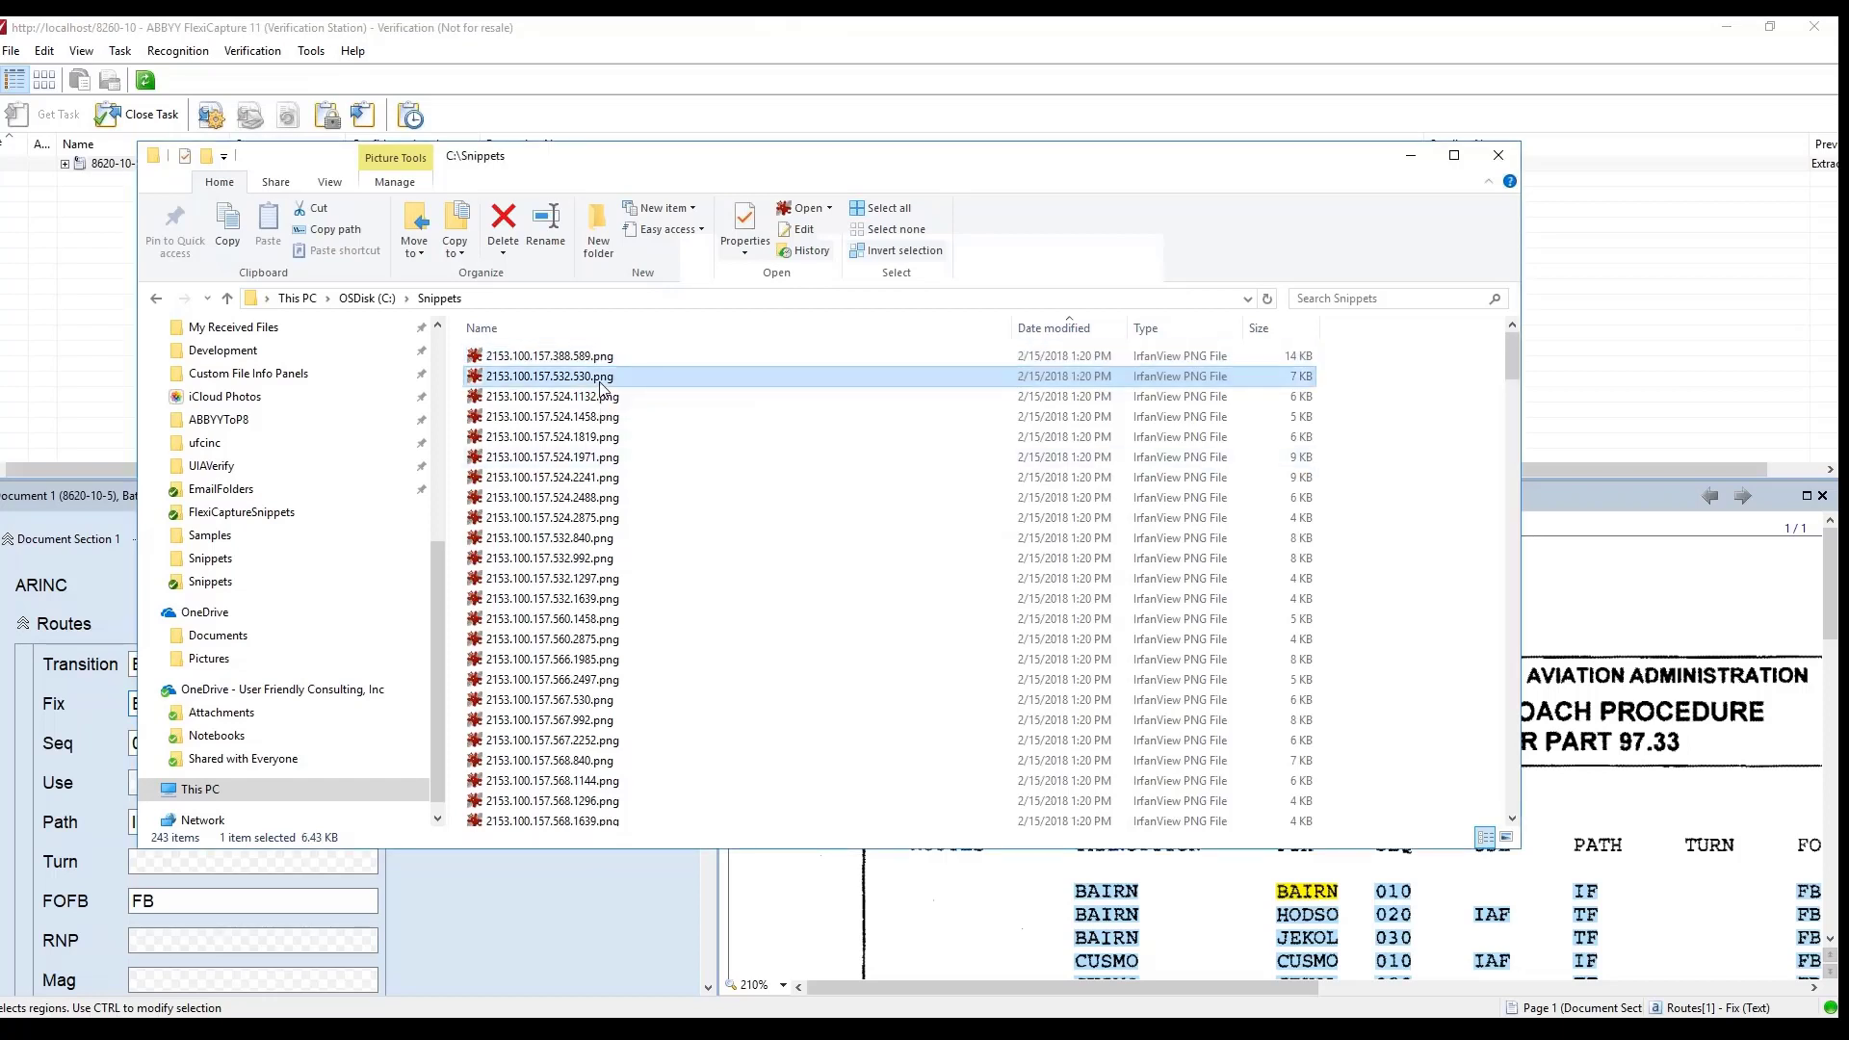
pyautogui.doubleClick(599, 381)
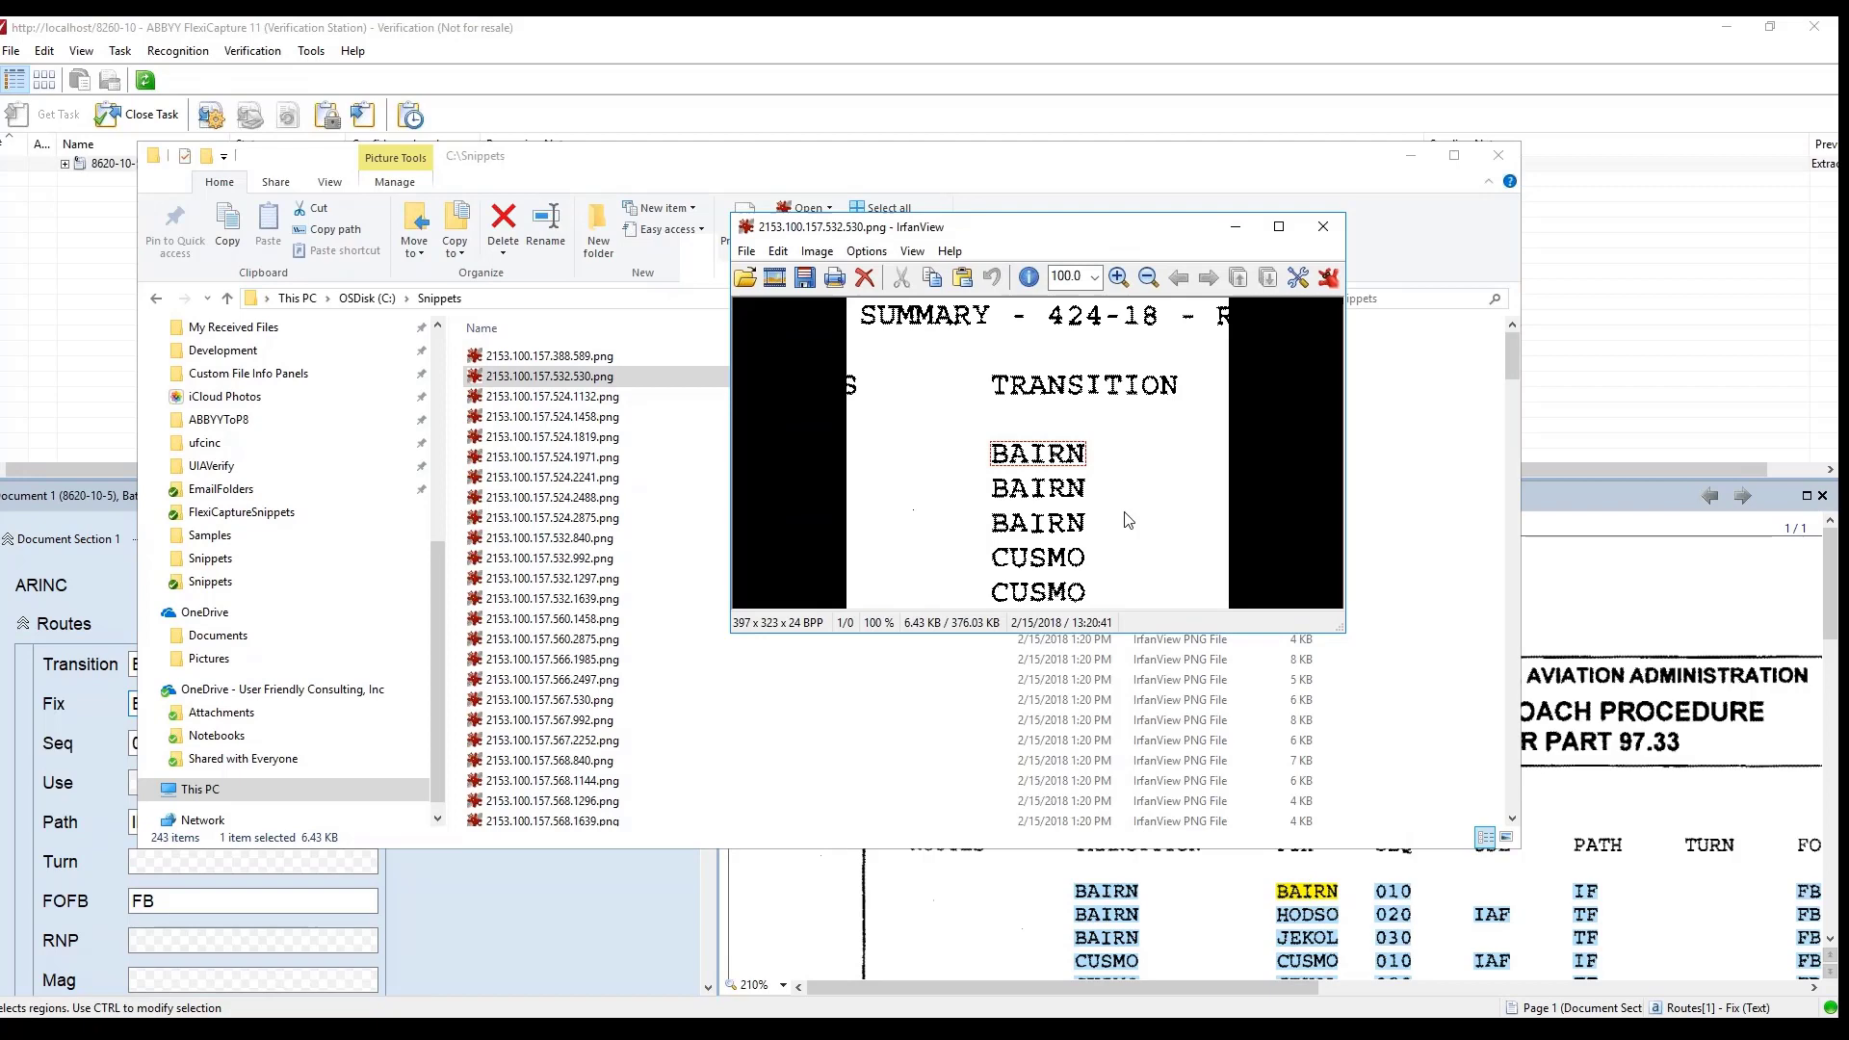
pyautogui.moveTo(1341, 628); pyautogui.dragTo(1473, 773)
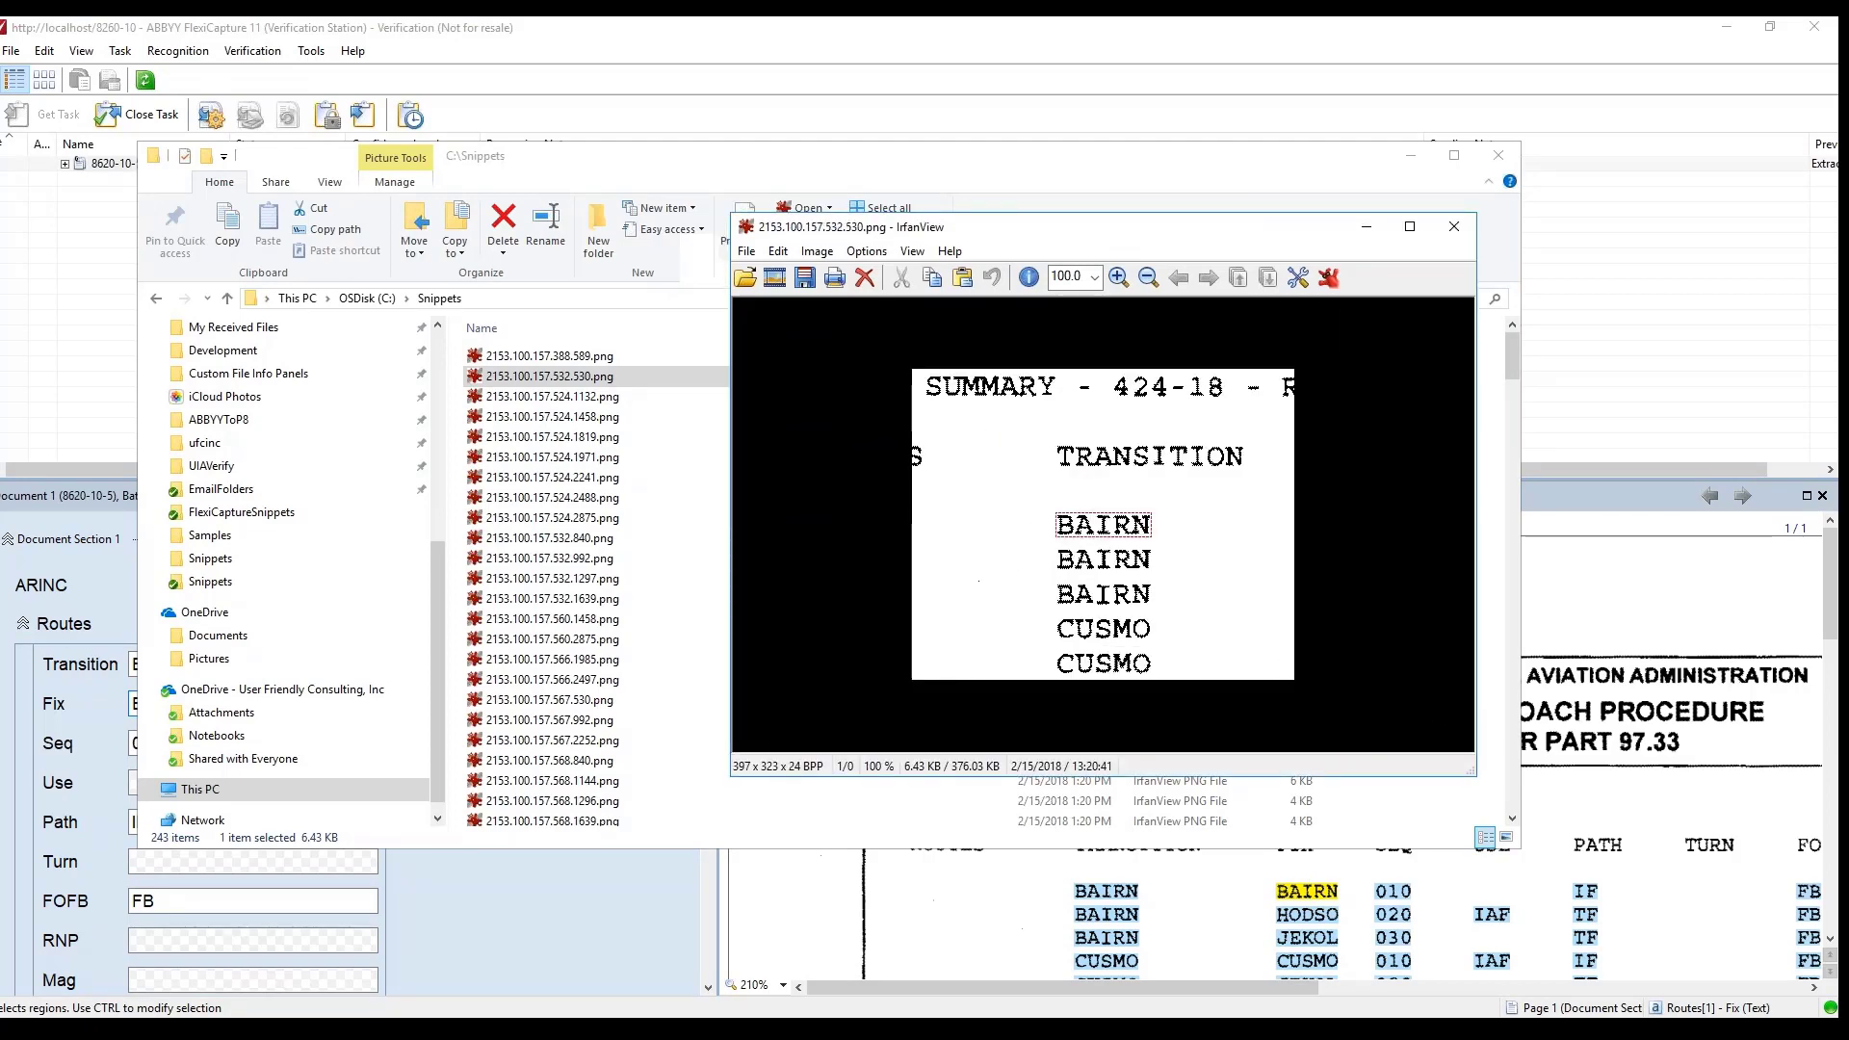
pyautogui.scroll(1, 995, 510)
pyautogui.scroll(4, 995, 510)
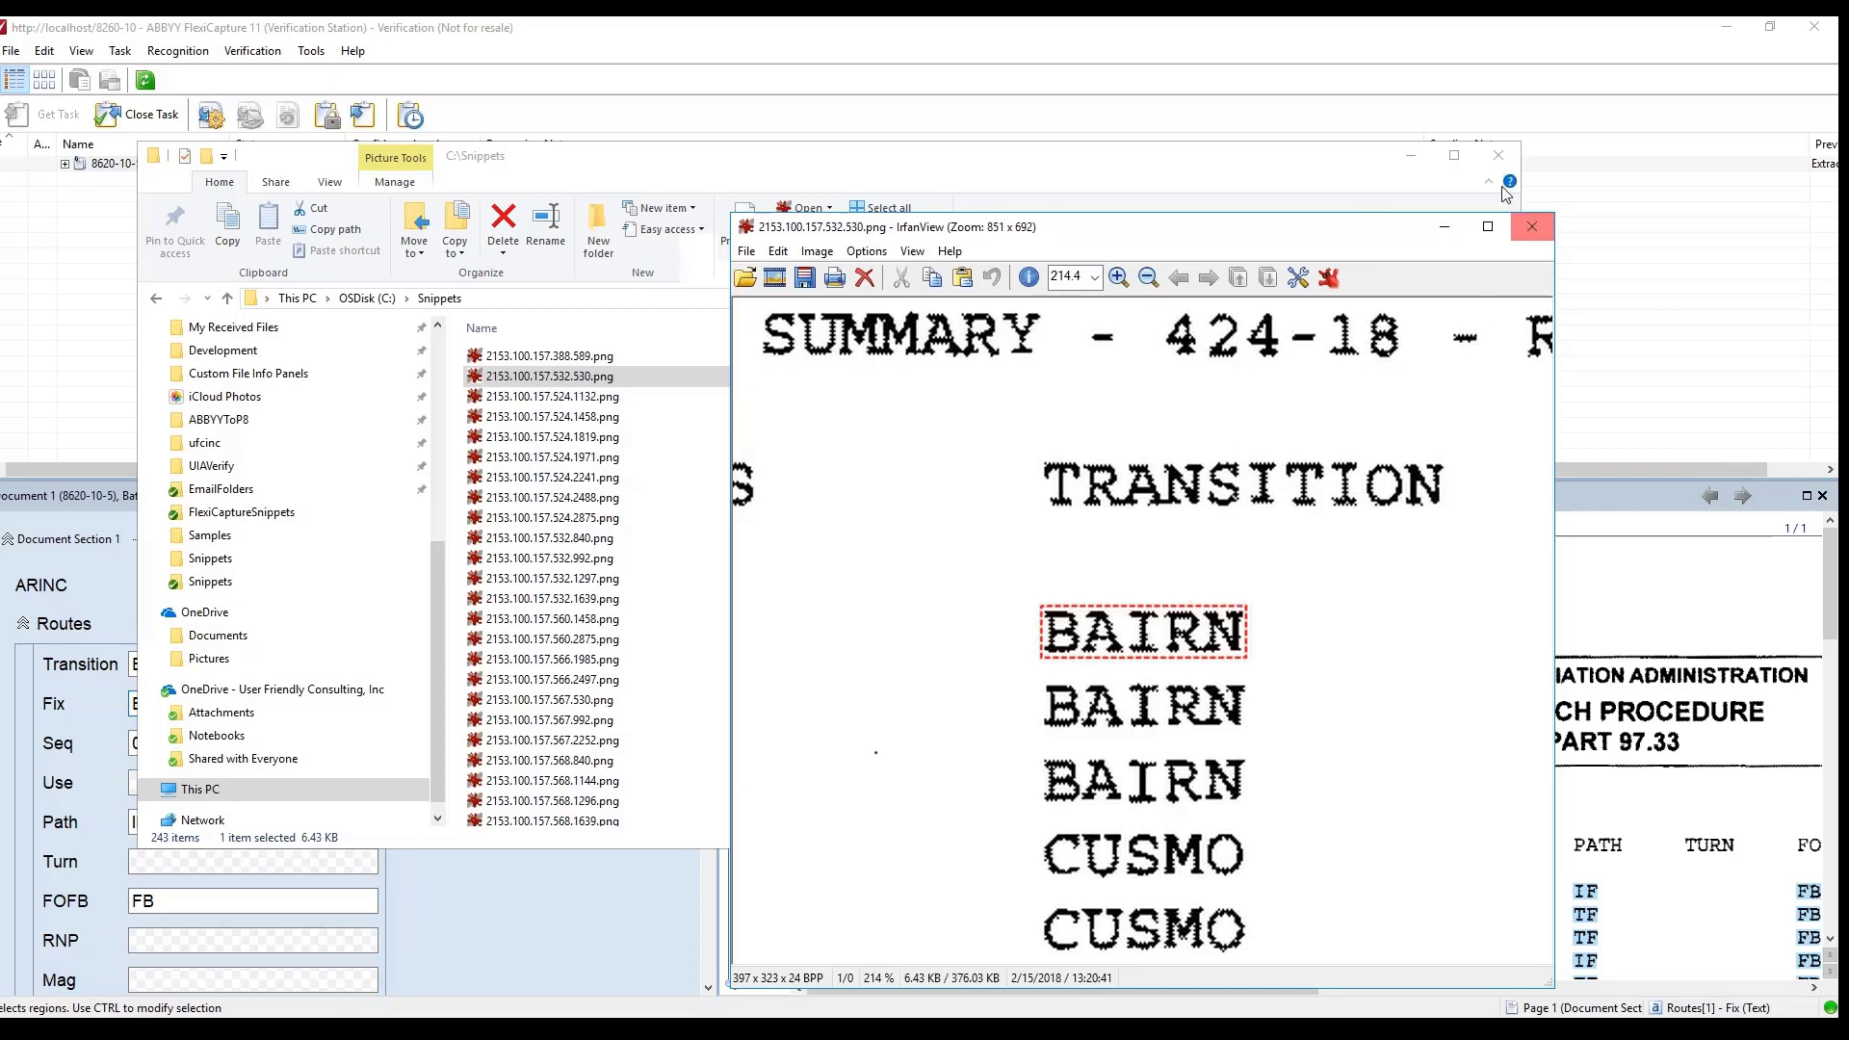
# Close the viewer, scroll to the end of the Snippets folder and open 2153.100.pdf.
pyautogui.click(1532, 227)
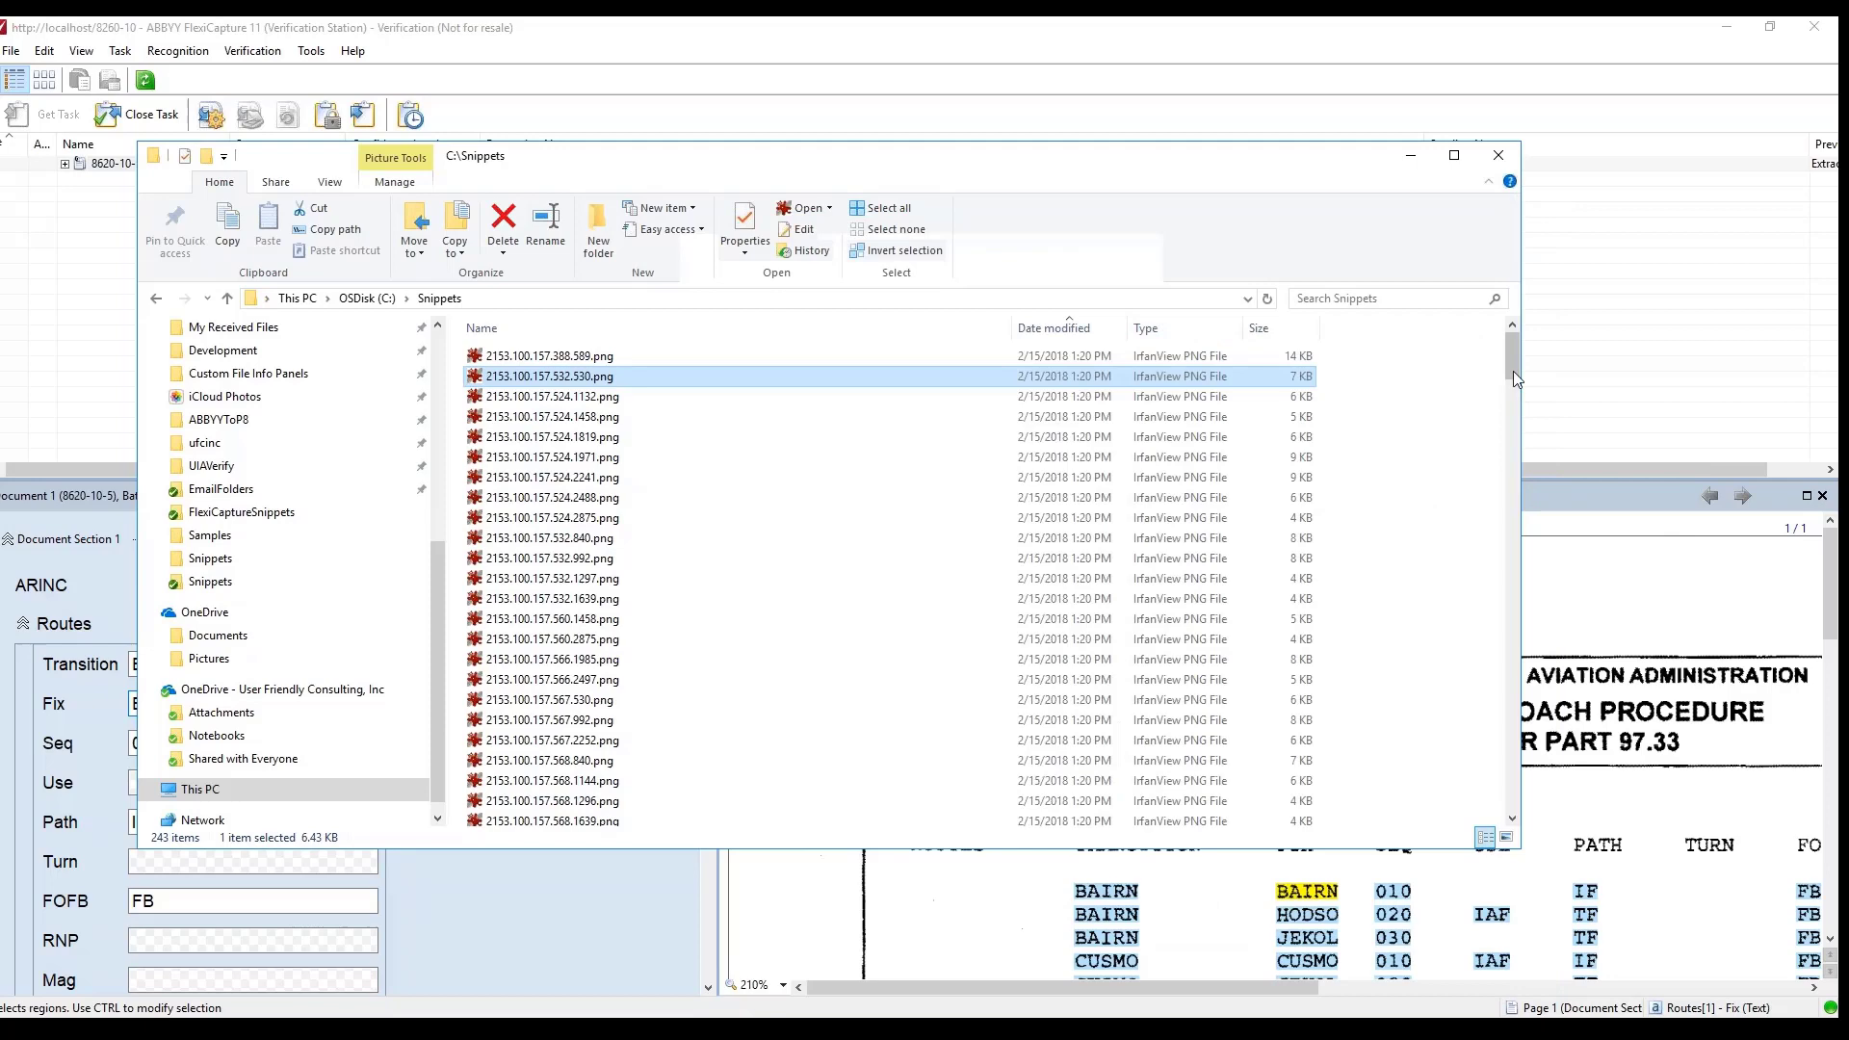
pyautogui.moveTo(1510, 370); pyautogui.dragTo(1508, 819)
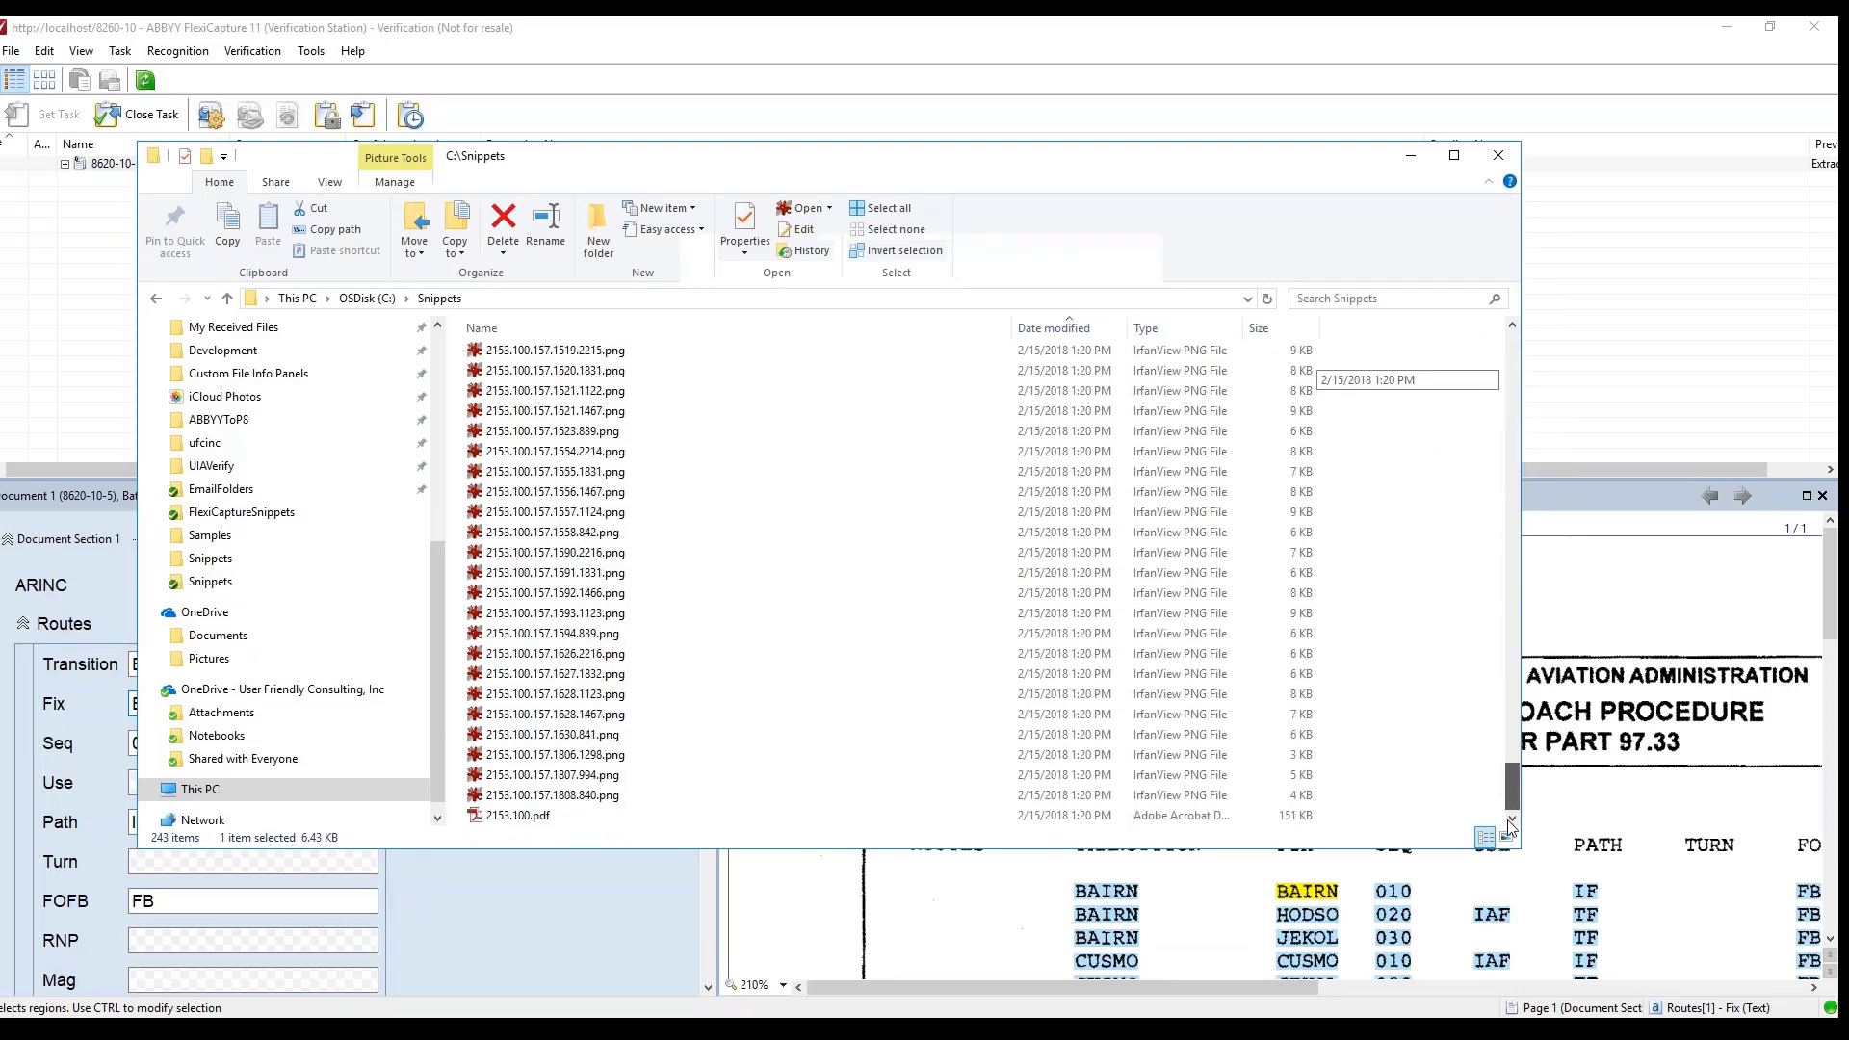
pyautogui.click(681, 165)
pyautogui.moveTo(681, 165); pyautogui.dragTo(697, 155)
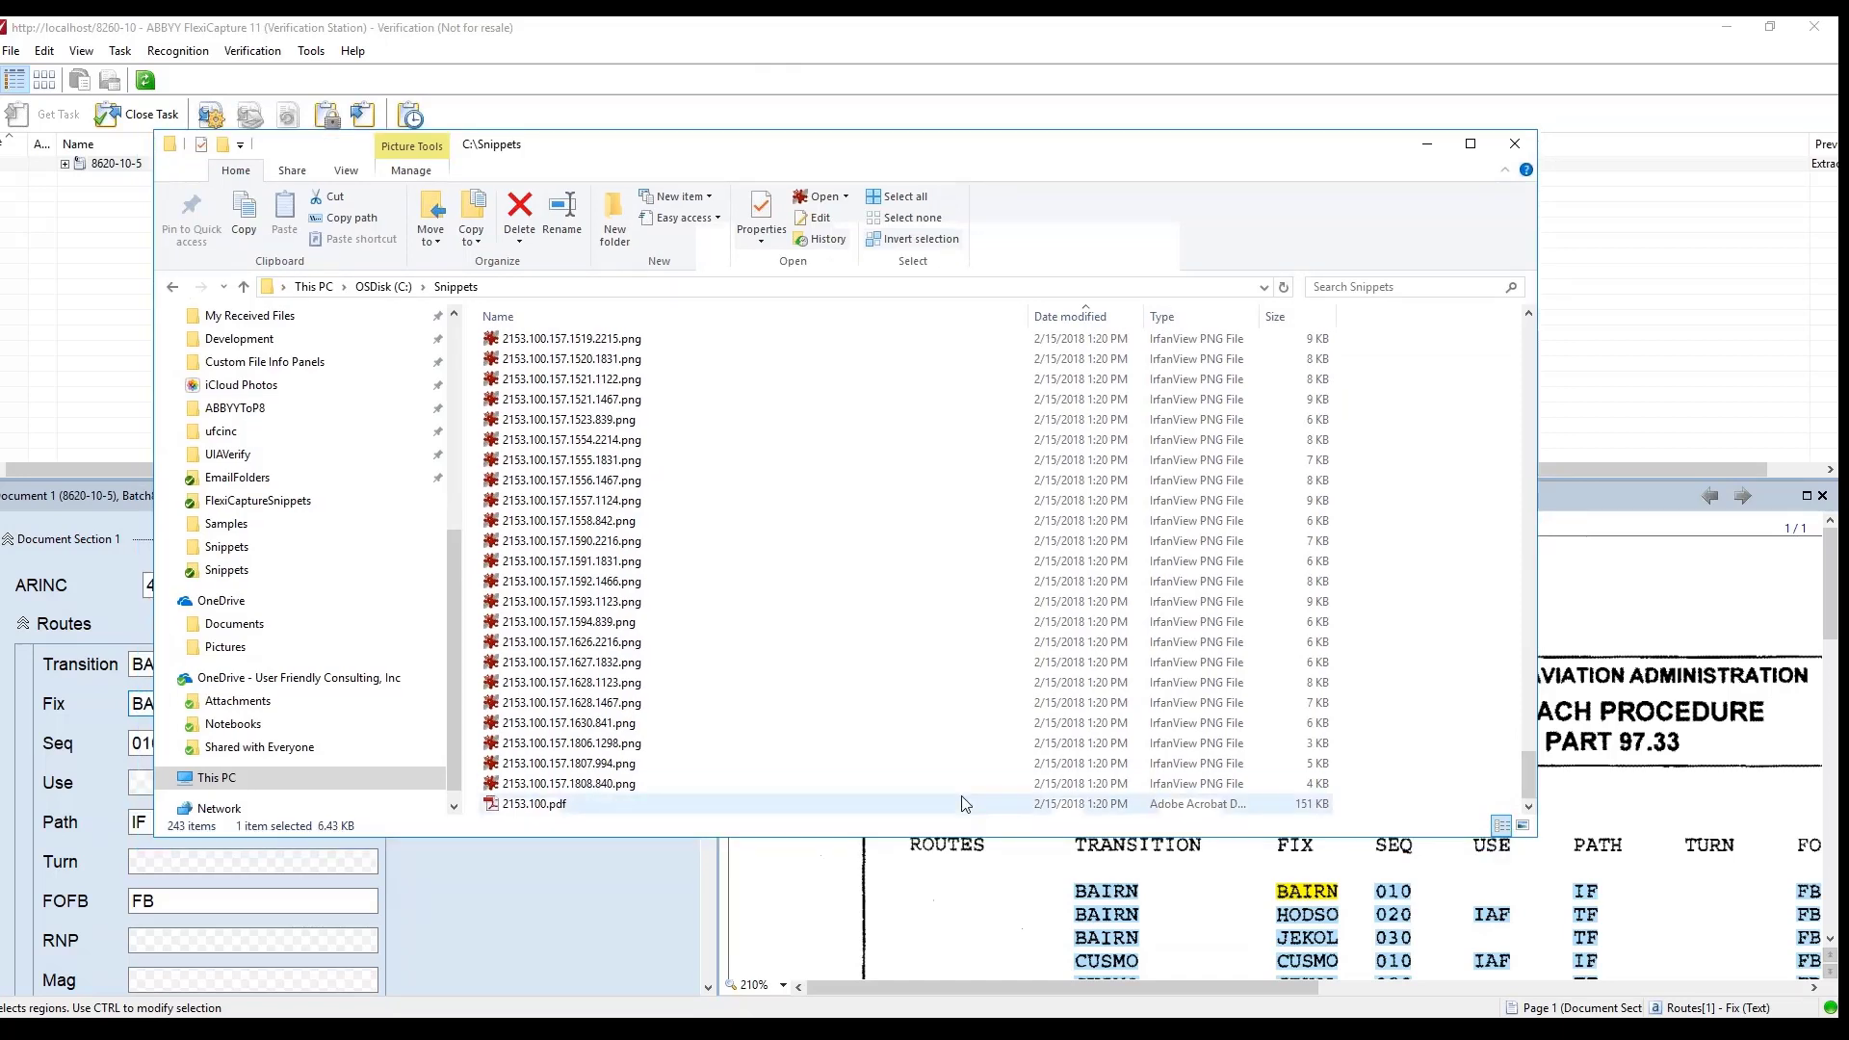
pyautogui.click(1308, 891)
pyautogui.click(1547, 785)
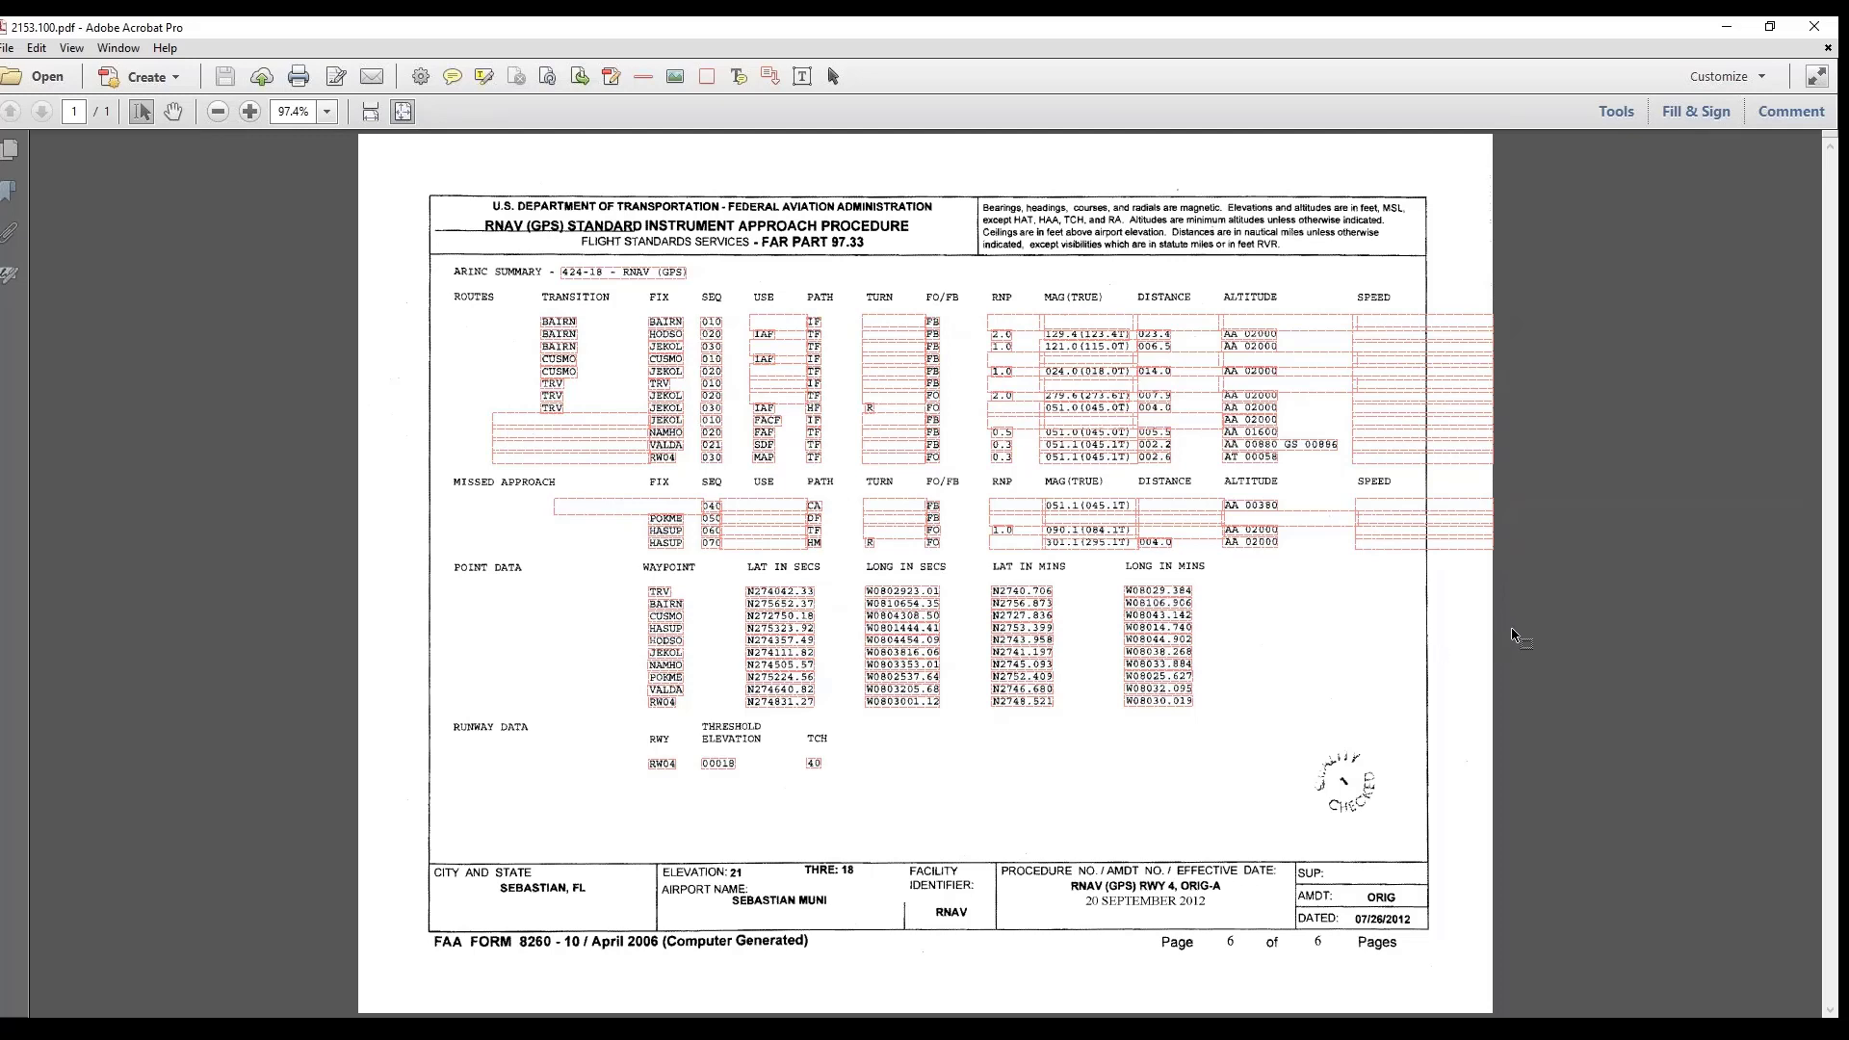
# Inspect the red boxes on the HODSO TURN, 020 row, 040 row and BAIRN longitude fields.
pyautogui.click(893, 333)
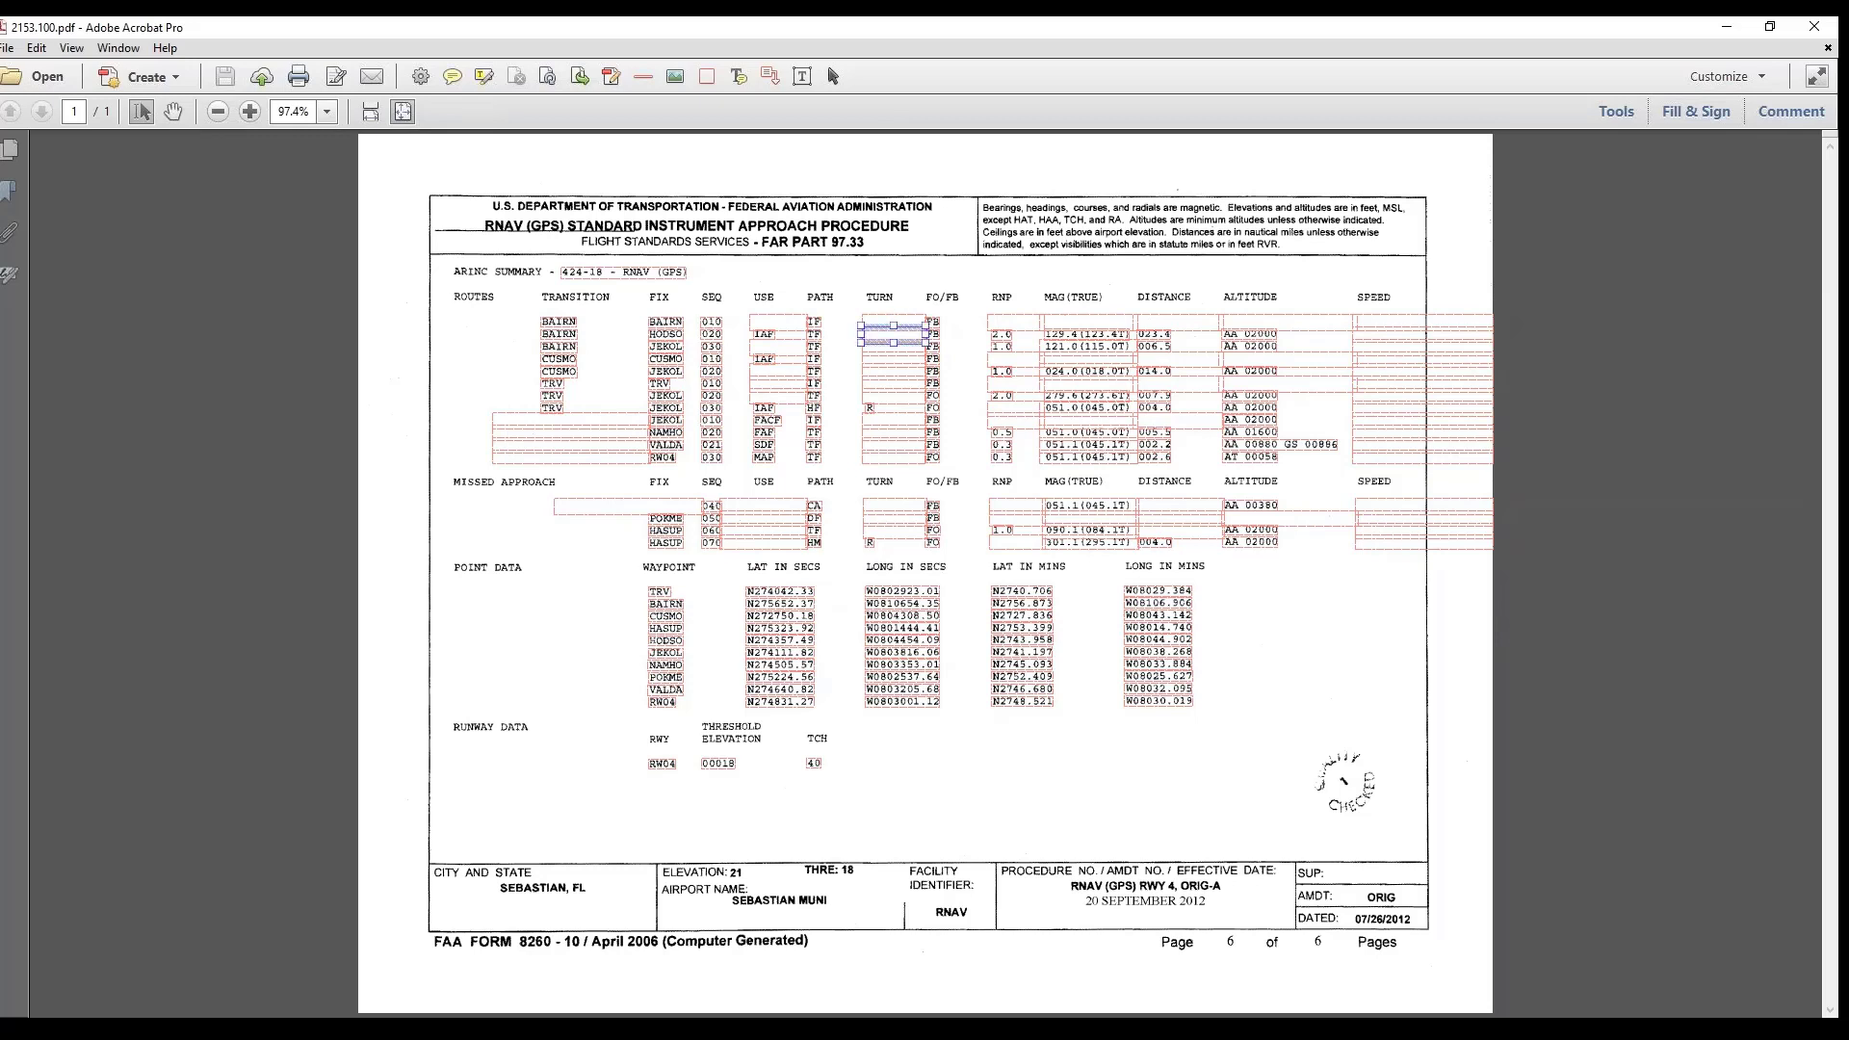
pyautogui.click(893, 371)
pyautogui.click(893, 505)
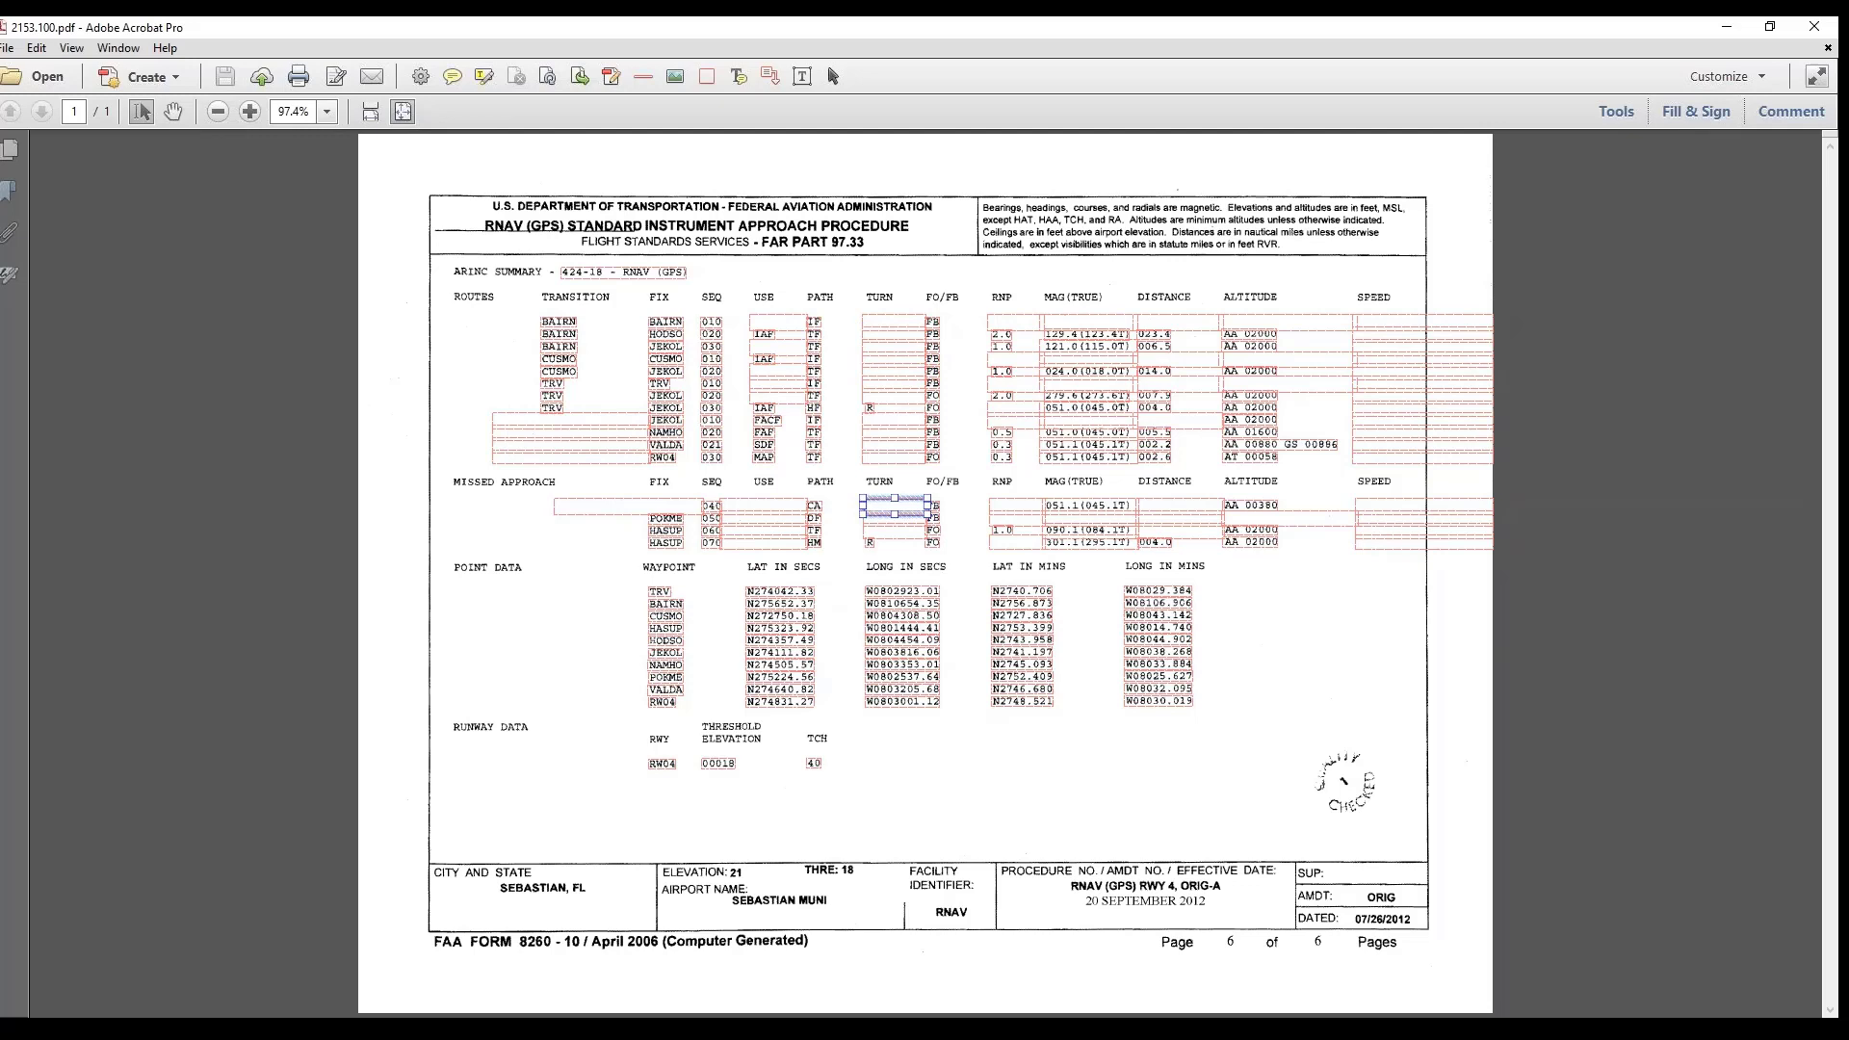
pyautogui.click(901, 603)
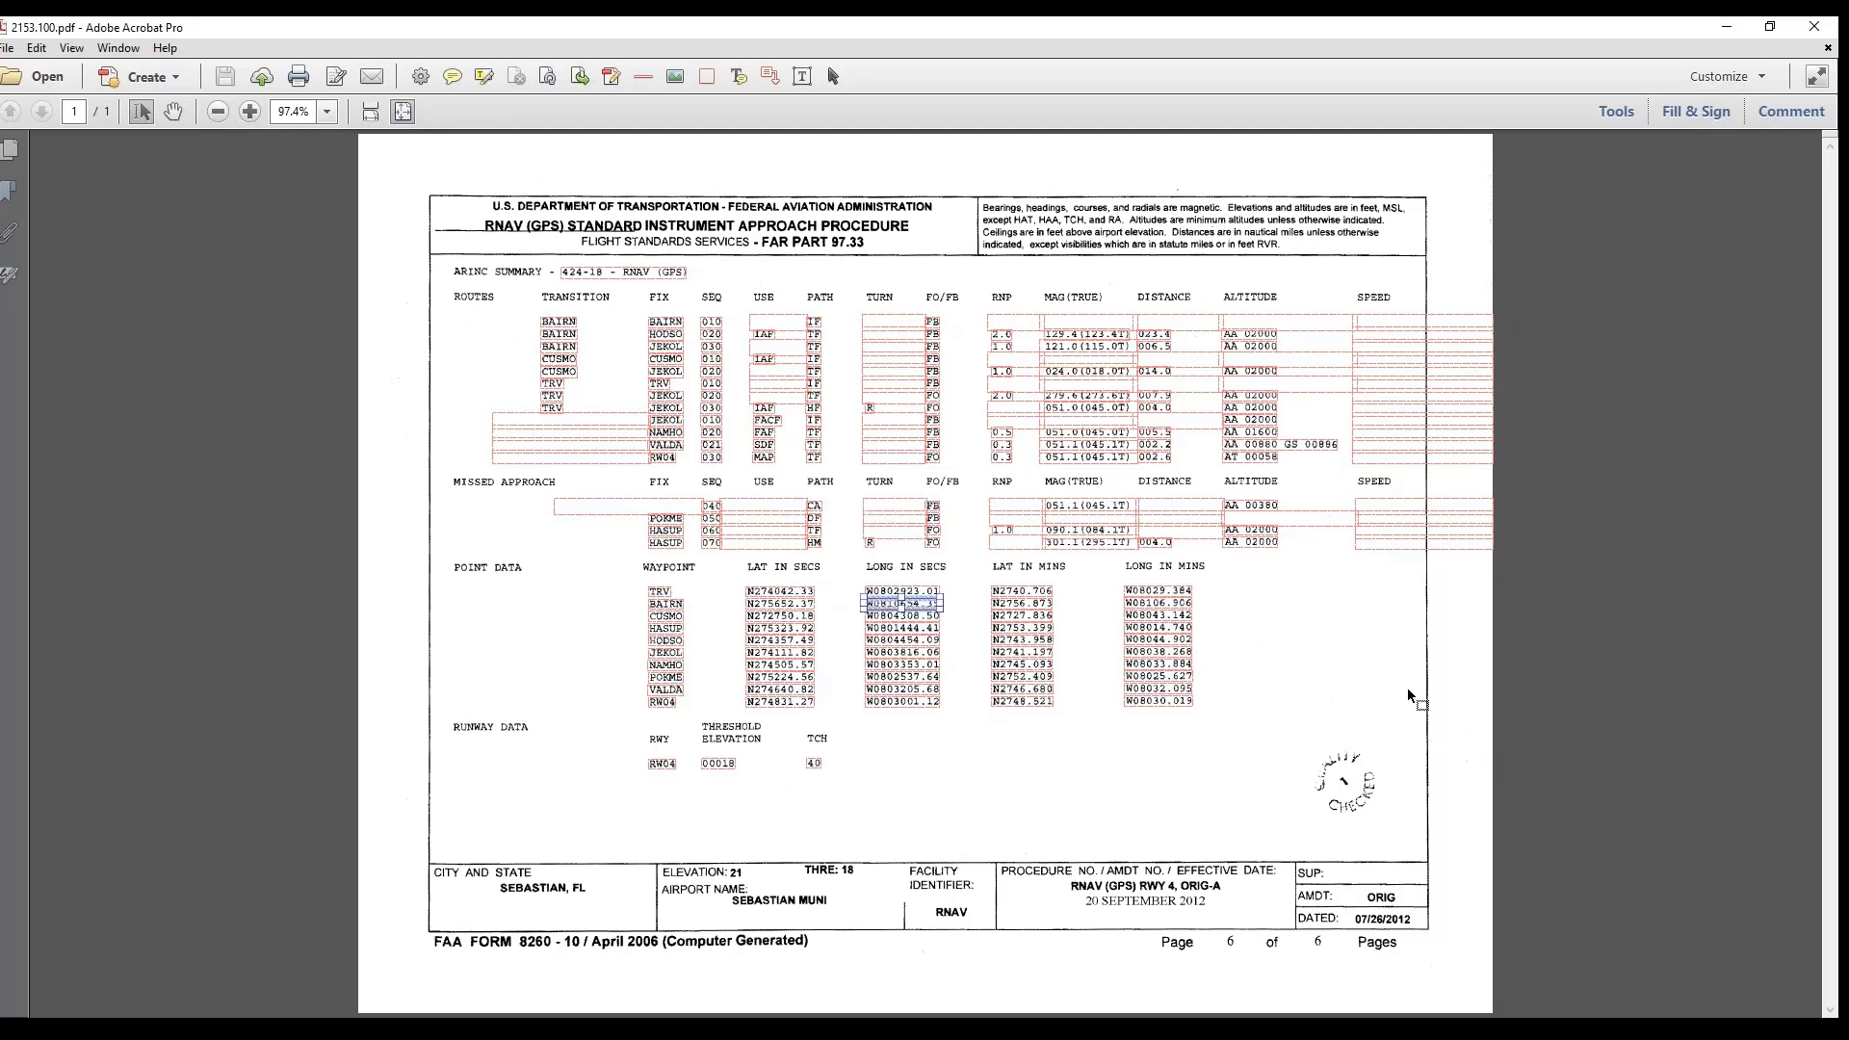
pyautogui.click(1335, 682)
# In 8260-10's Project Properties, check the Snippets.dll reference, then view the Workflow stages.
pyautogui.click(978, 1016)
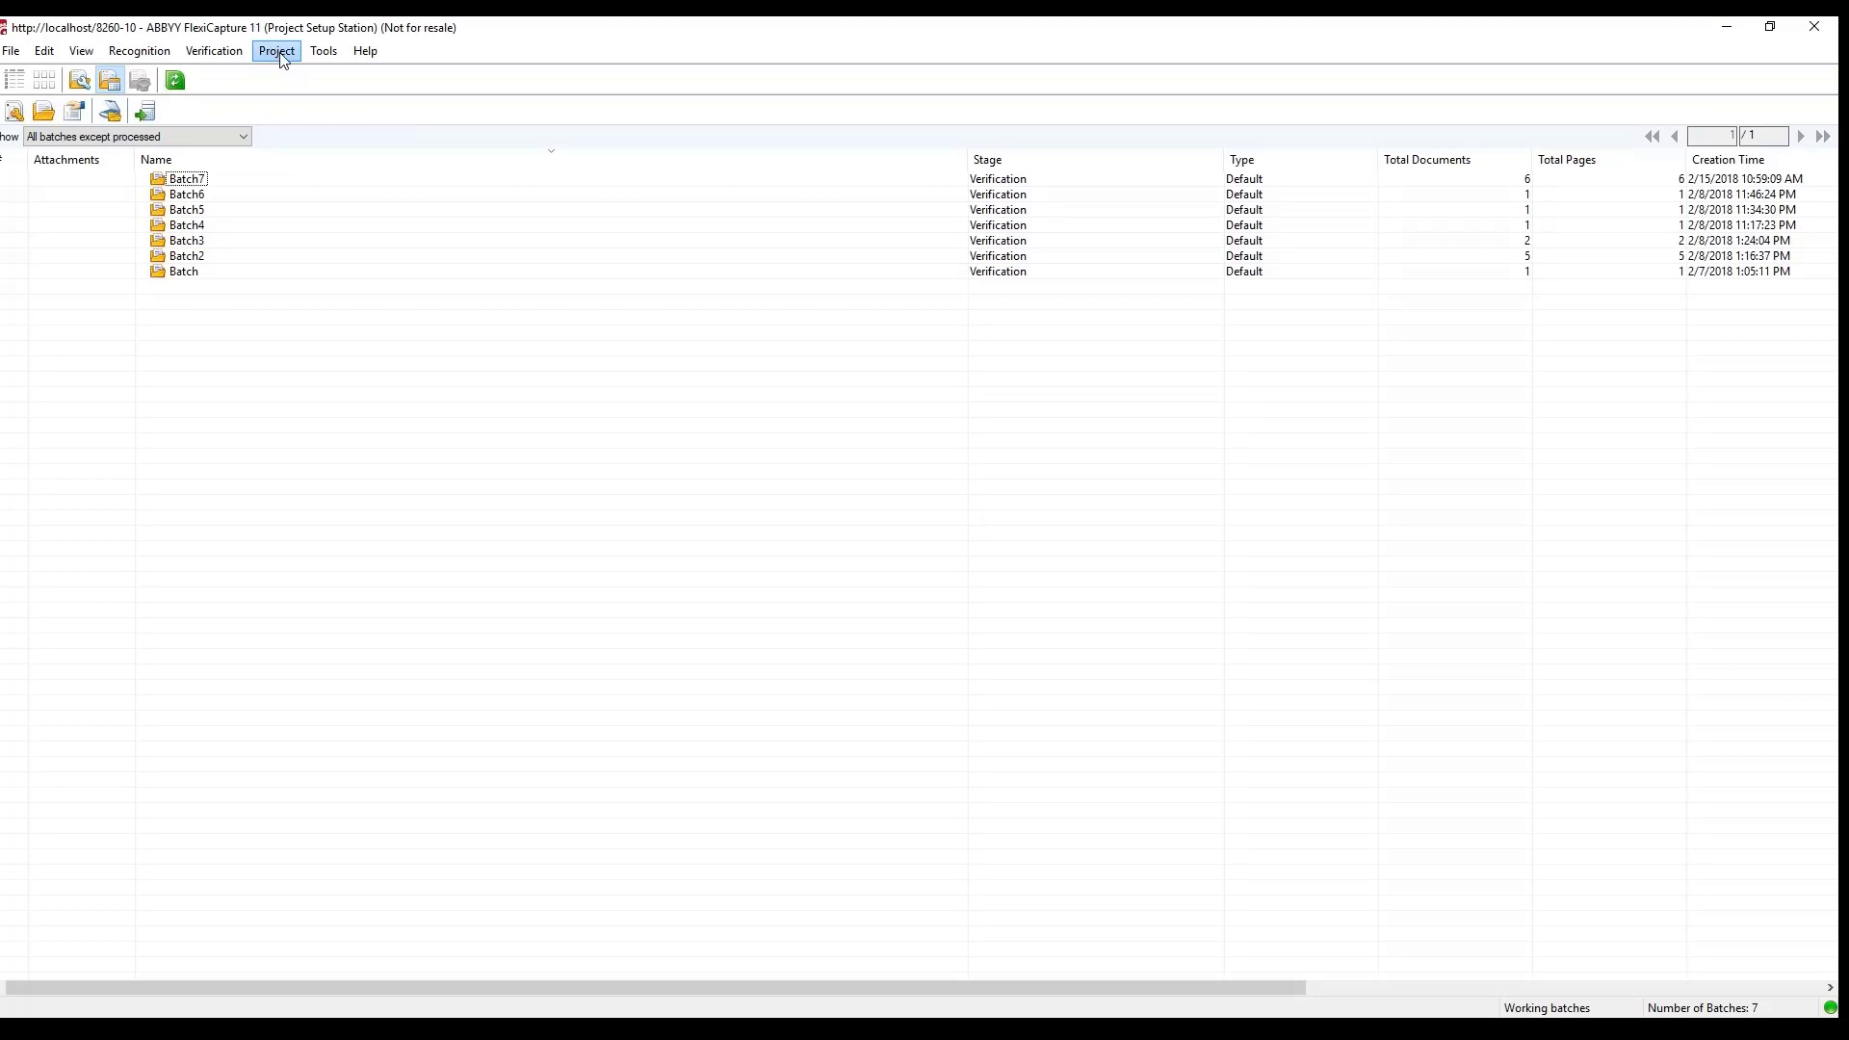
pyautogui.click(280, 61)
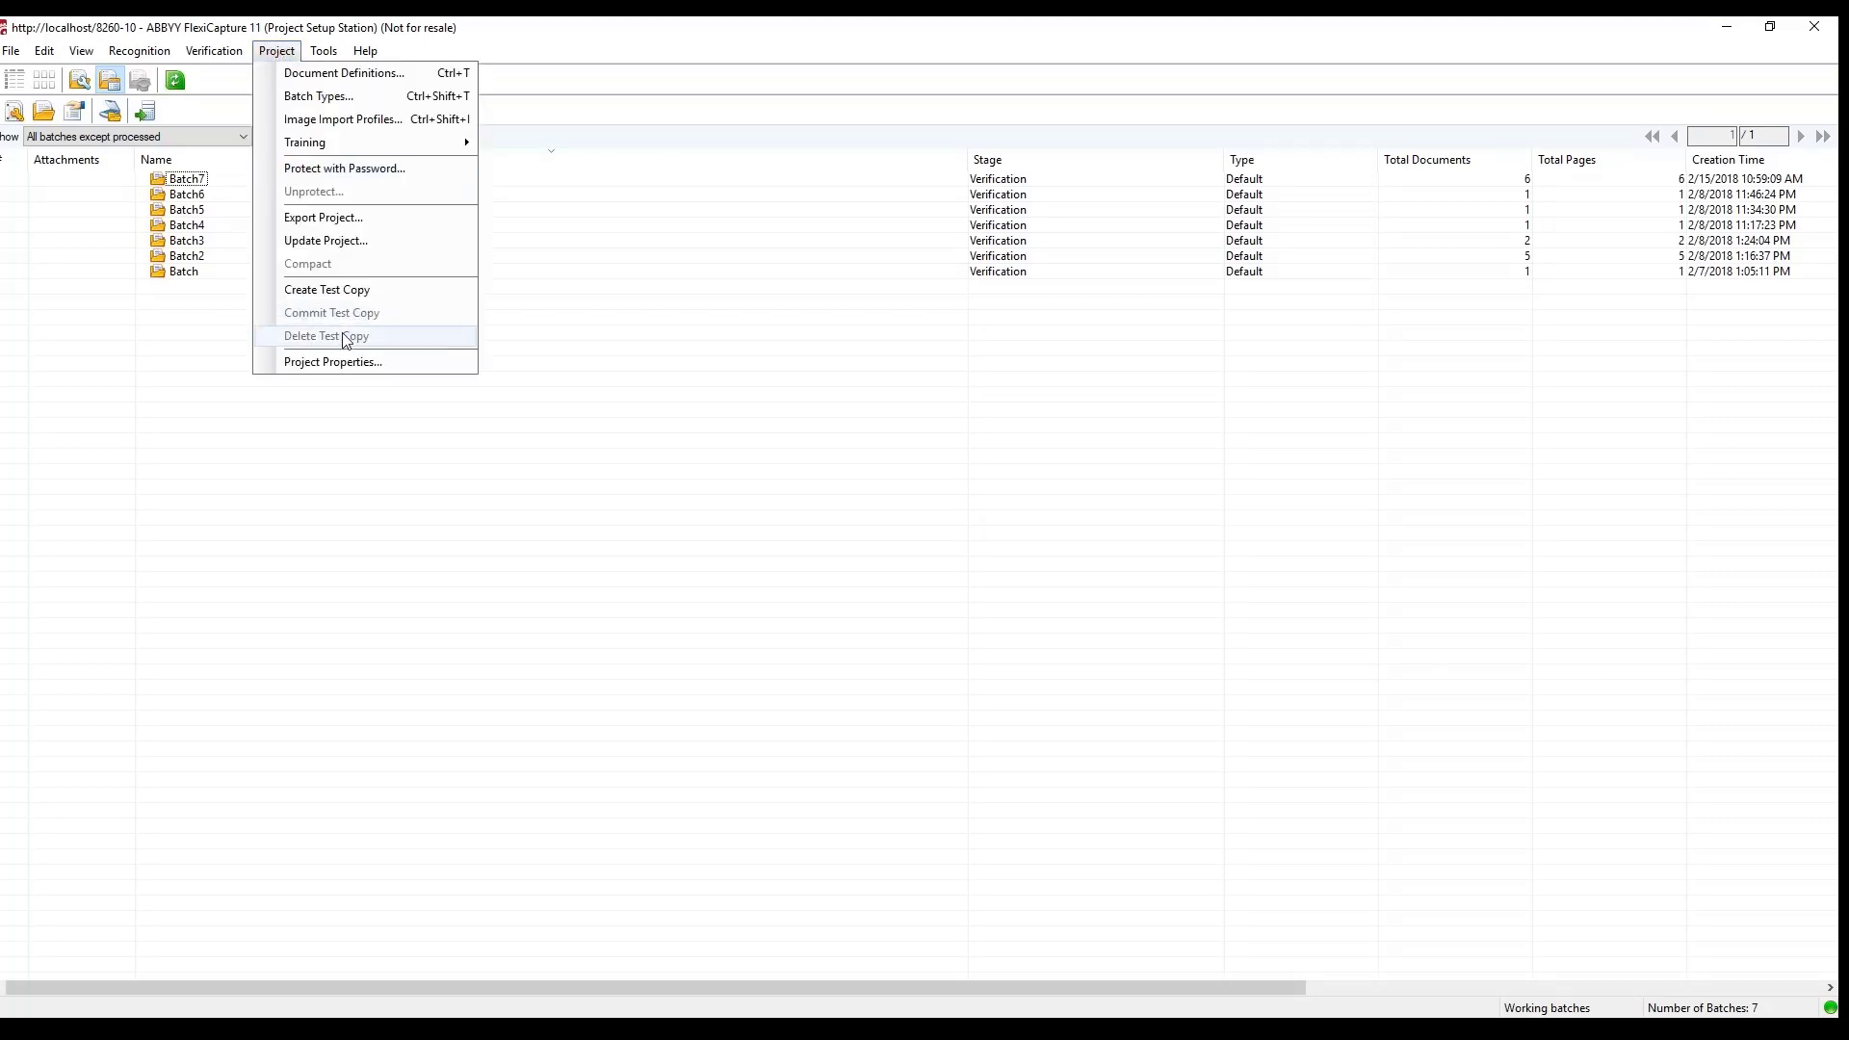
pyautogui.click(337, 362)
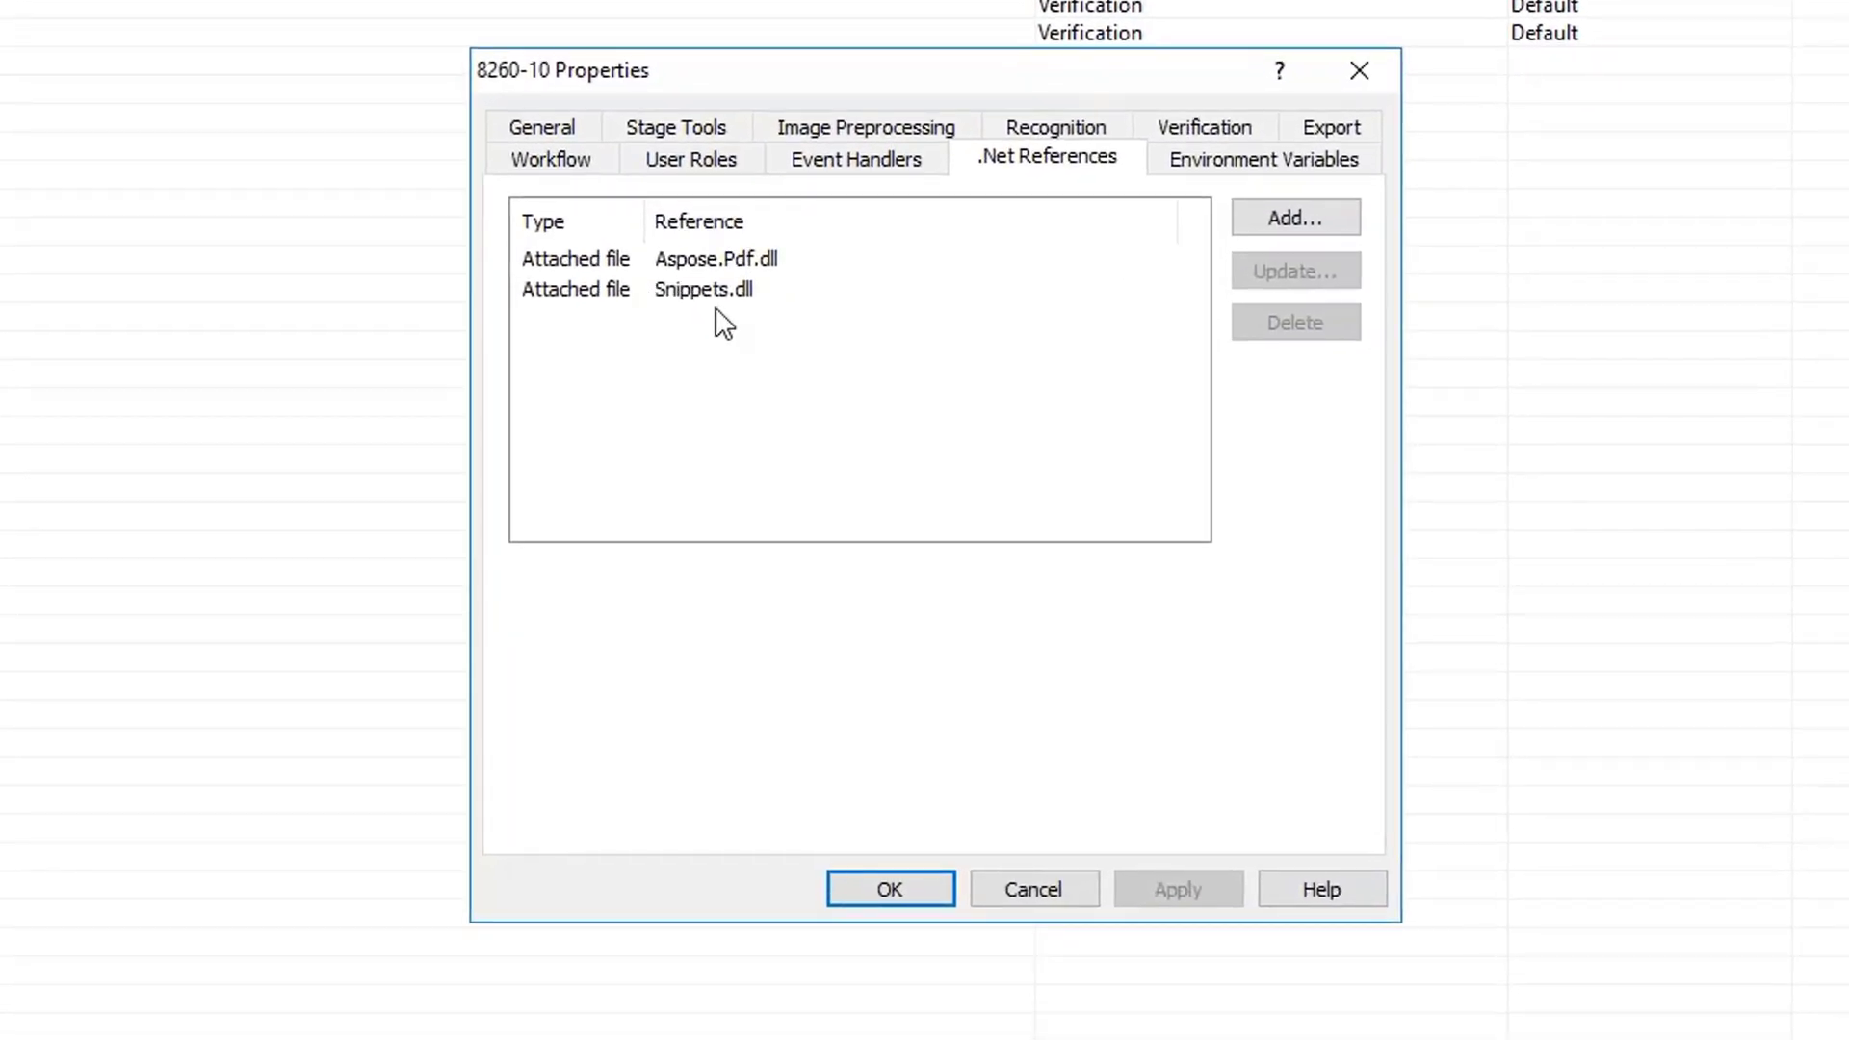
pyautogui.click(715, 296)
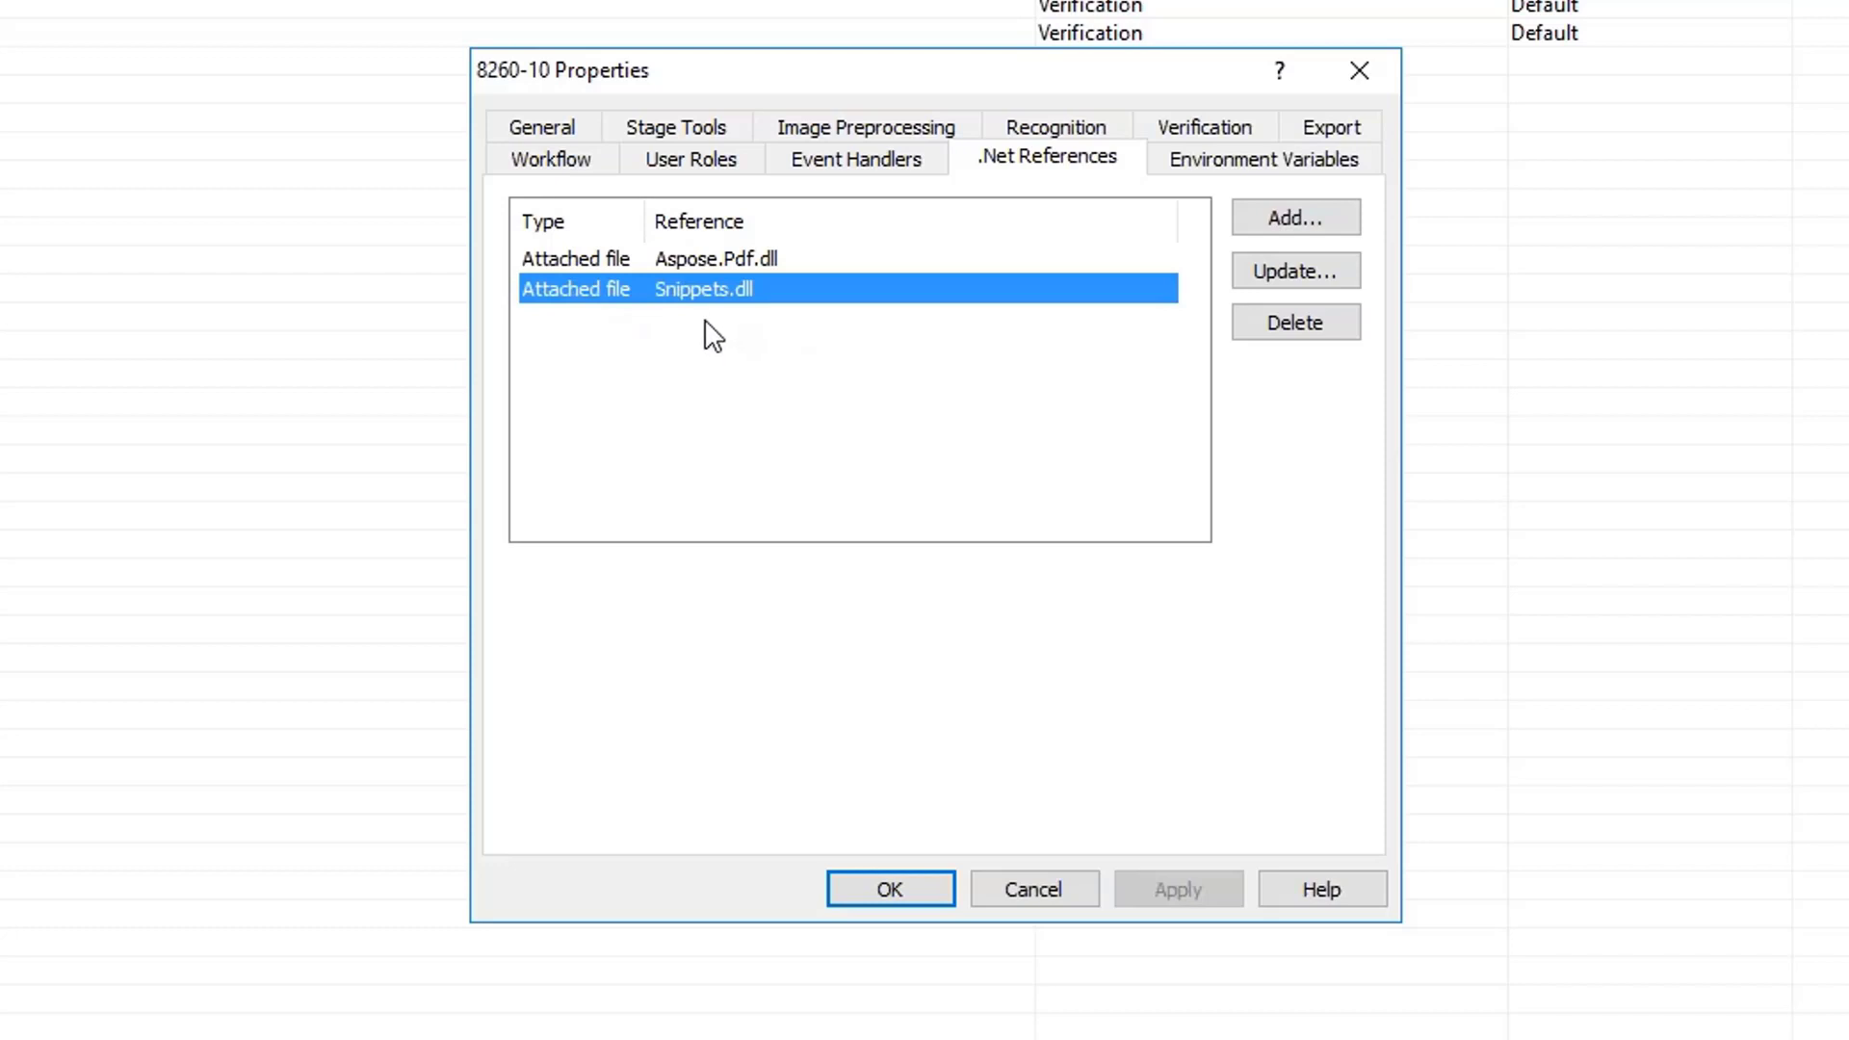
pyautogui.click(544, 171)
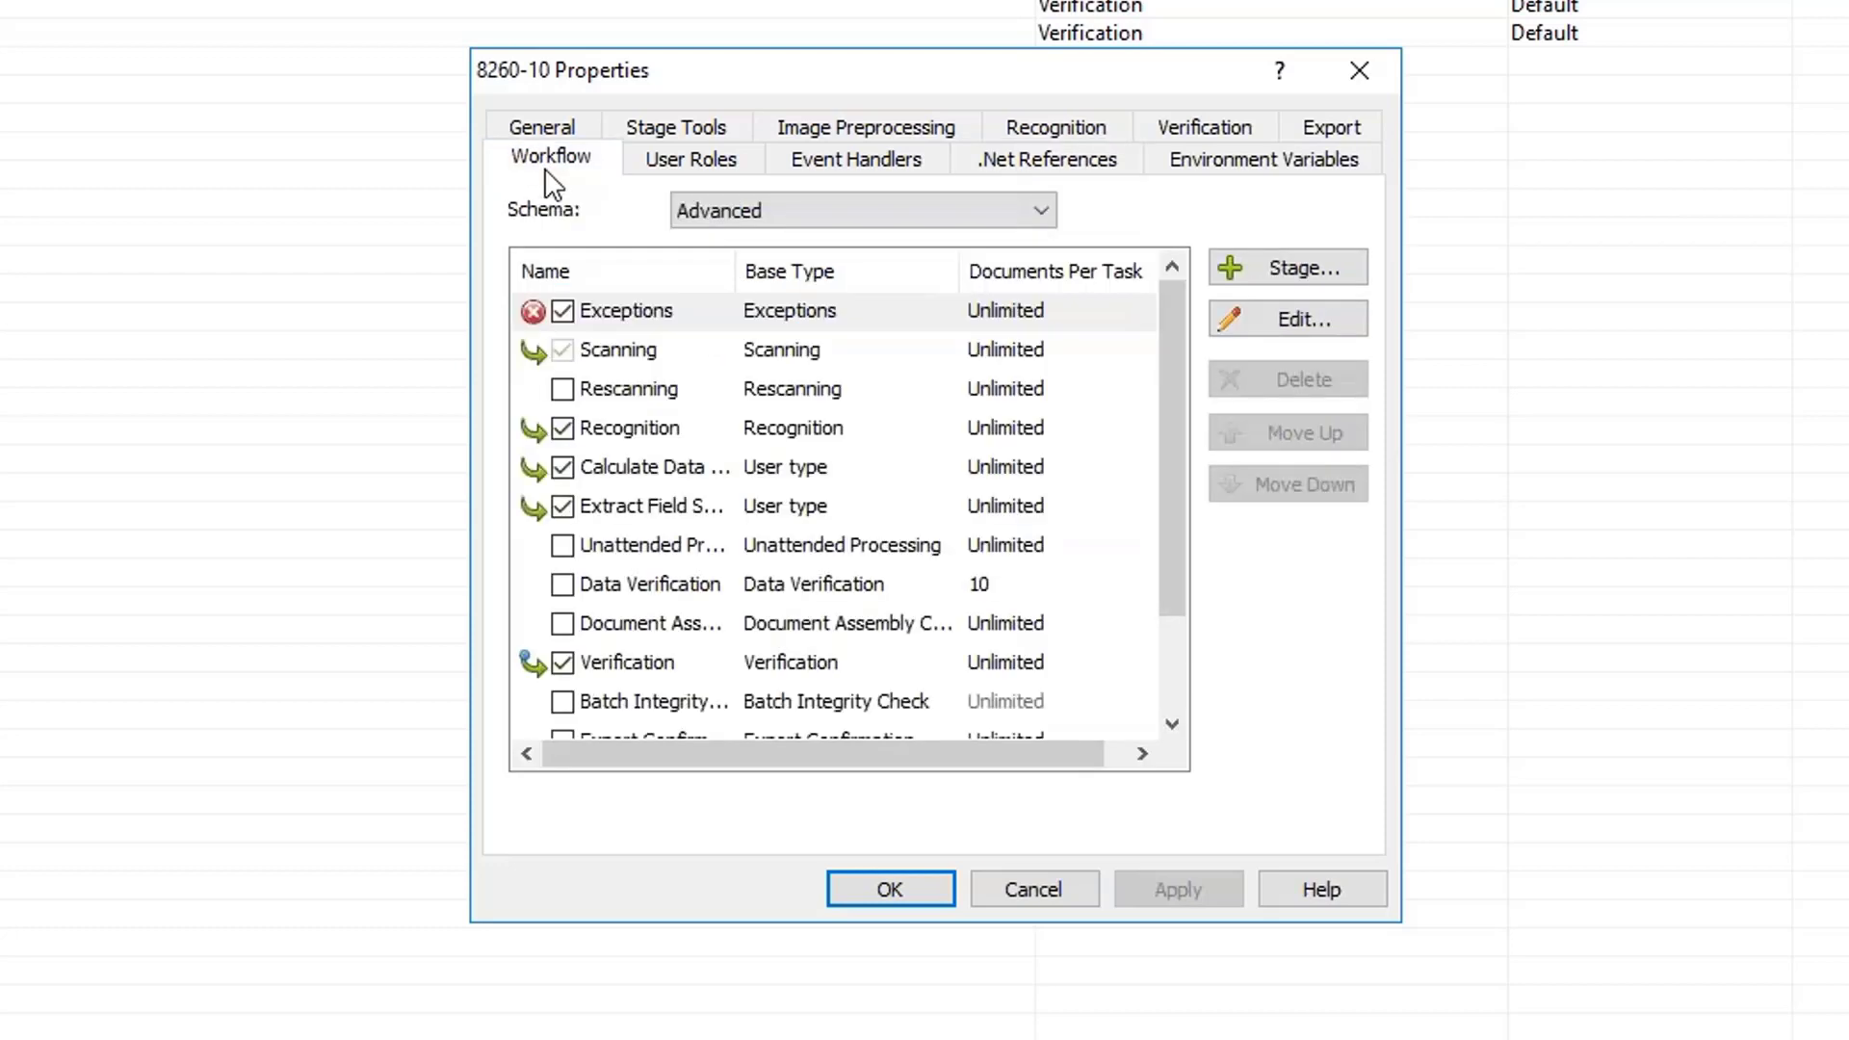
# Open the Extract Field Snippets stage settings and load its script into the Script Editor.
pyautogui.click(695, 512)
pyautogui.moveTo(737, 275); pyautogui.dragTo(887, 306)
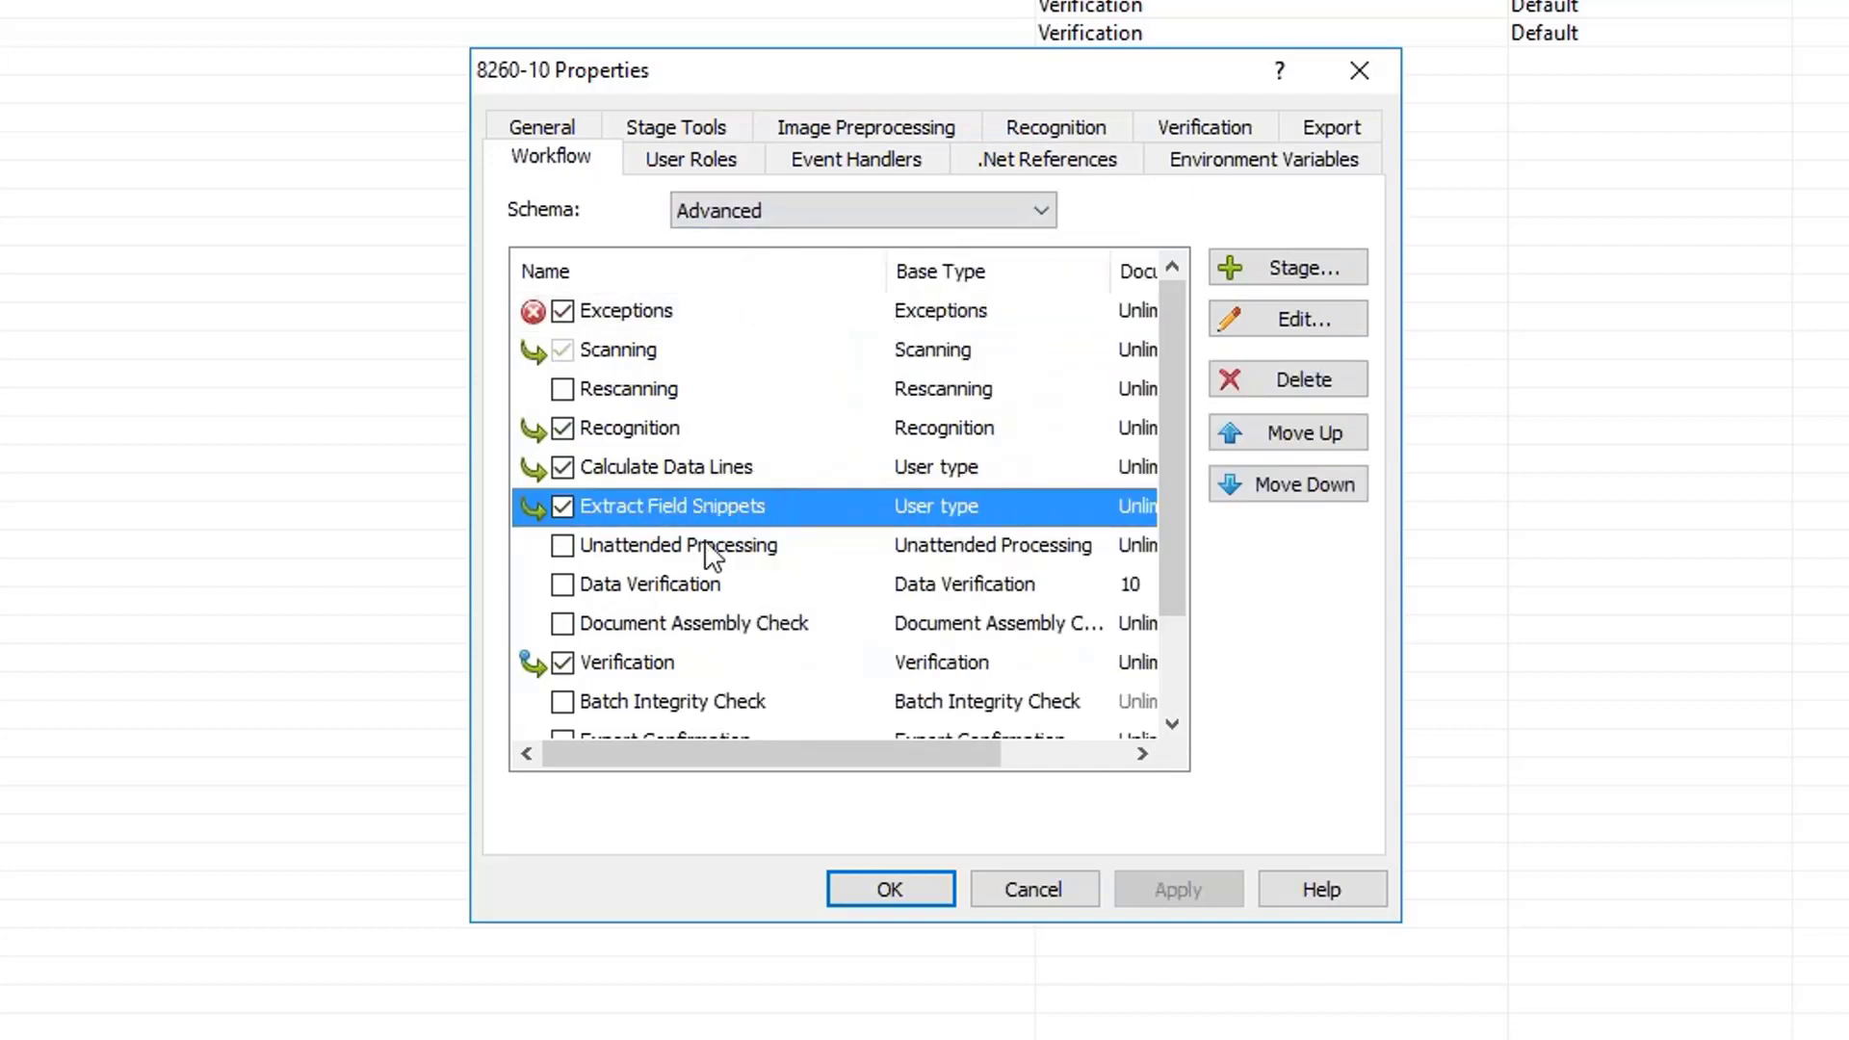
pyautogui.click(1249, 317)
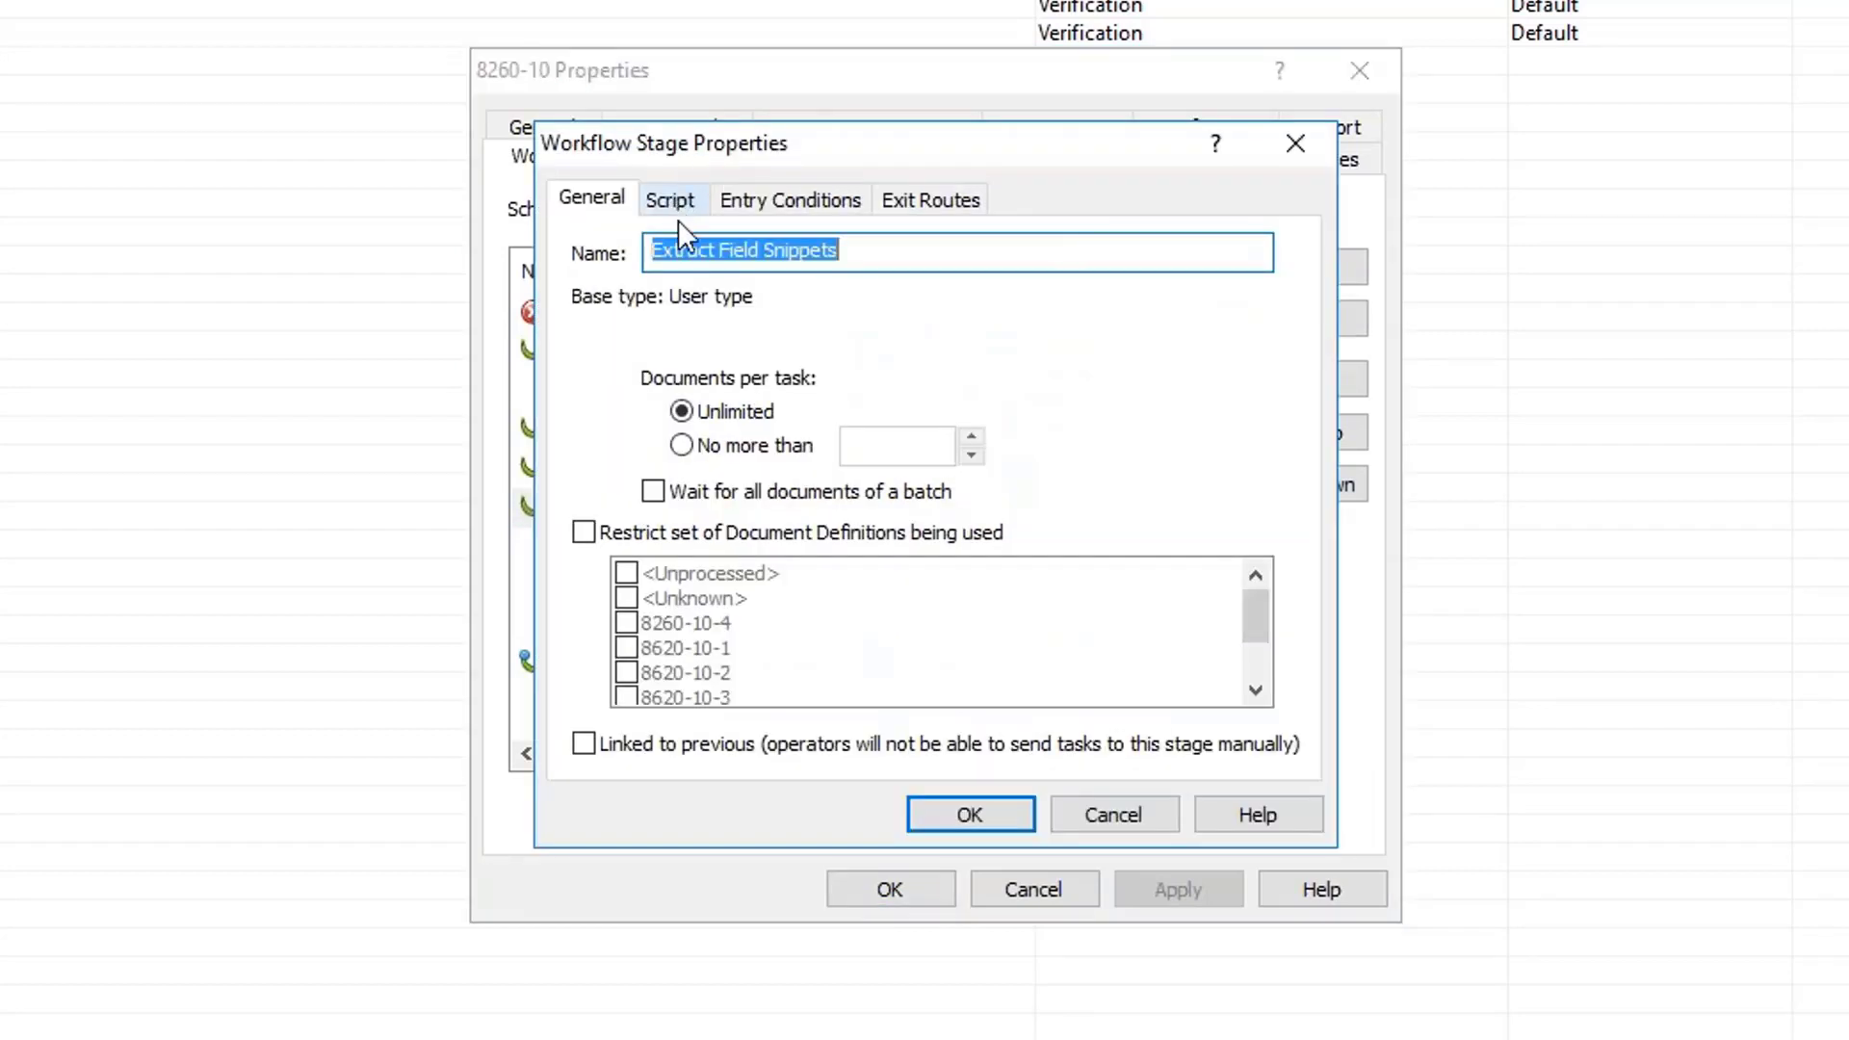
pyautogui.click(690, 196)
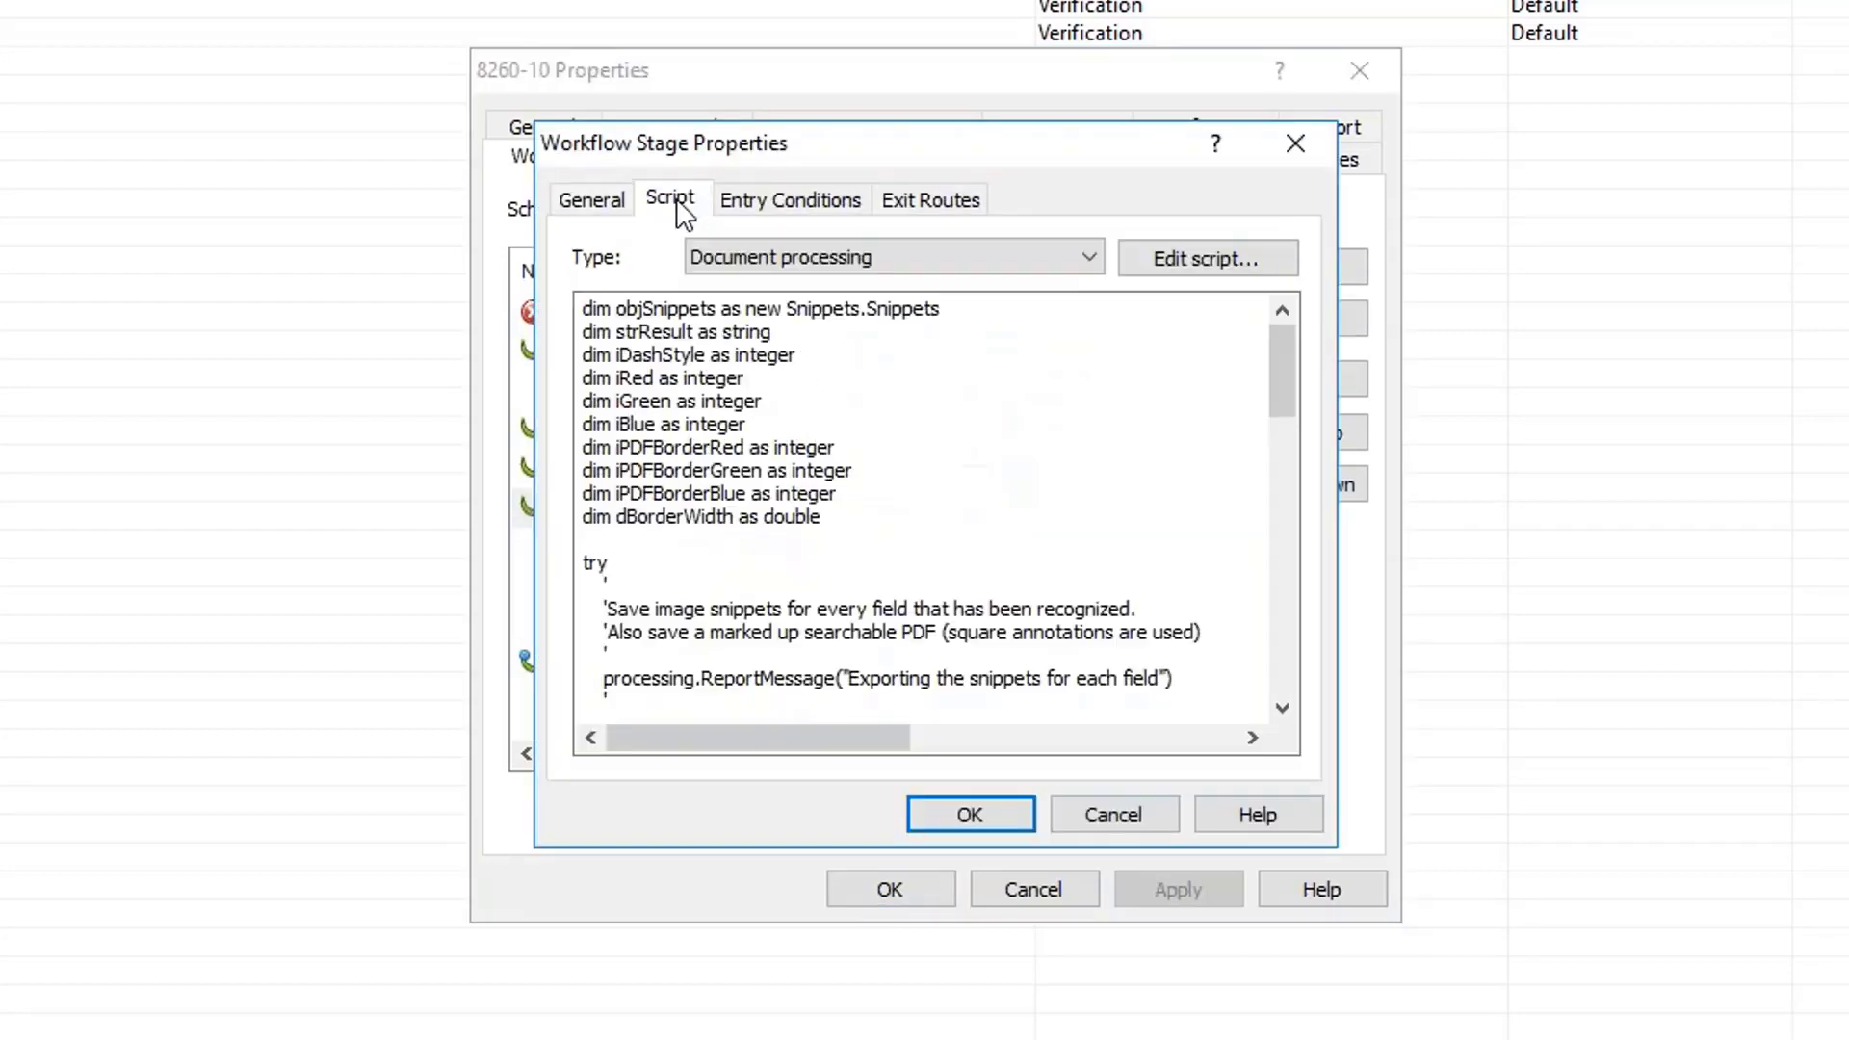
pyautogui.click(1227, 260)
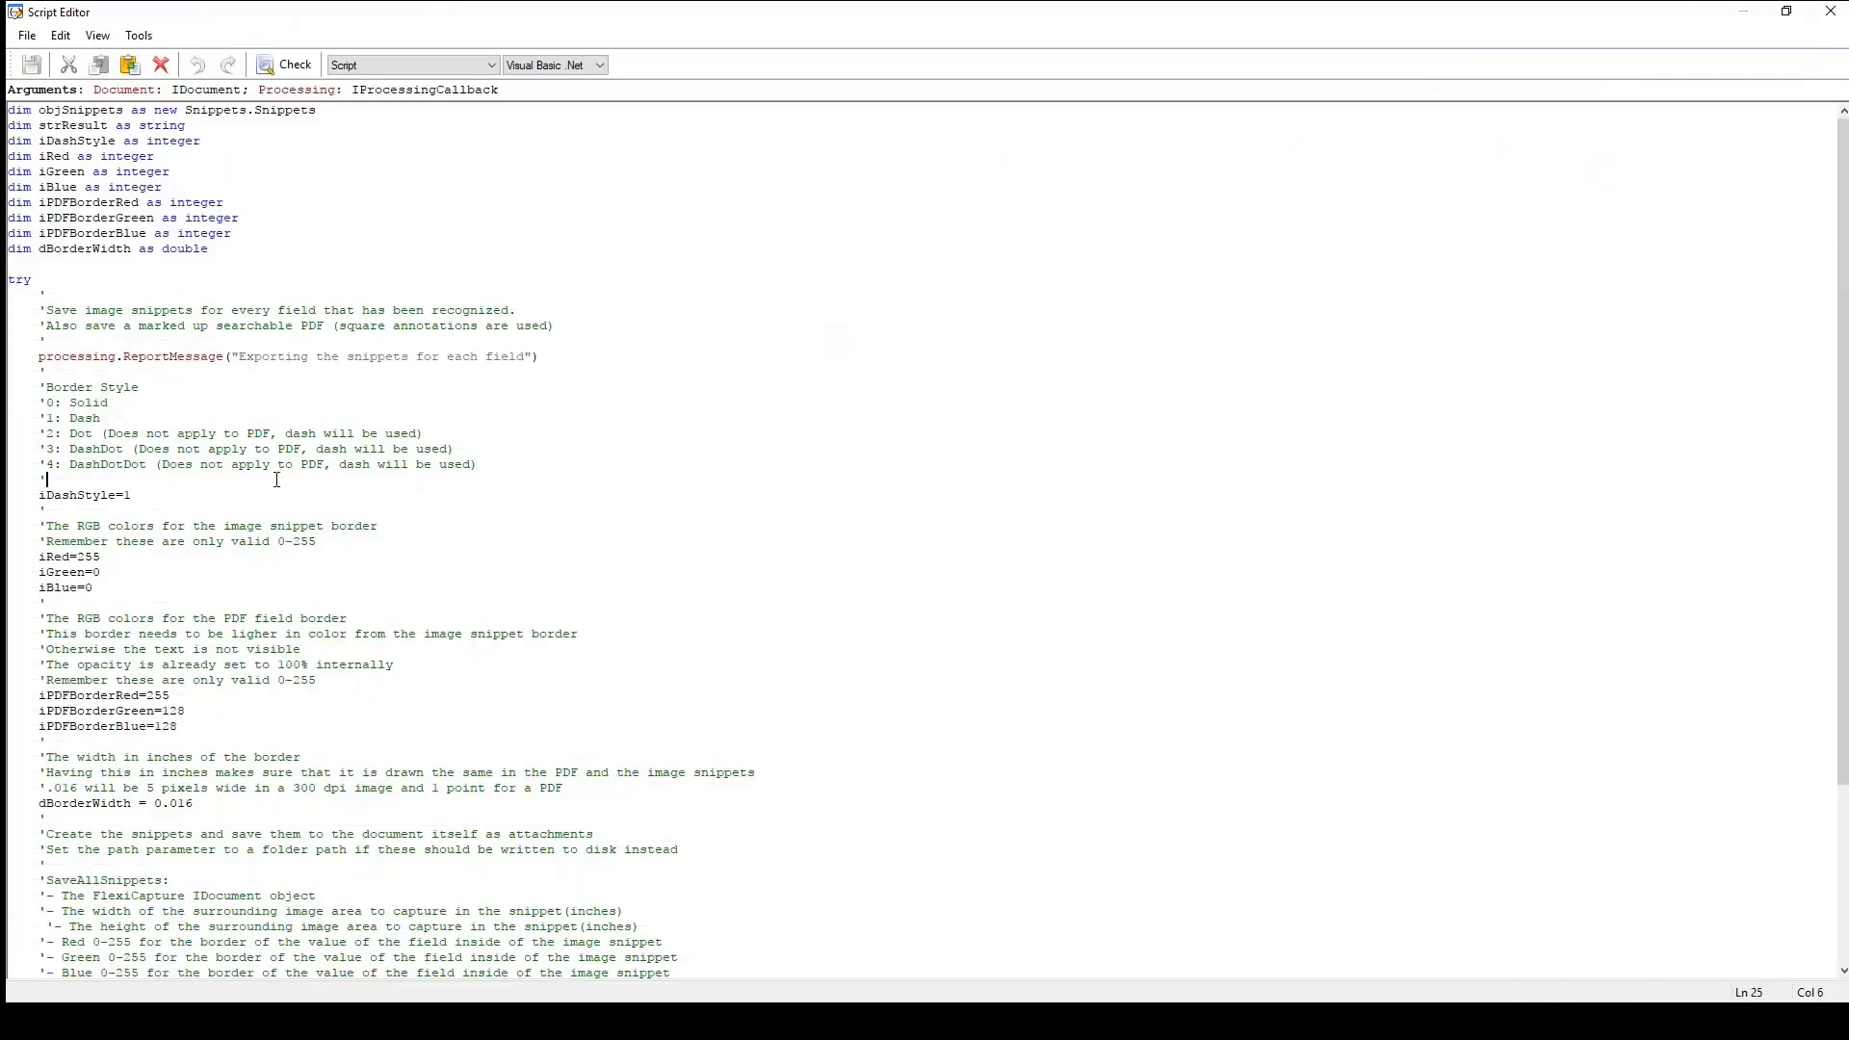
# Review the script's .5 capture-width argument and iGreen colour setting.
pyautogui.scroll(-5, 276, 480)
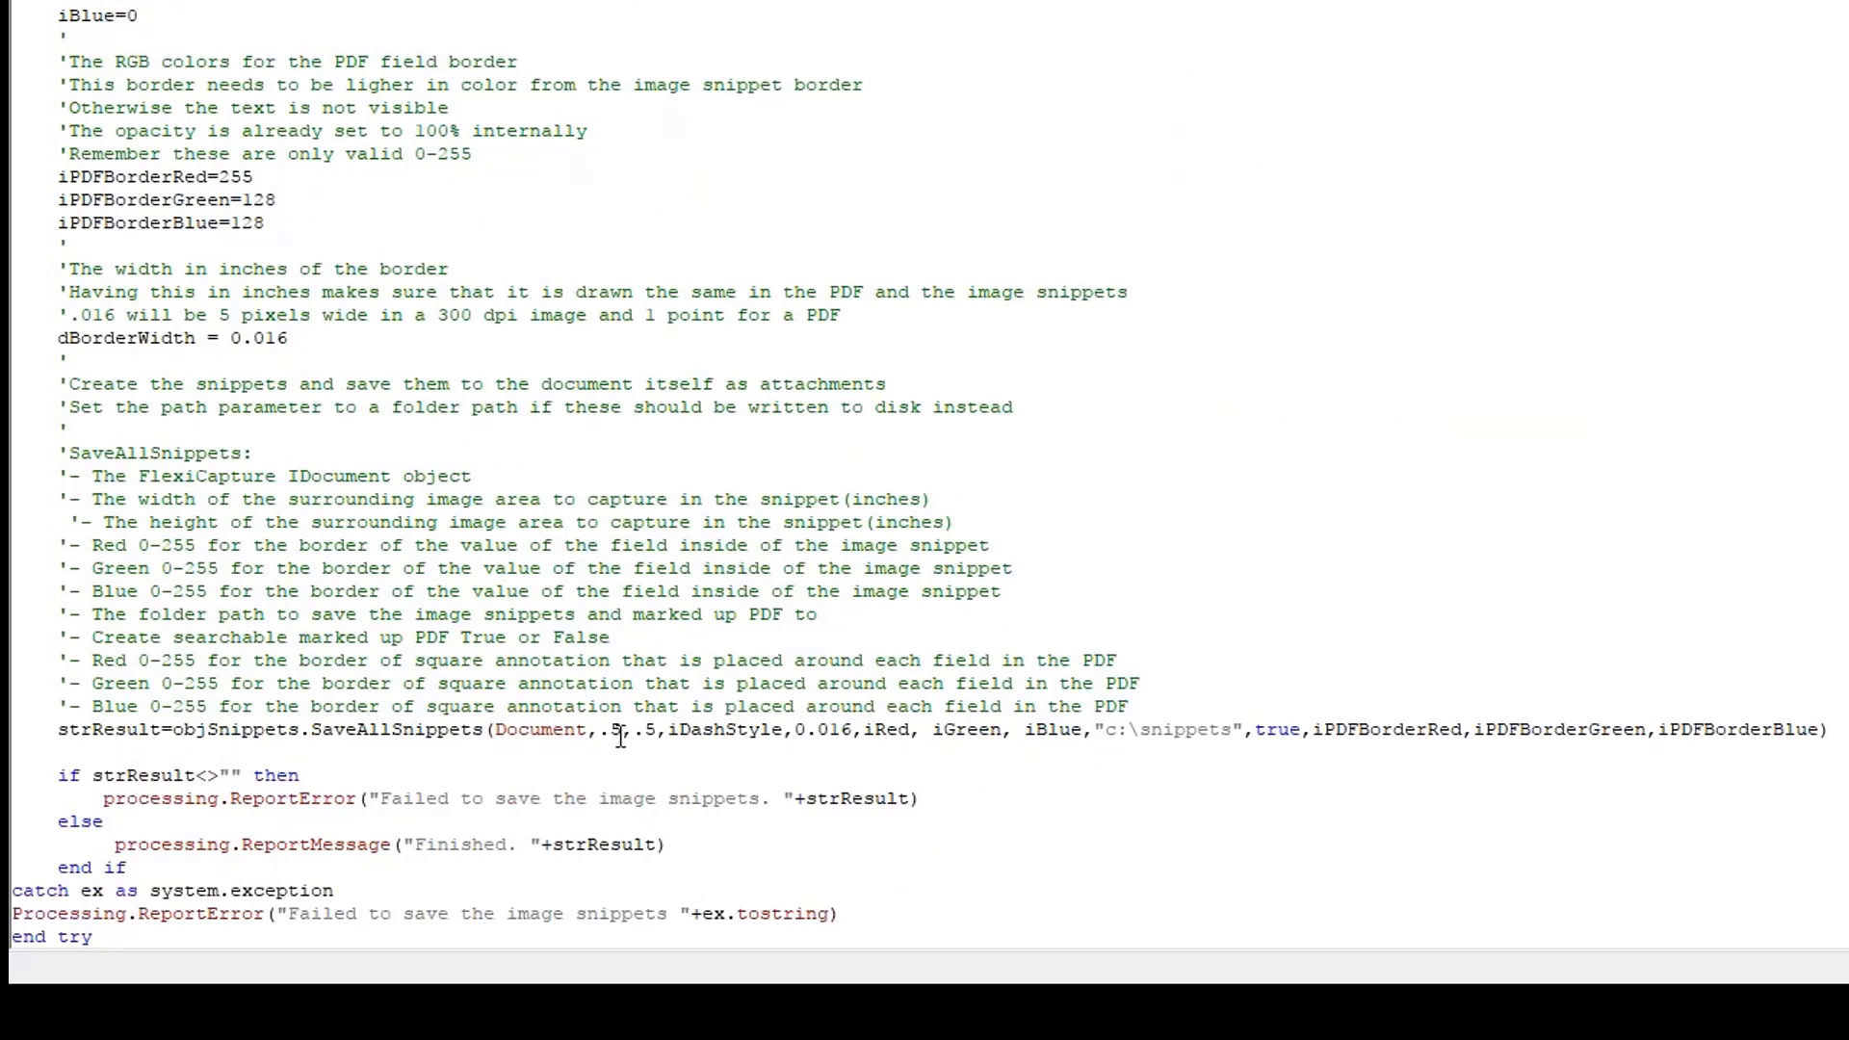
pyautogui.moveTo(627, 732); pyautogui.dragTo(600, 734)
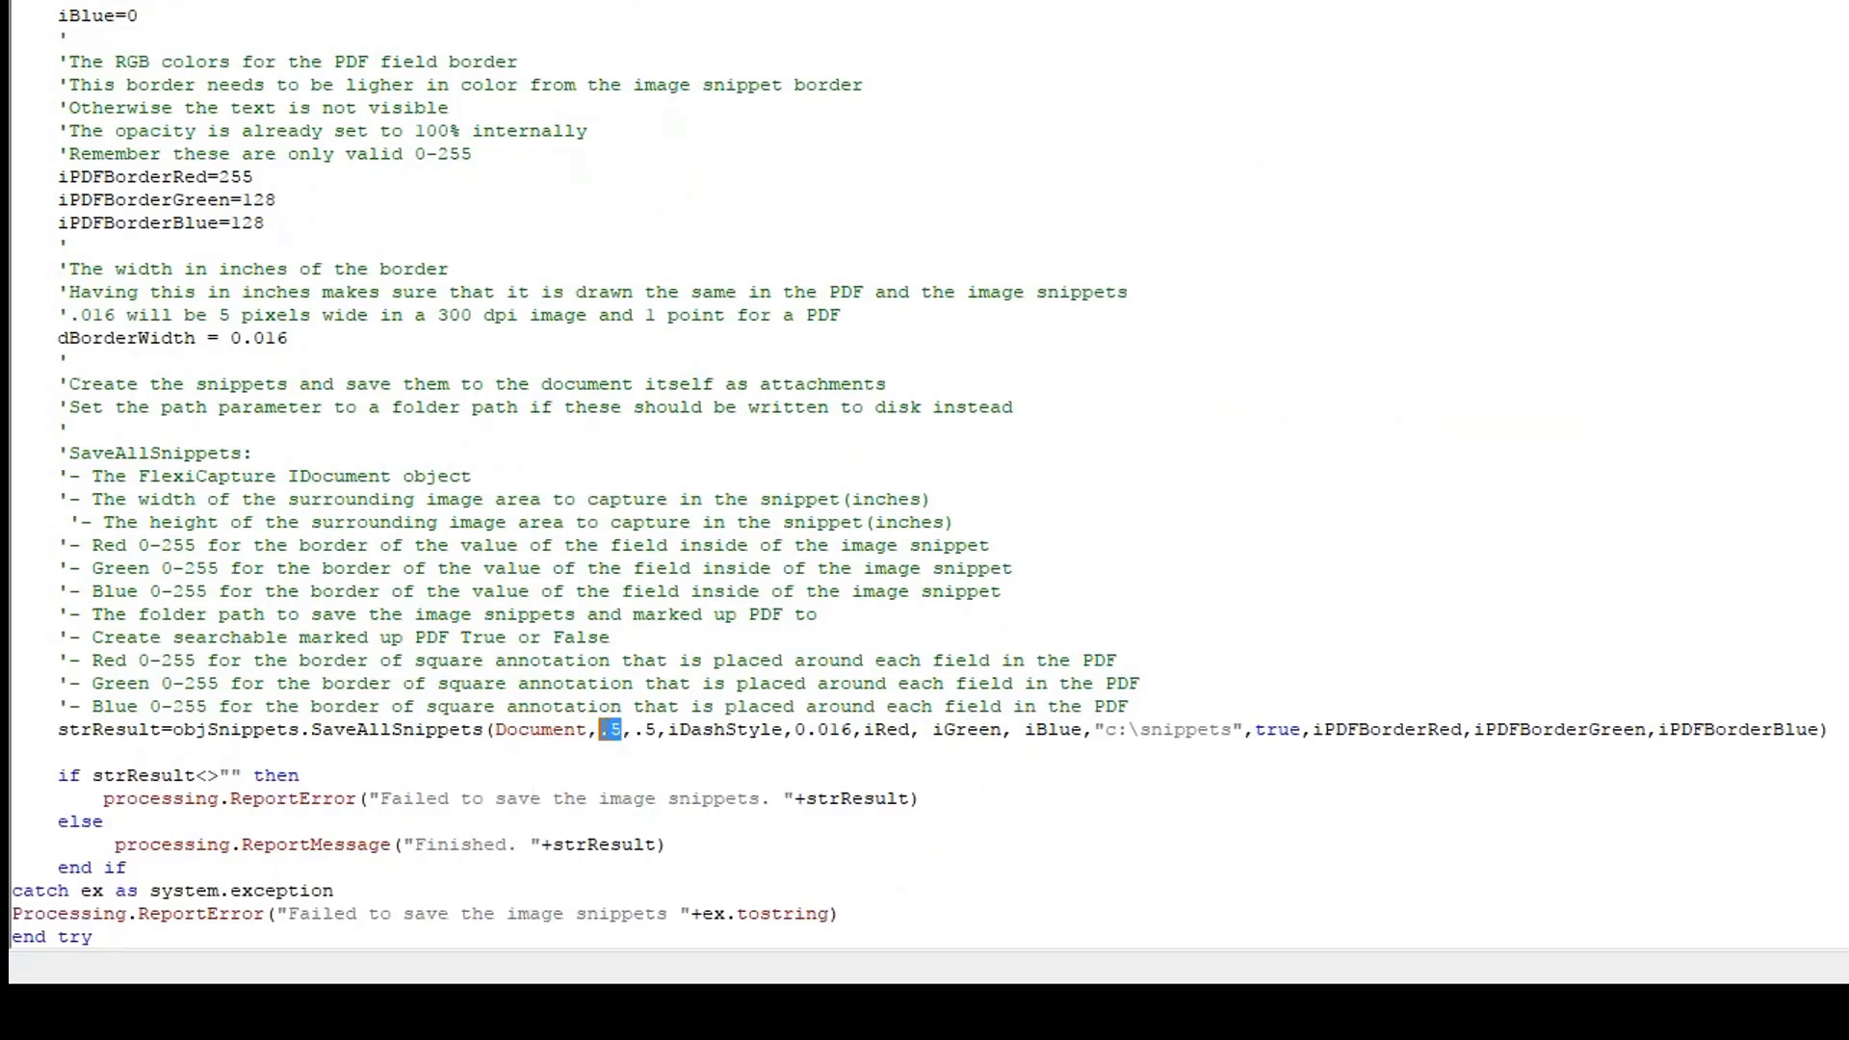
pyautogui.click(611, 749)
pyautogui.click(1011, 730)
# Review the iPDFBorderBlue and iPDFBorderGreen values and the c:\snippets output path.
pyautogui.click(168, 31)
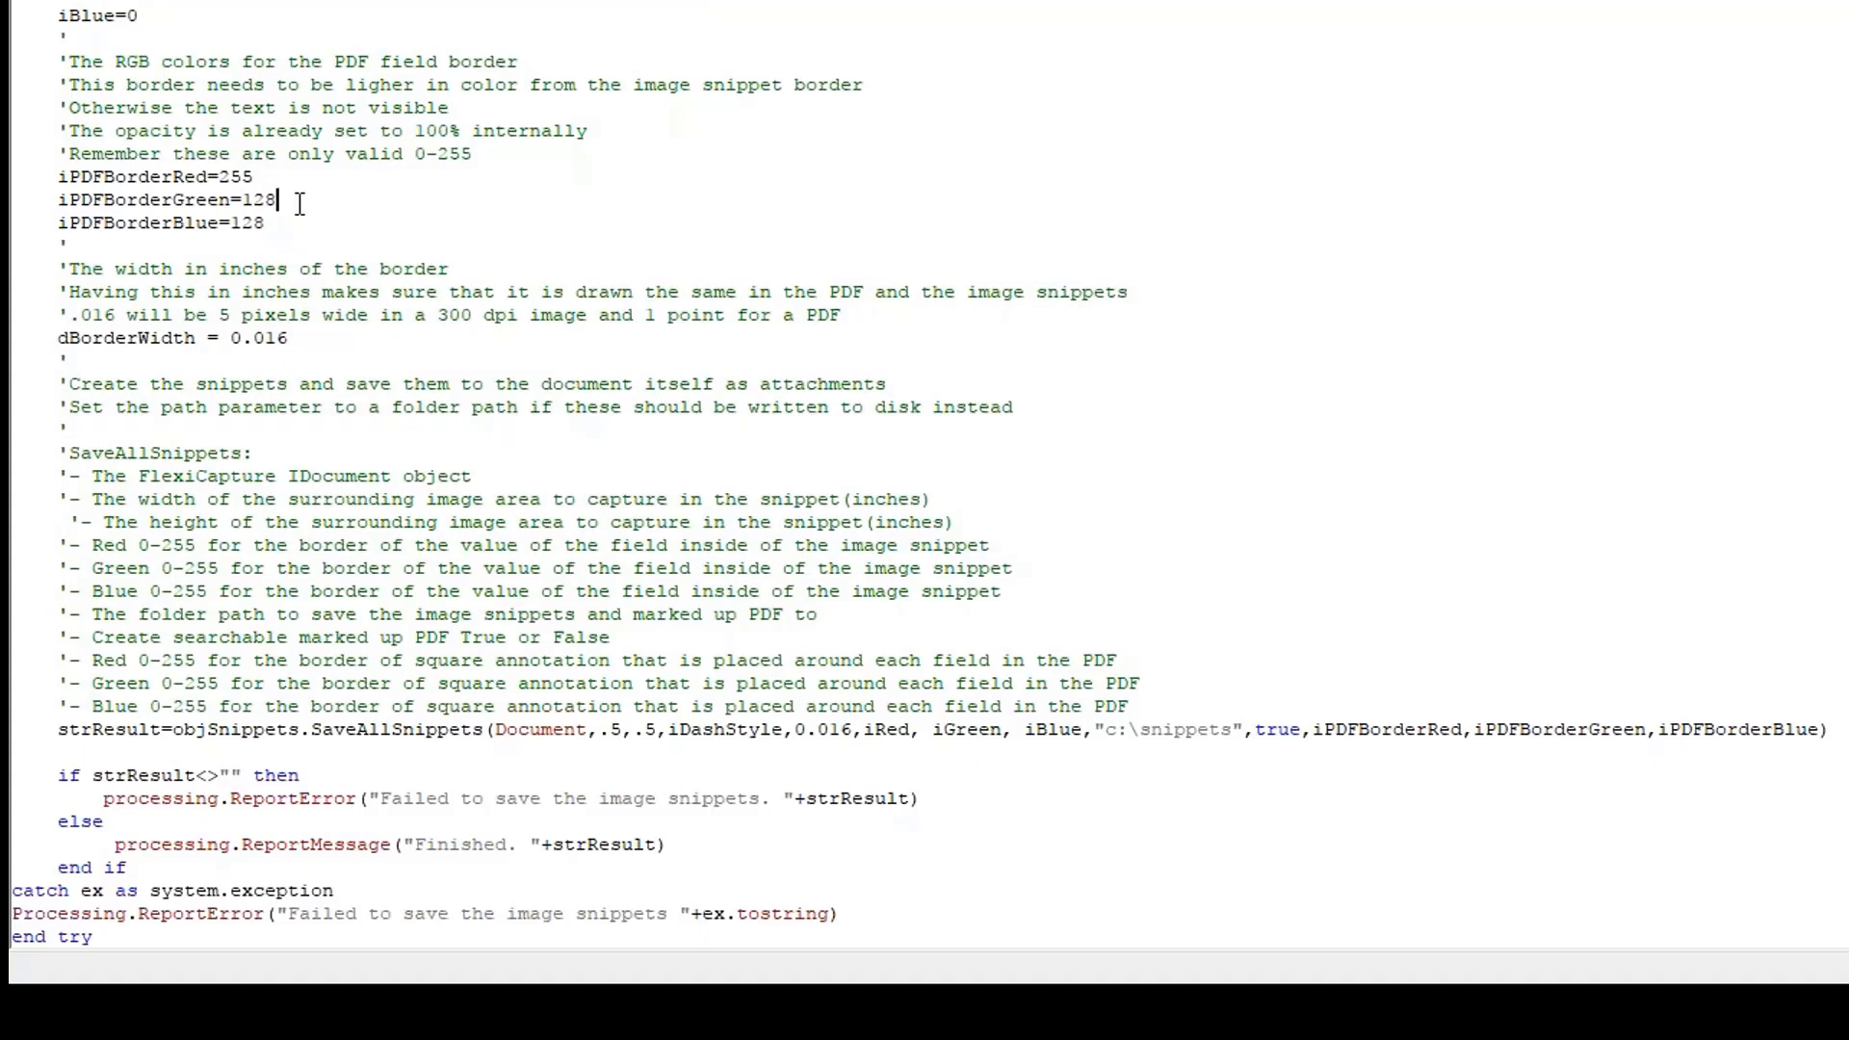
pyautogui.click(285, 231)
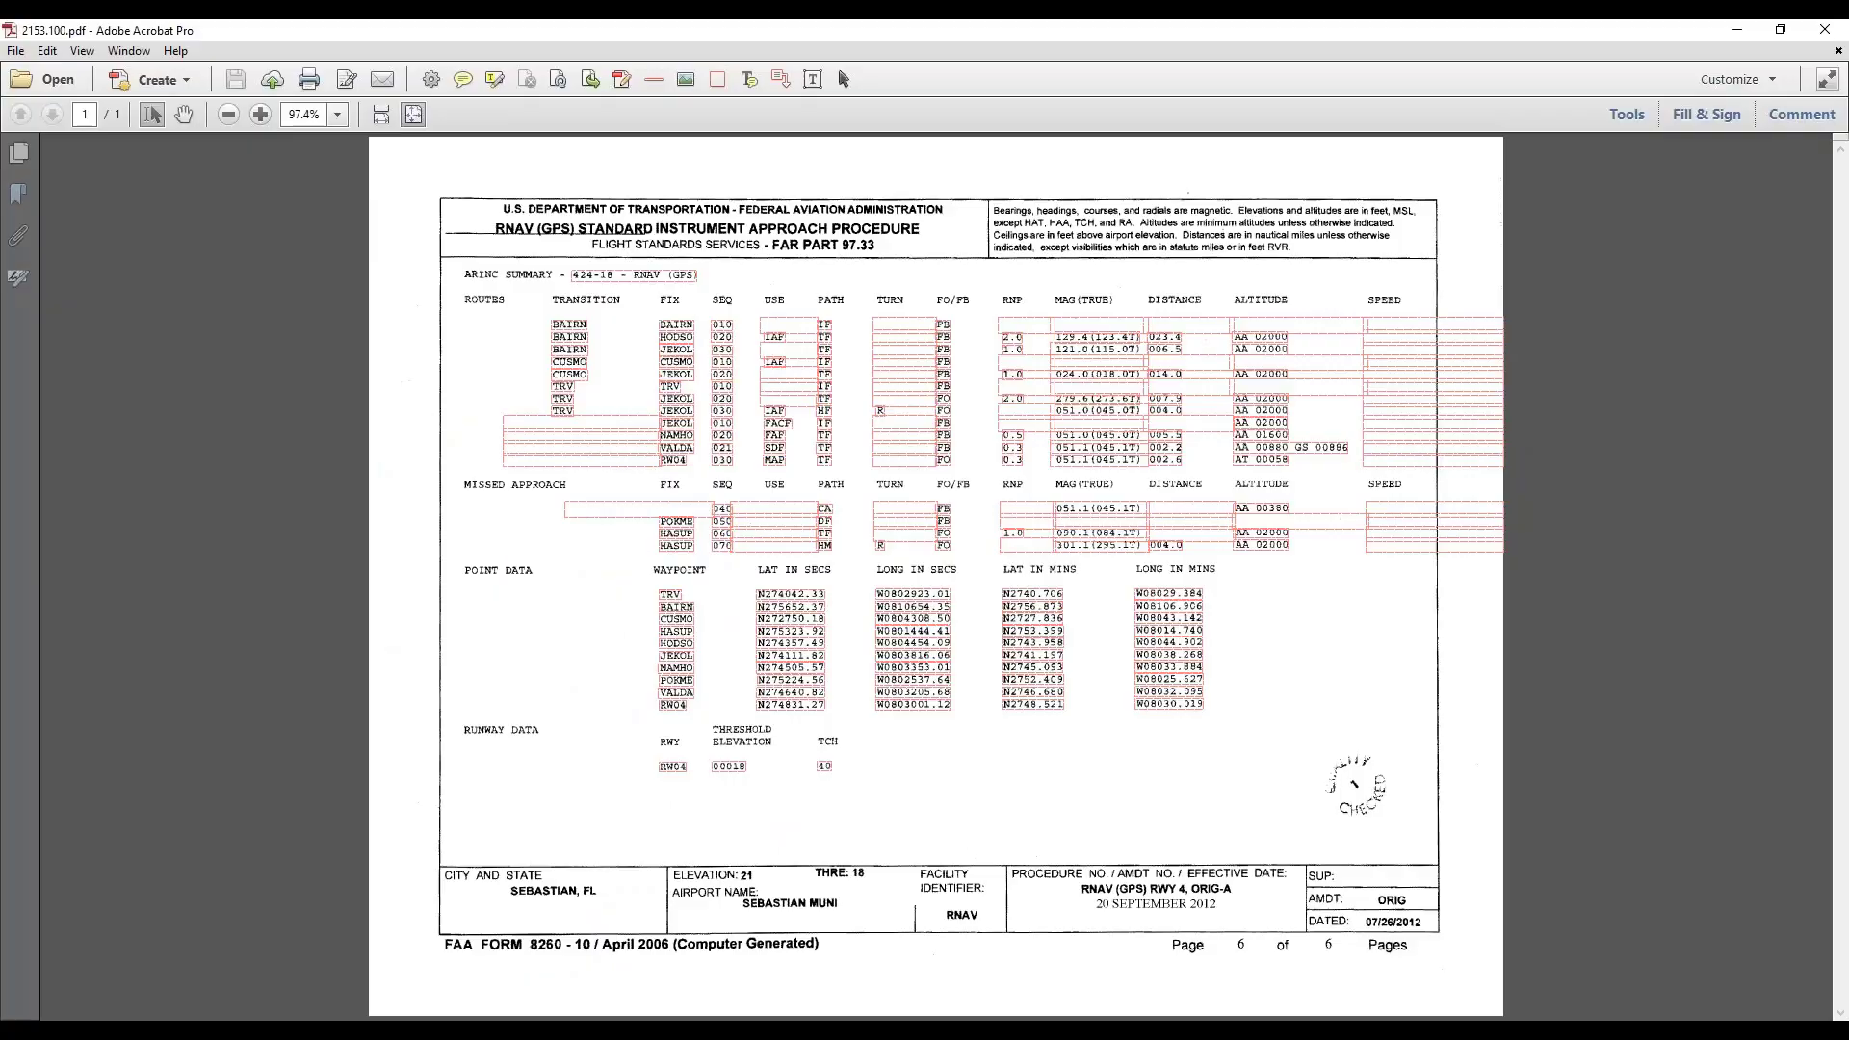
pyautogui.click(1738, 29)
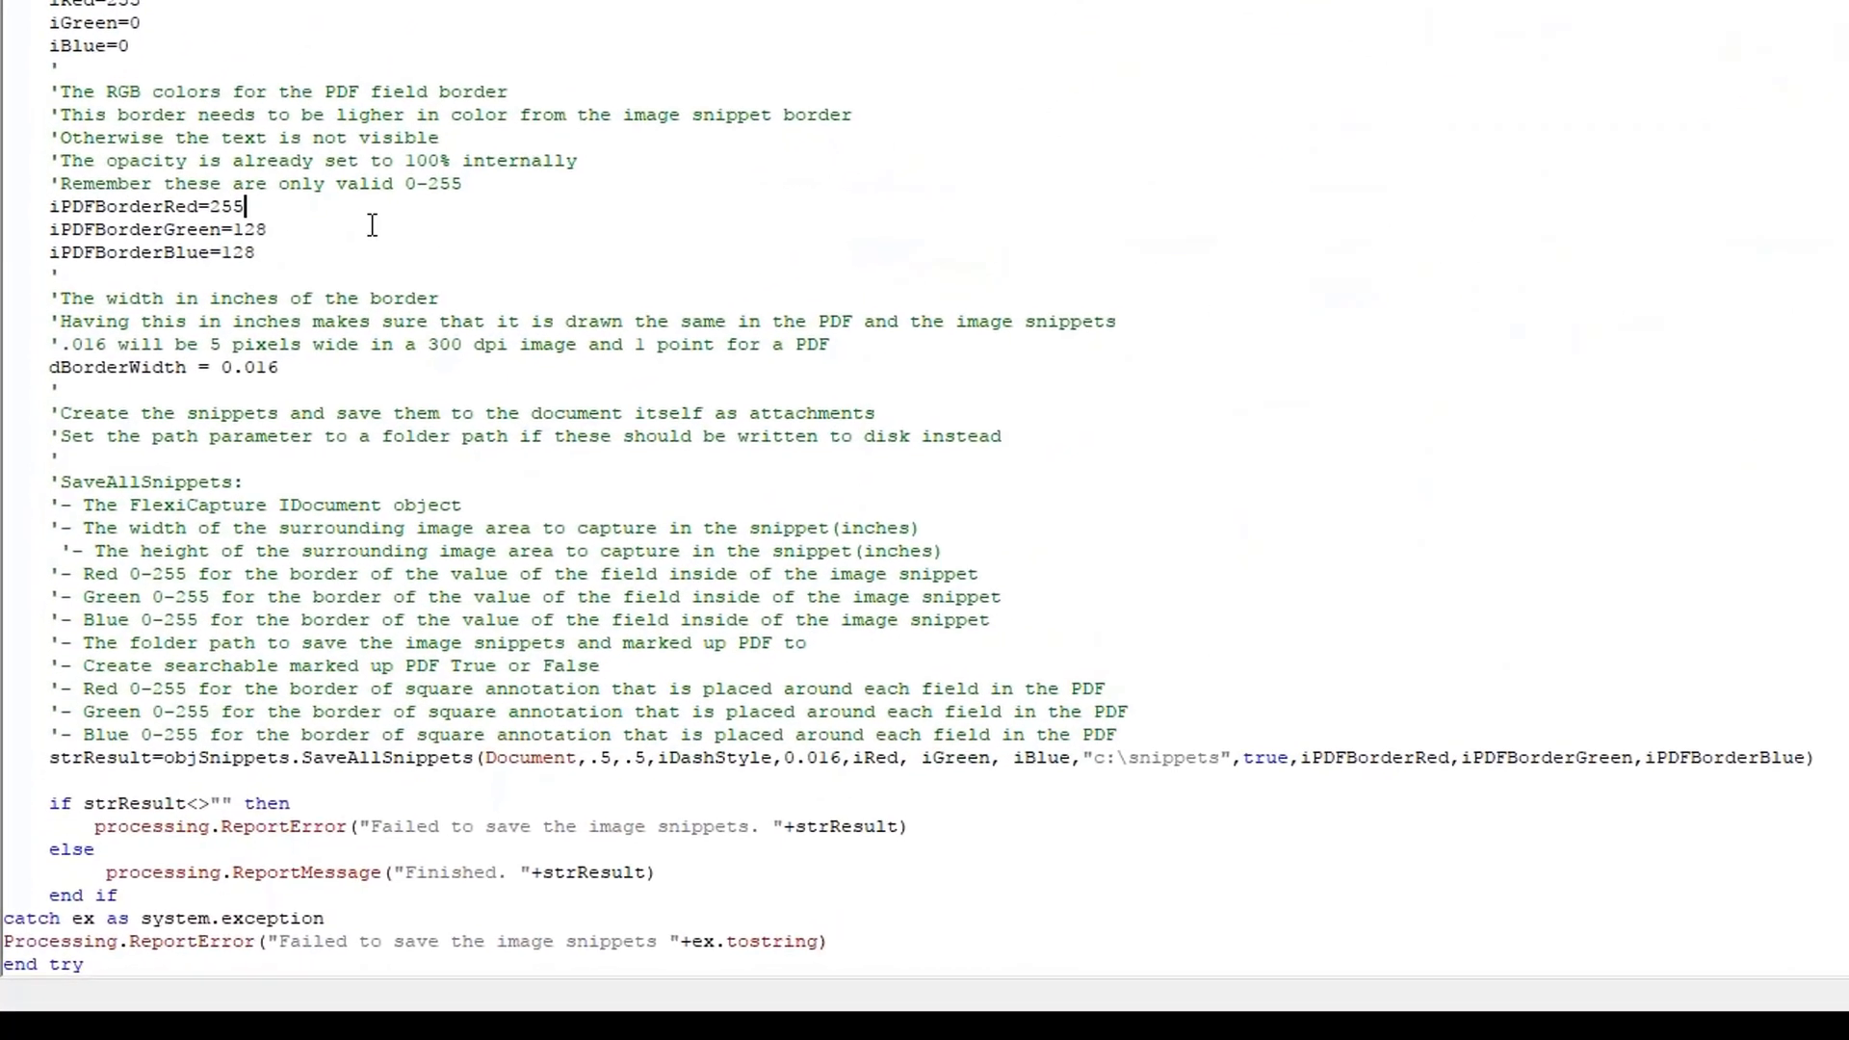
pyautogui.click(245, 491)
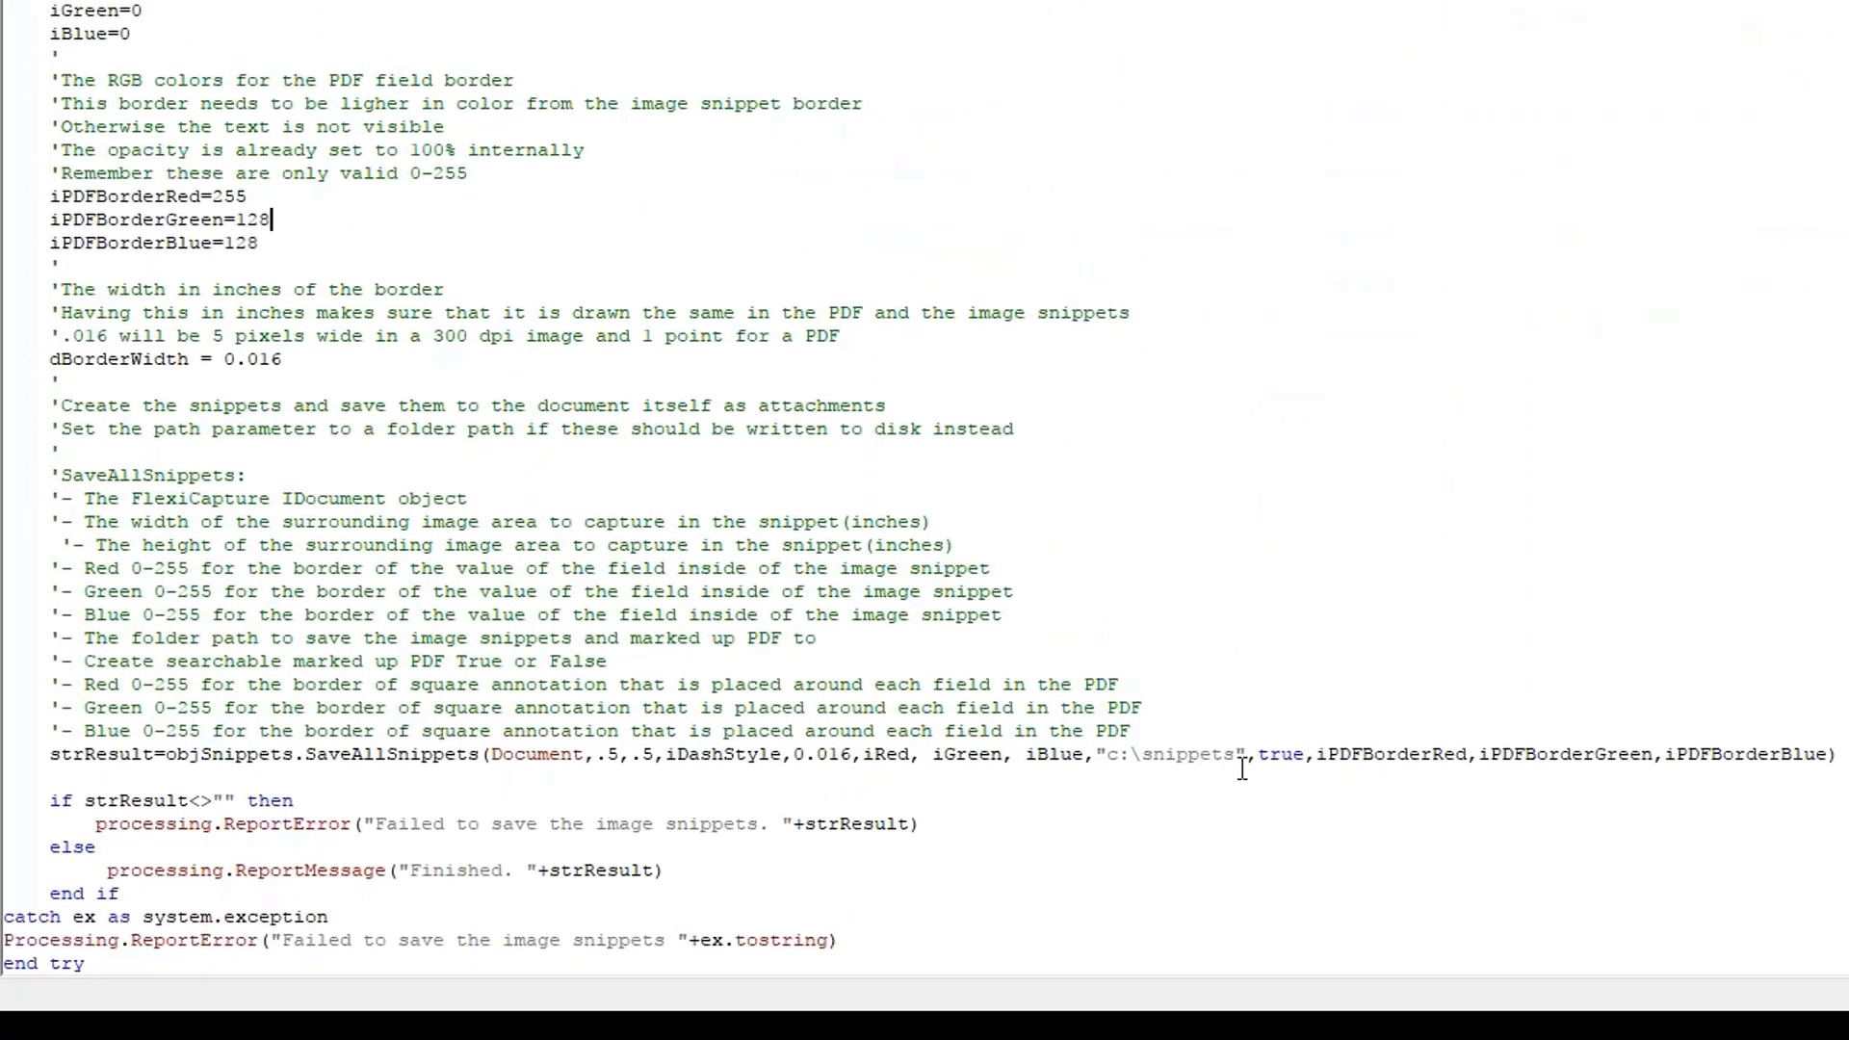
pyautogui.moveTo(1241, 754); pyautogui.dragTo(1124, 761)
pyautogui.click(1123, 761)
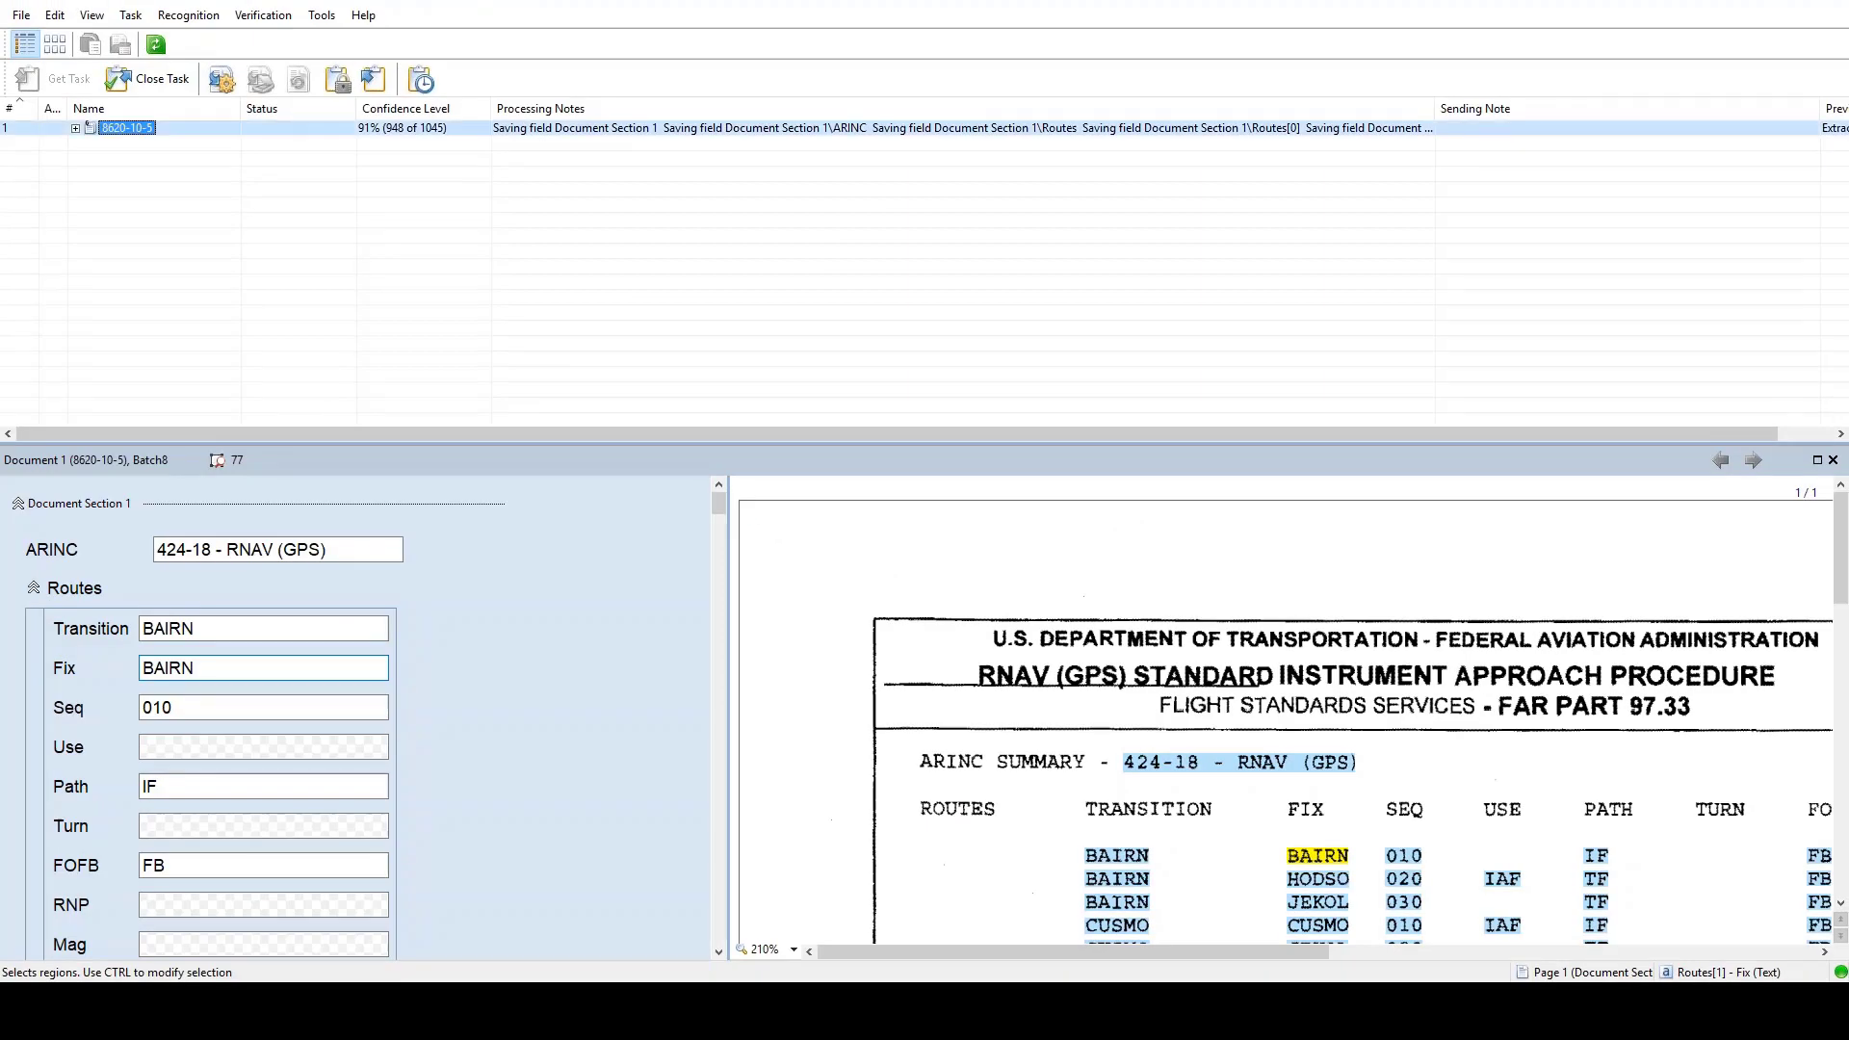
# Check document 8620-10-5's Attachments in Properties, then cancel without changes.
pyautogui.rightClick(151, 128)
pyautogui.click(280, 568)
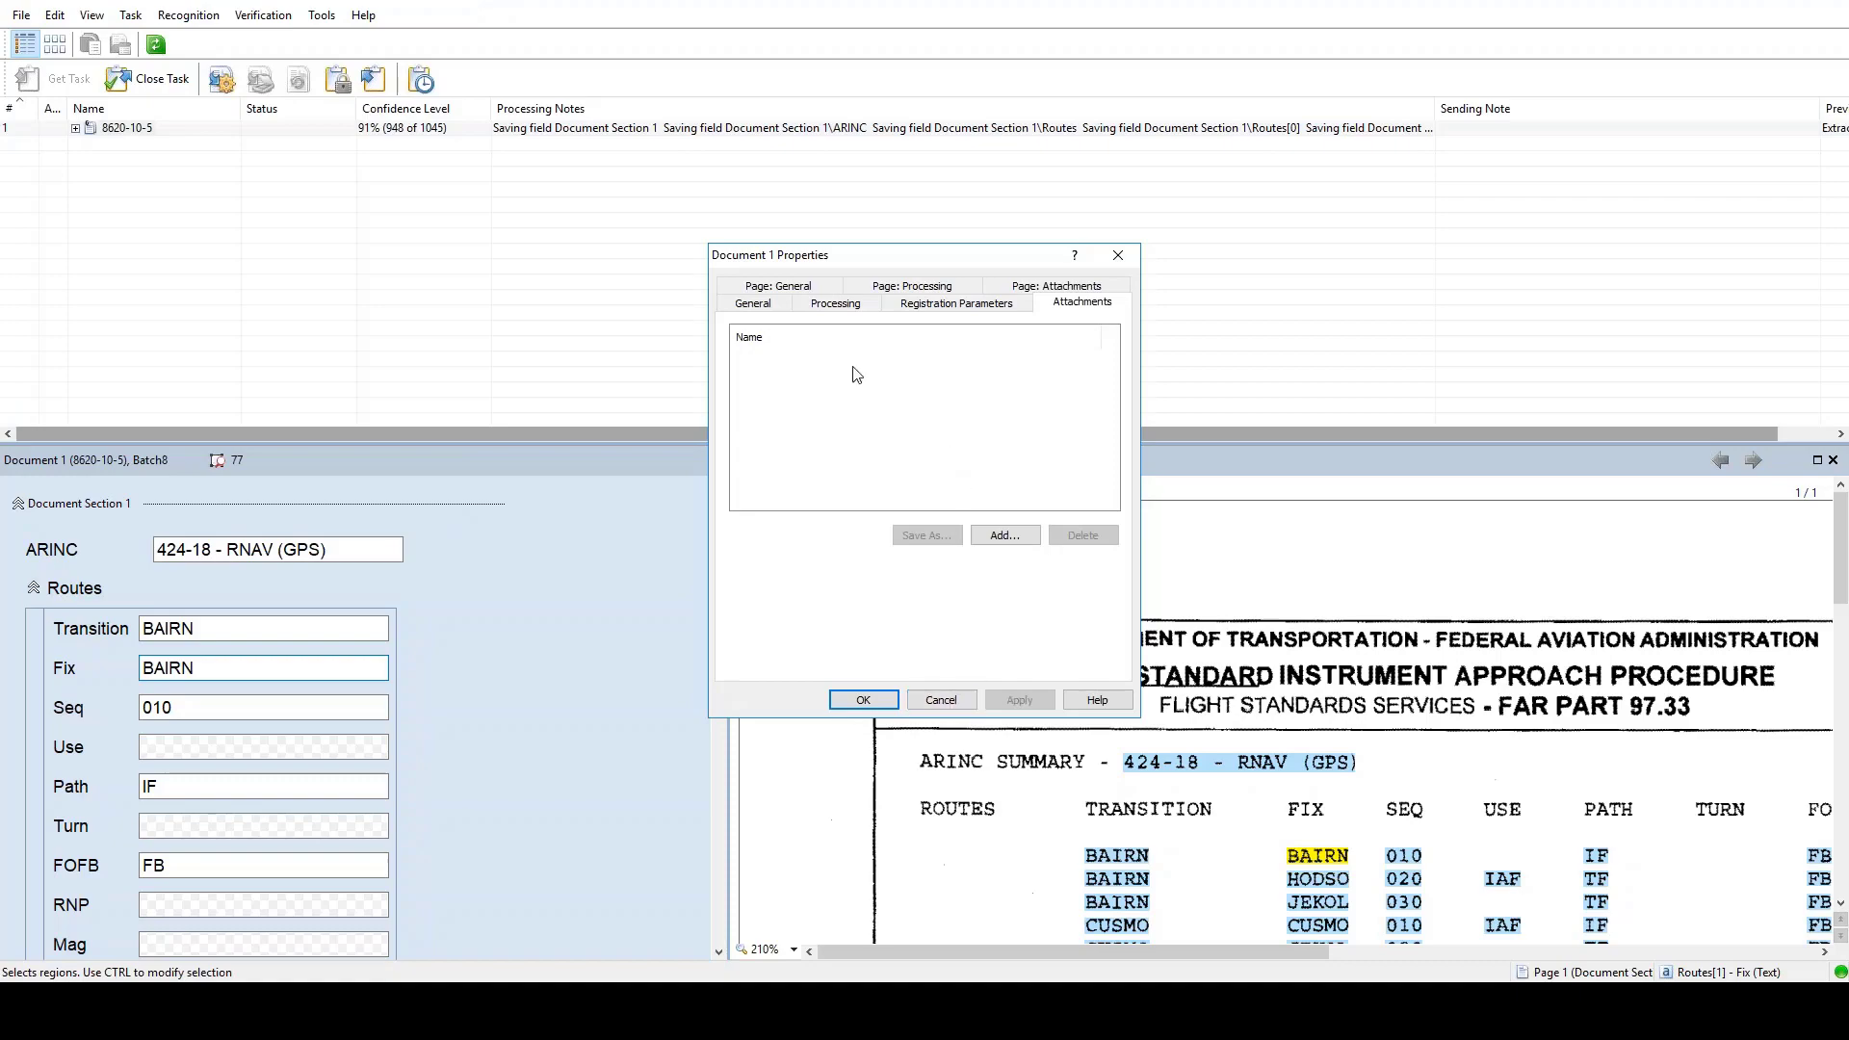
pyautogui.click(941, 700)
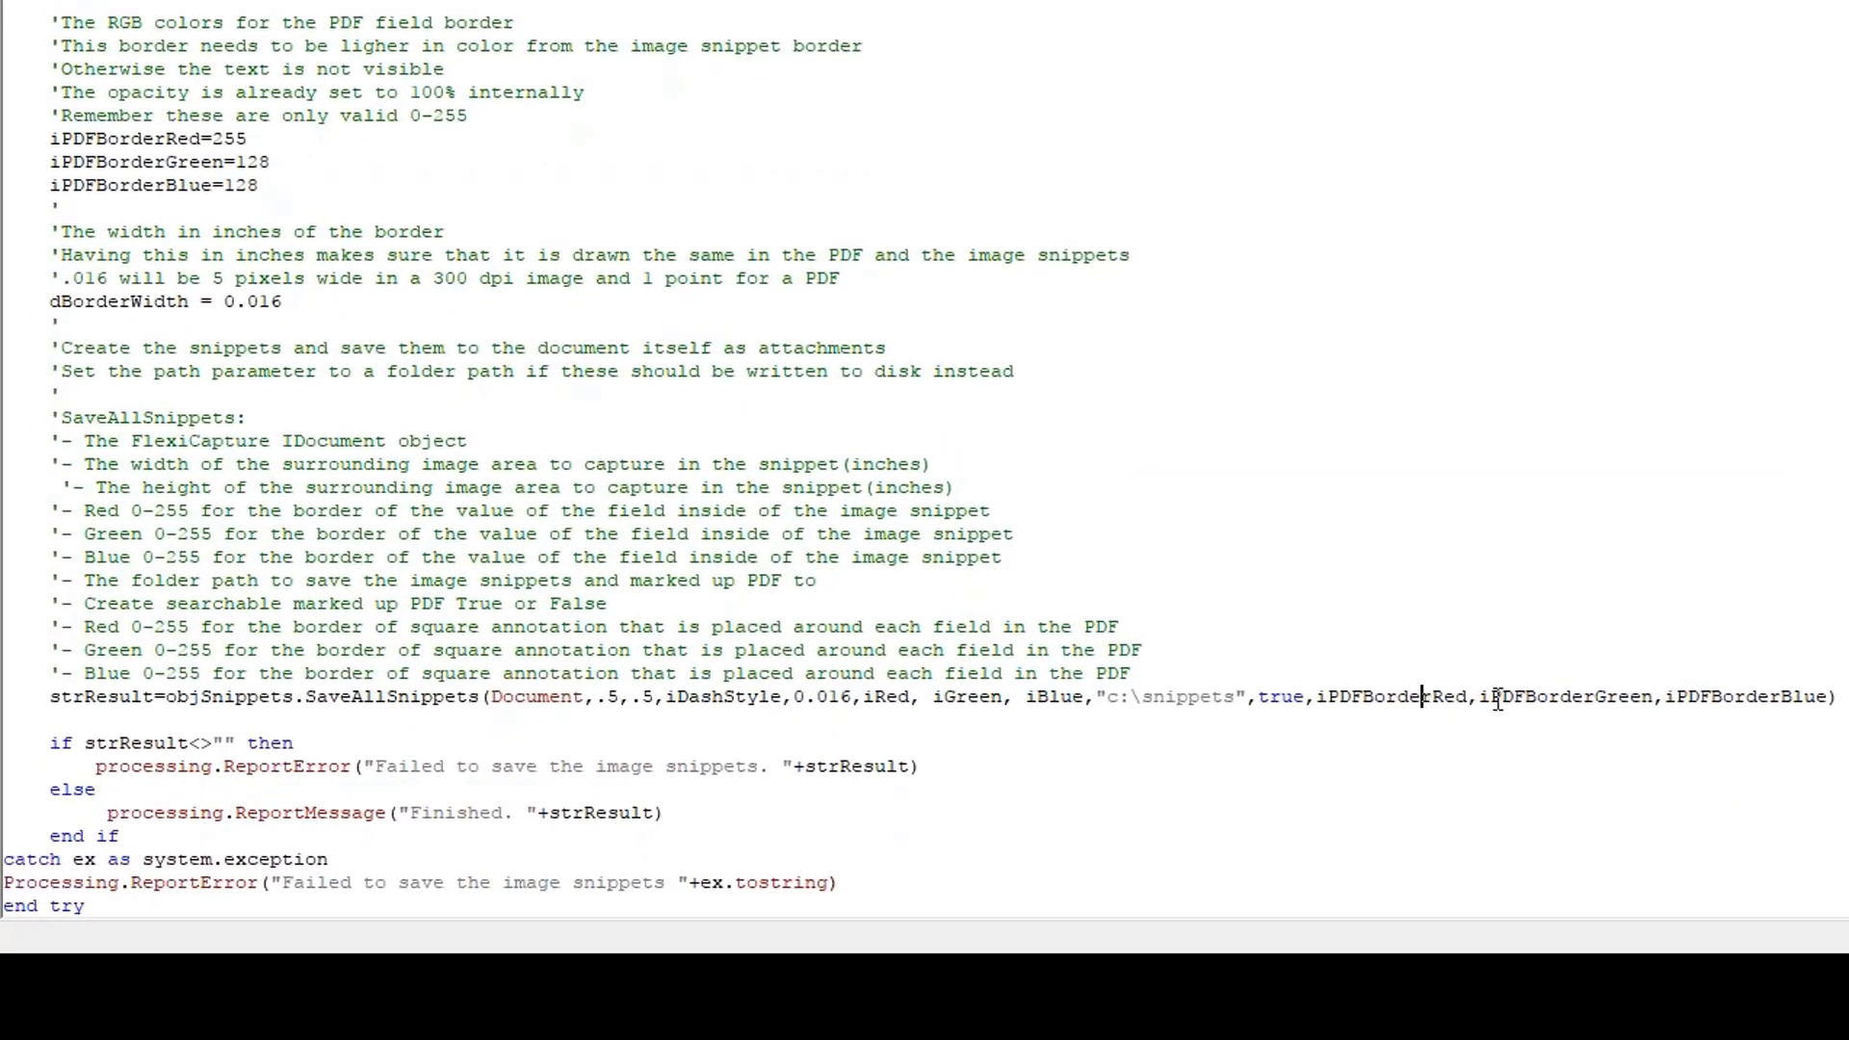
# Review the iPDFBorderGreen/Blue arguments and strResult error check, then cancel the stage settings unchanged.
pyautogui.click(1606, 697)
pyautogui.click(1783, 708)
pyautogui.click(180, 738)
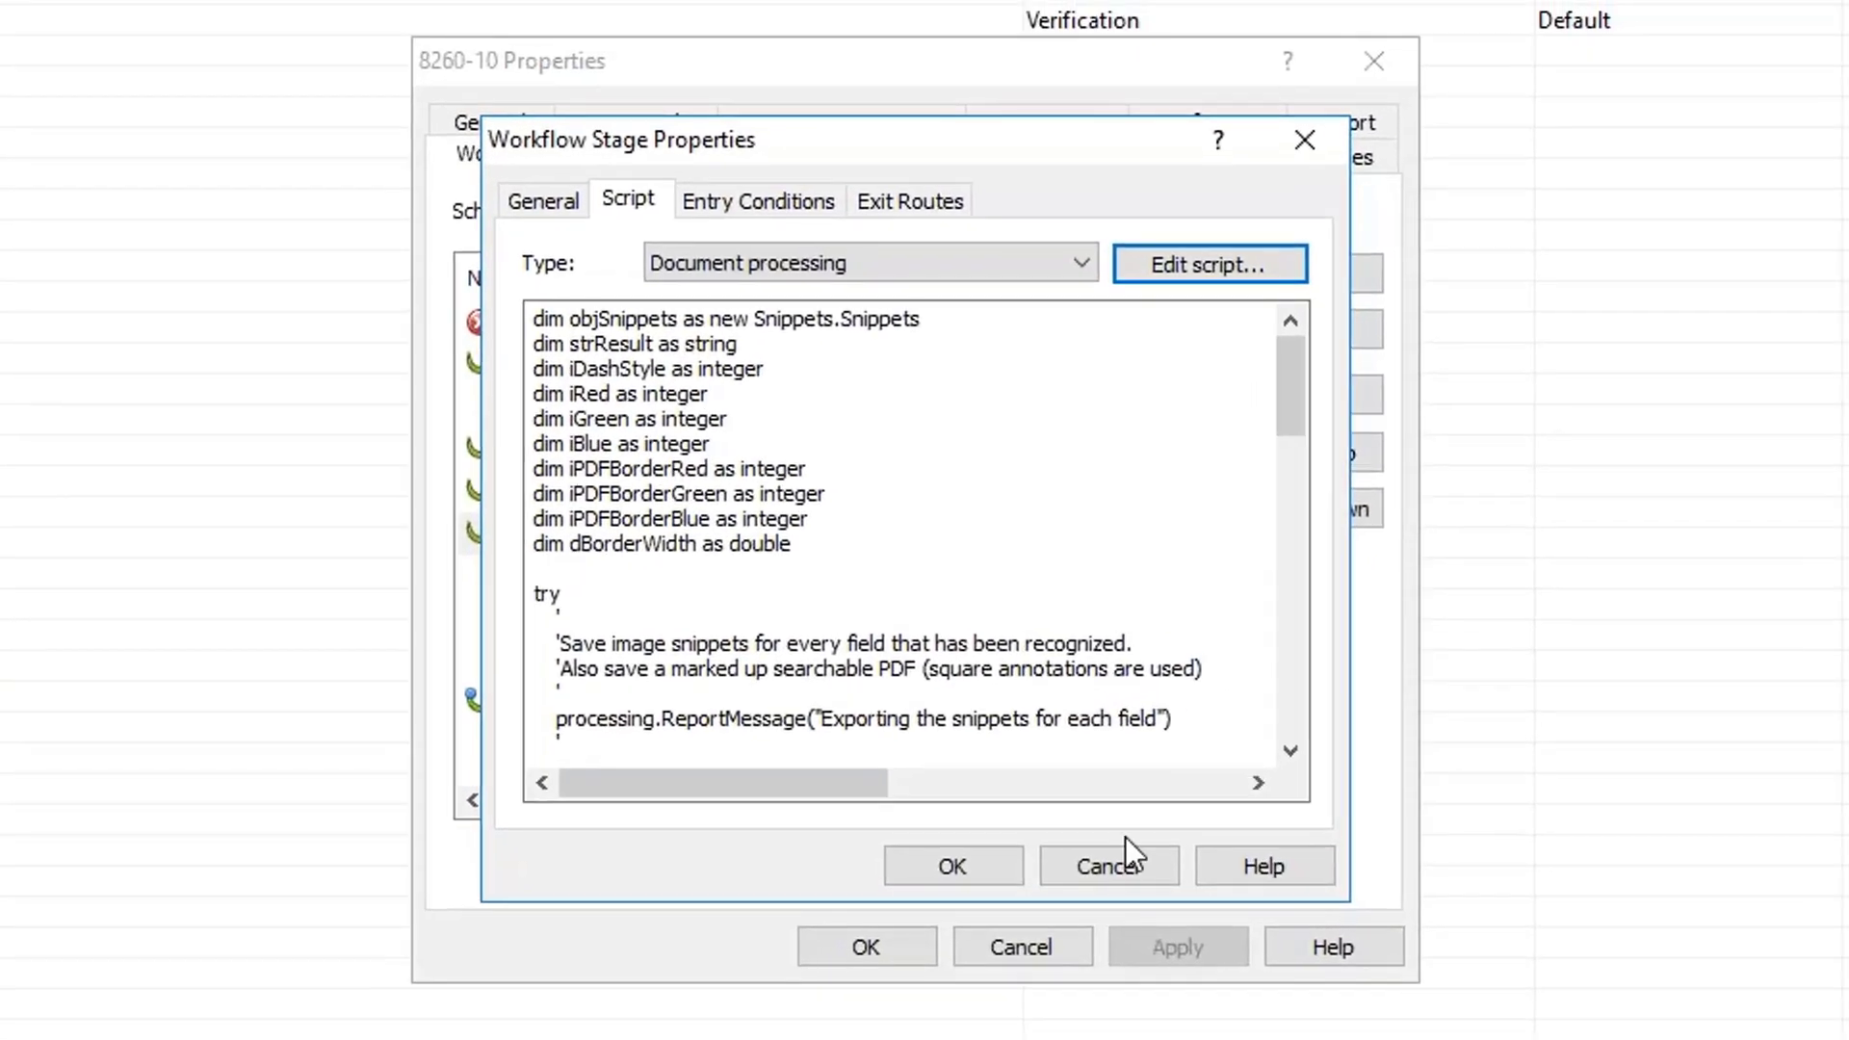
pyautogui.click(1117, 862)
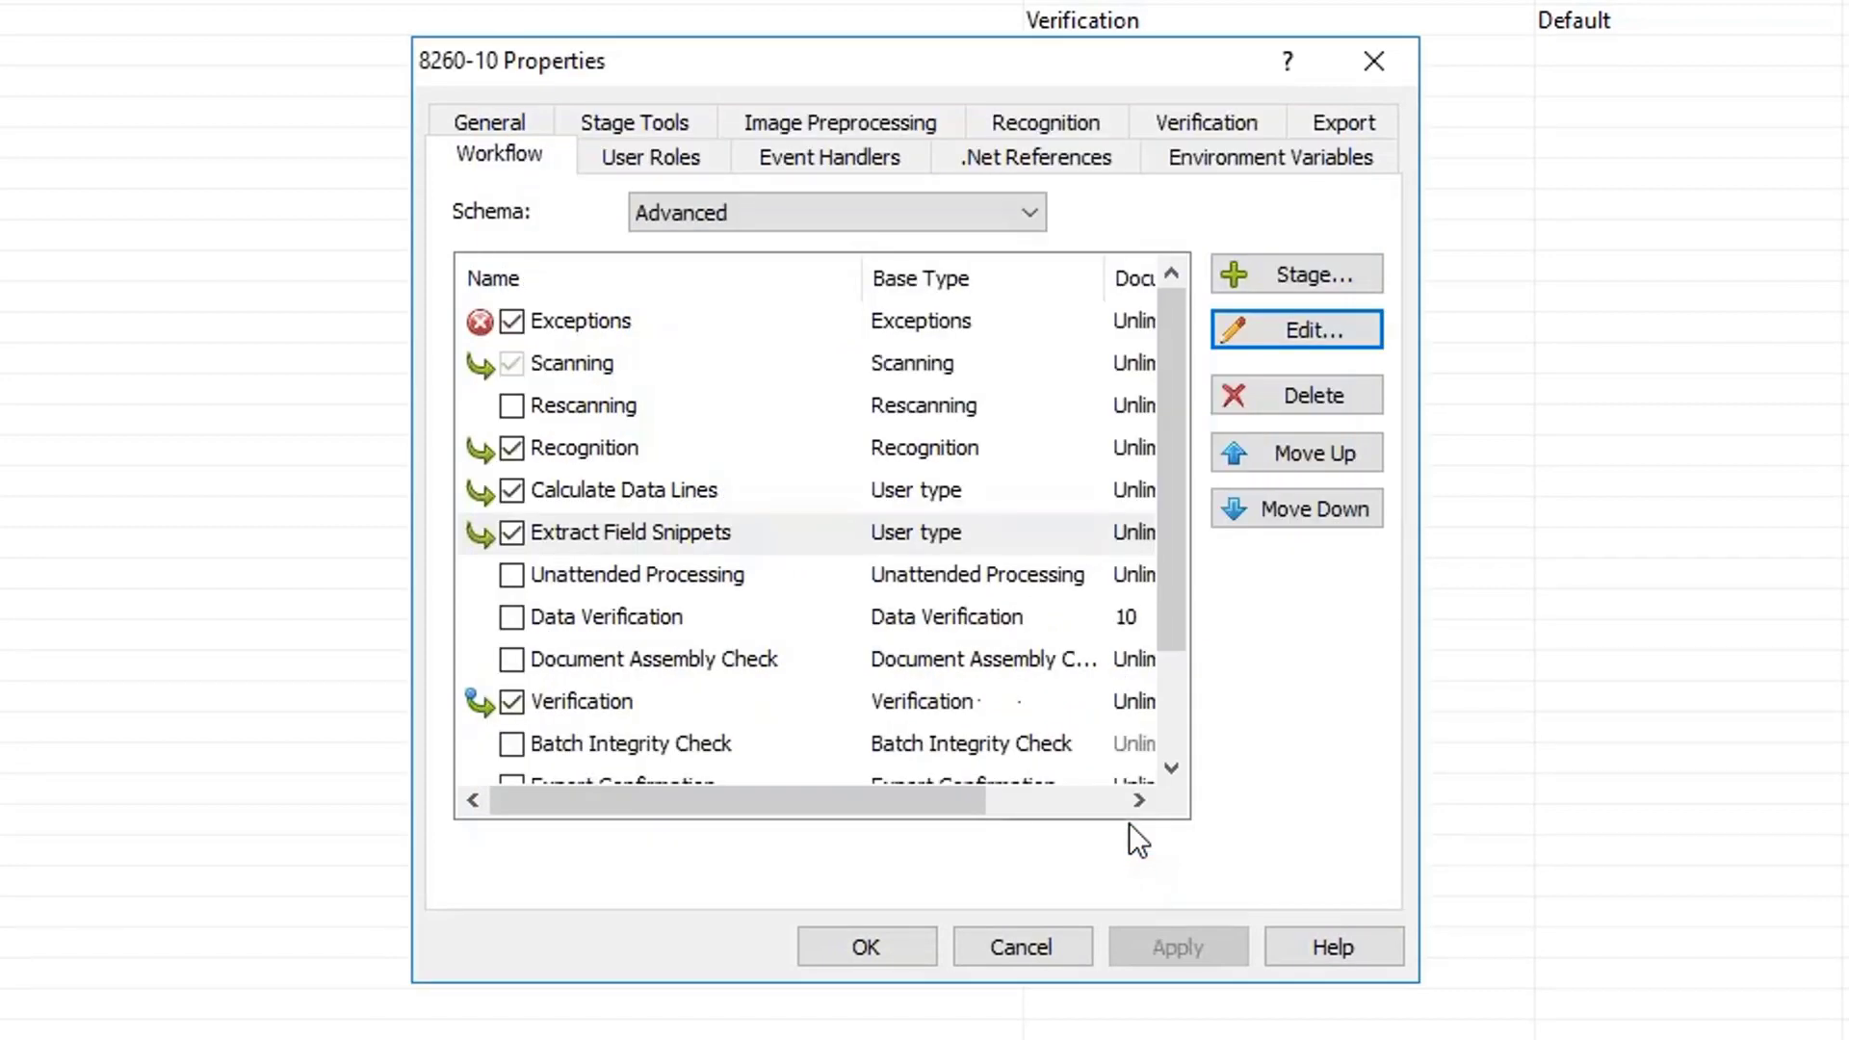